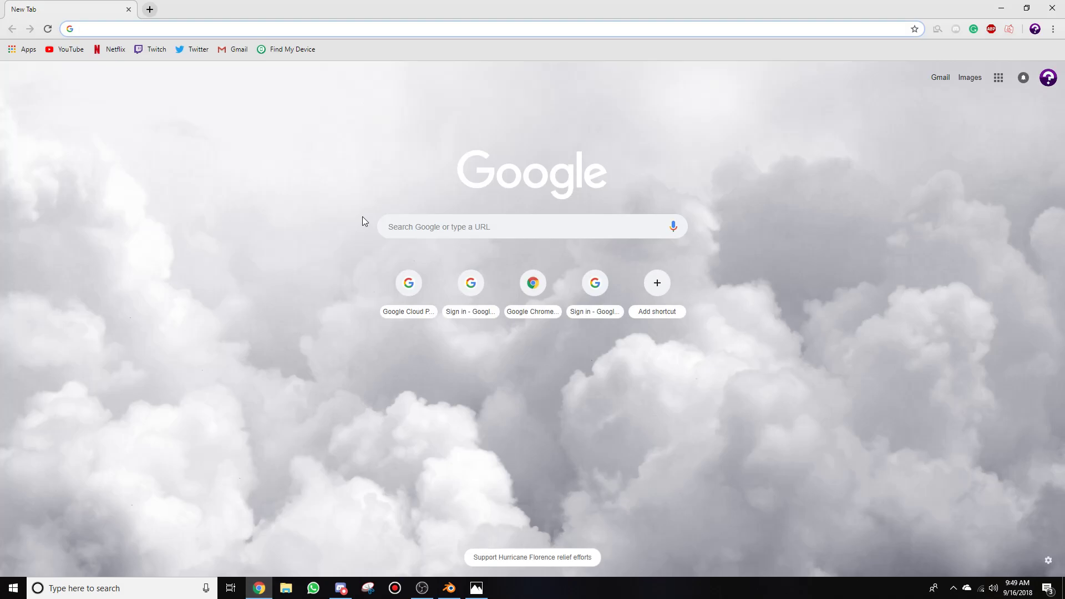
Step: Search Google Images for "wine bottle vector" and preview the first result, a single red wine bottle with a beige label
text(e vector)
key(Return)
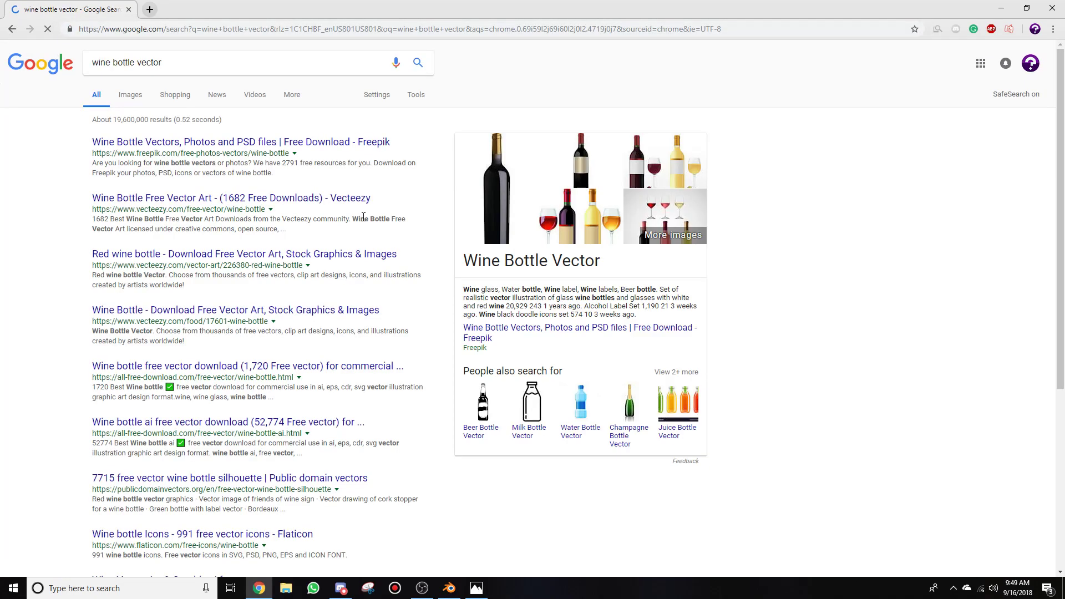
click(126, 98)
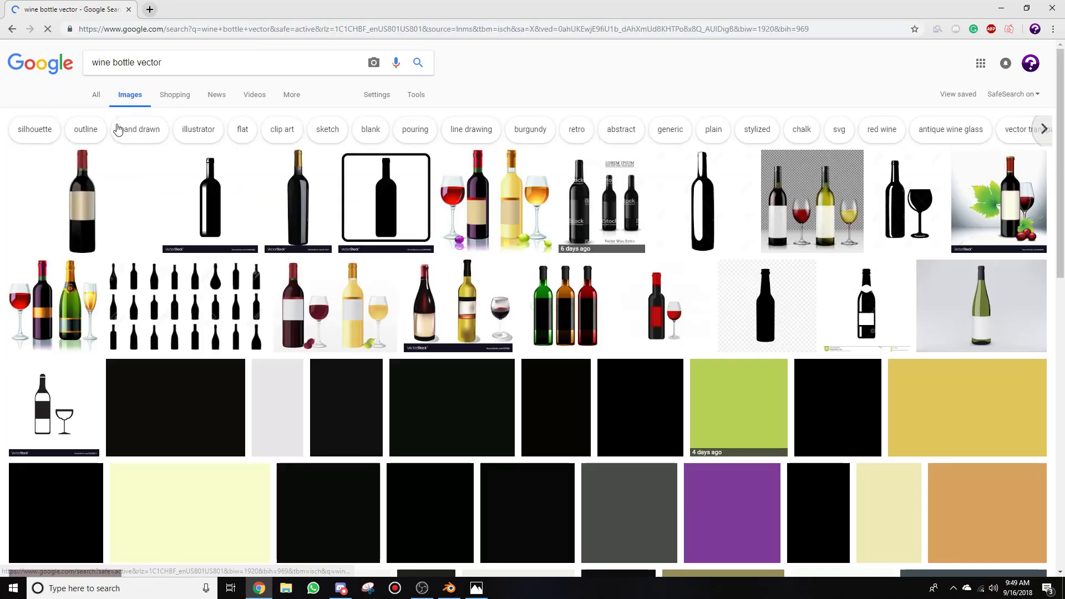
click(82, 201)
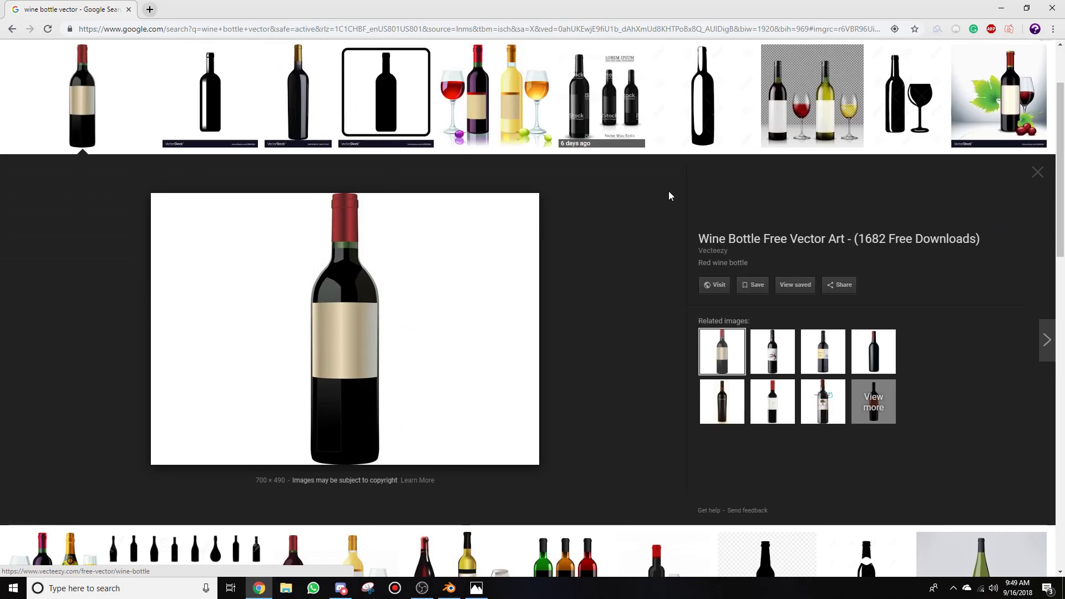
Step: Preview the VectorStock wine bottle result for comparison, return to the Vecteezy red wine bottle and bring up its image options
scroll(741, 231, down, 4)
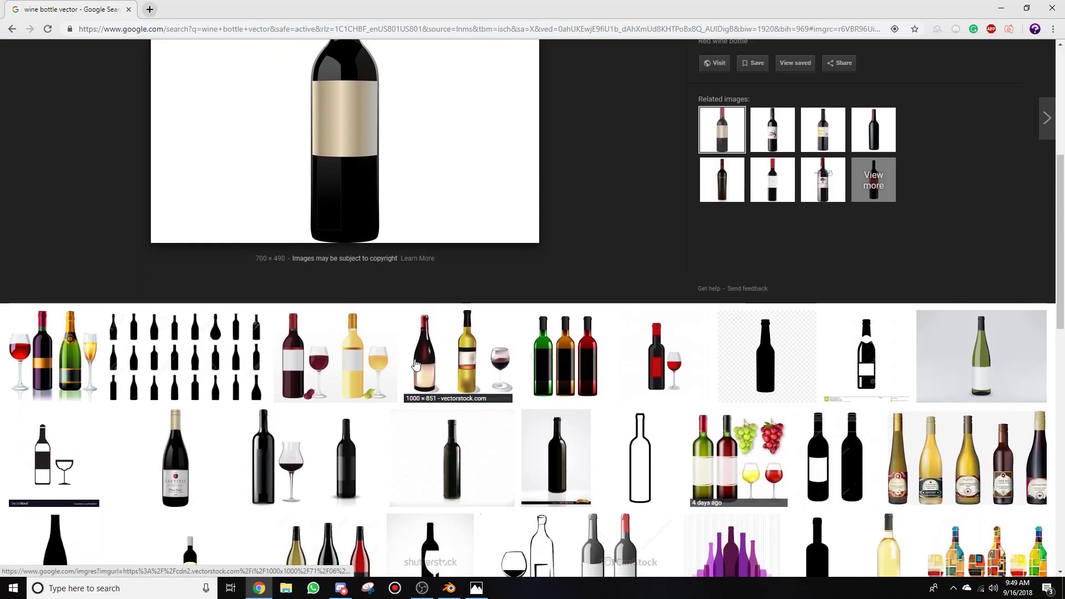
click(415, 364)
scroll(377, 333, up, 3)
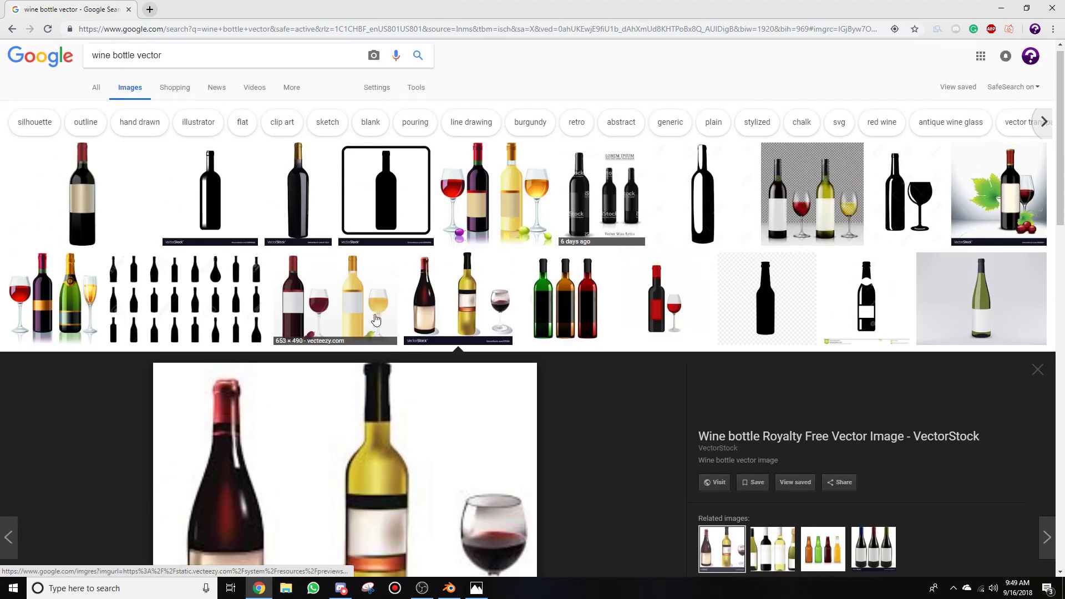
click(75, 174)
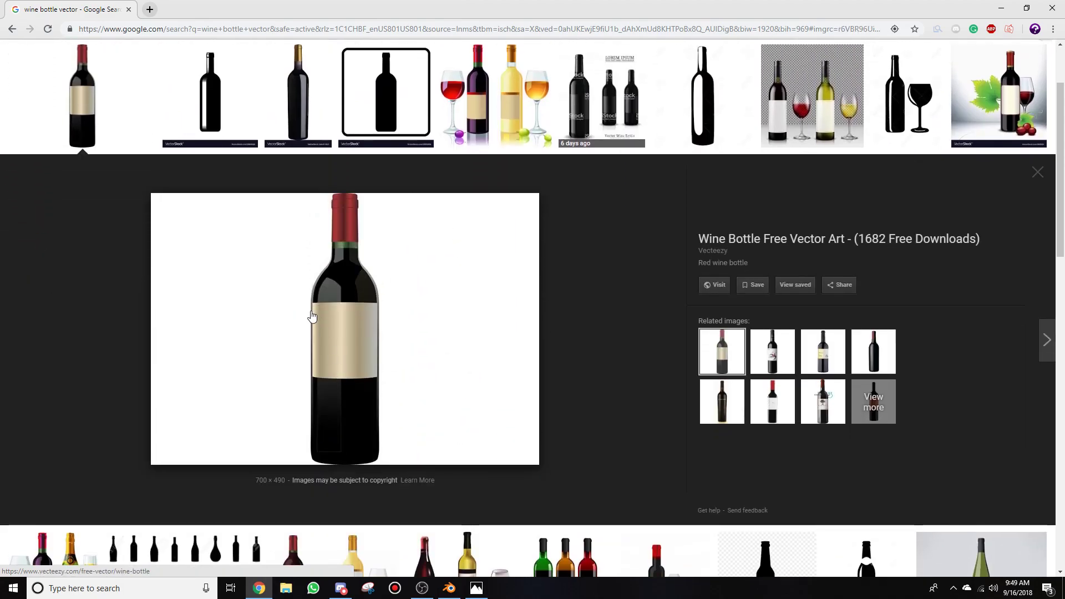
right_click(312, 315)
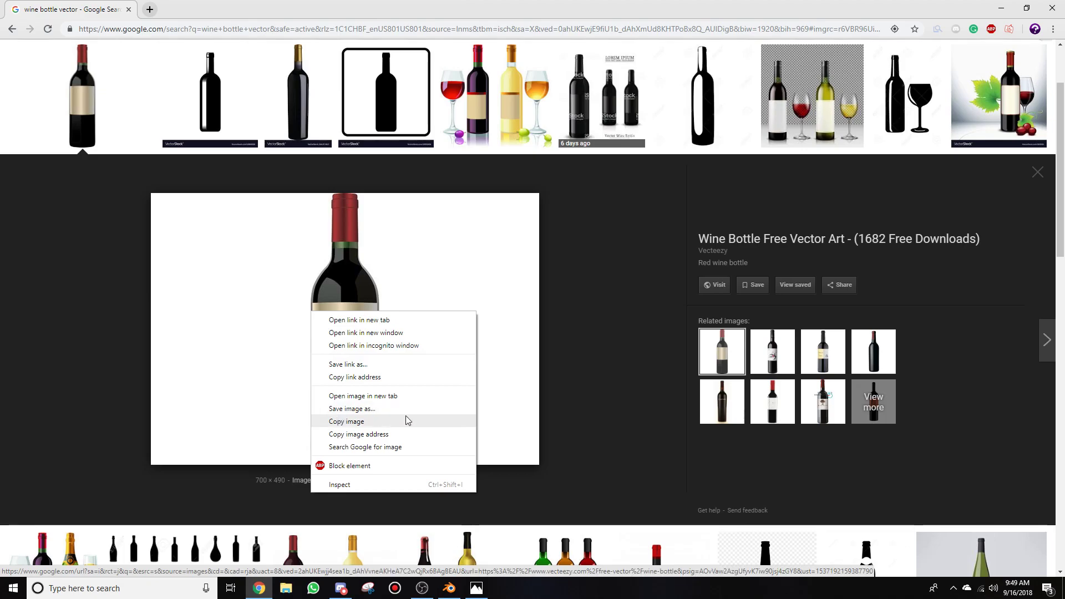
Step: Locate the downloaded red-wine-bottle-vector 2.jpg in File Explorer, close the window and the browser tab, and switch to Blender
click(295, 587)
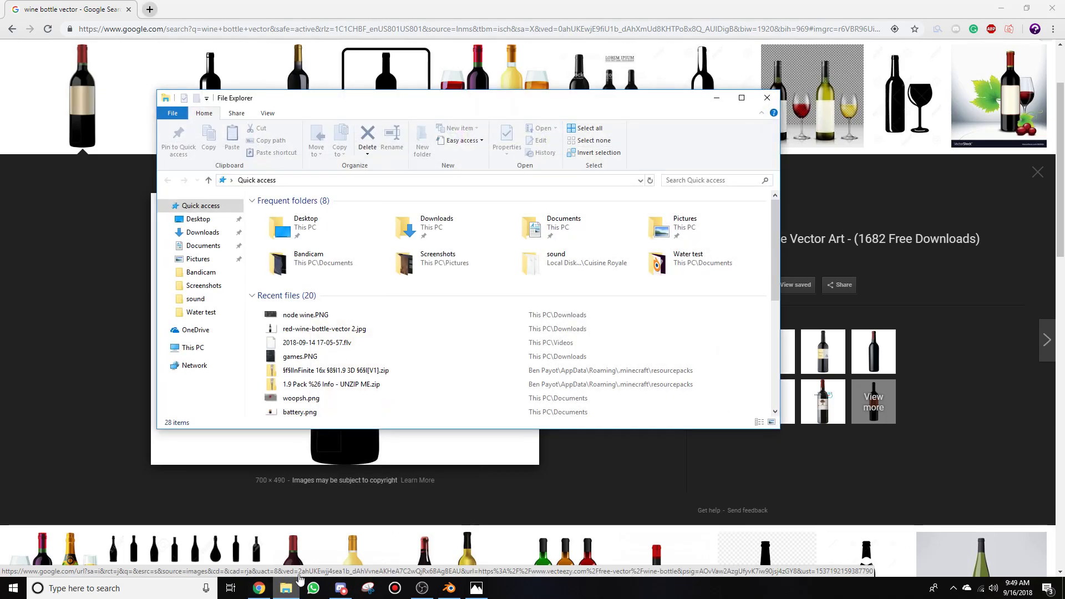
click(322, 330)
drag(322, 331, 272, 302)
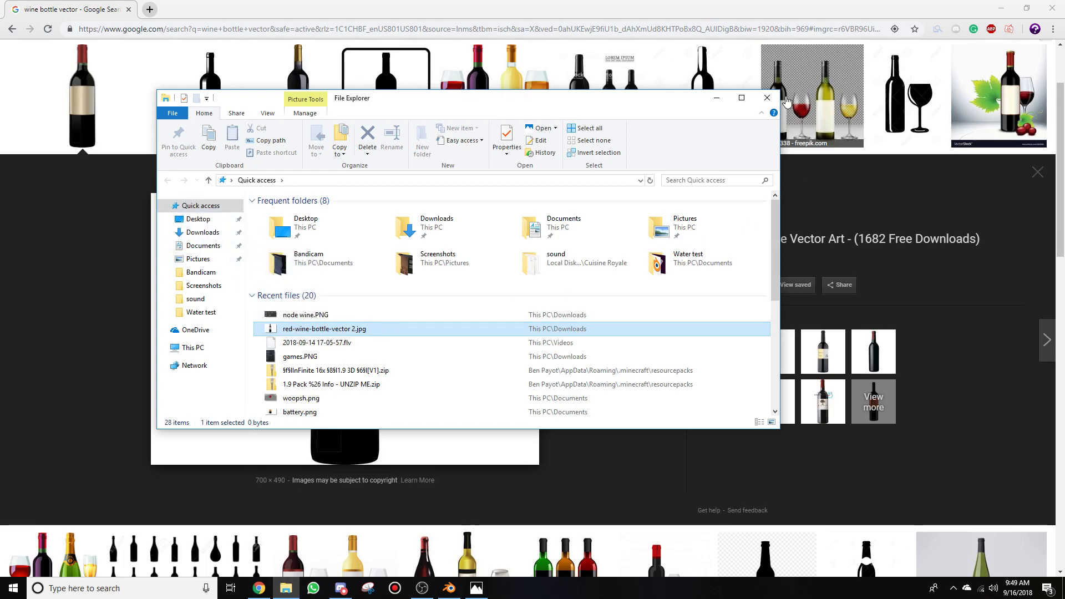
click(767, 98)
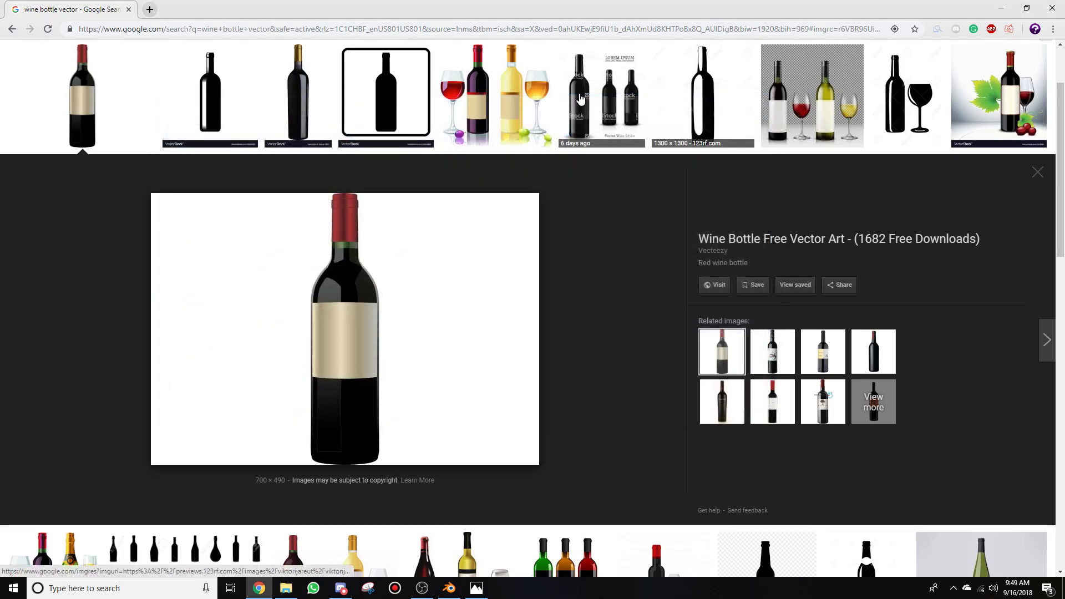
click(128, 9)
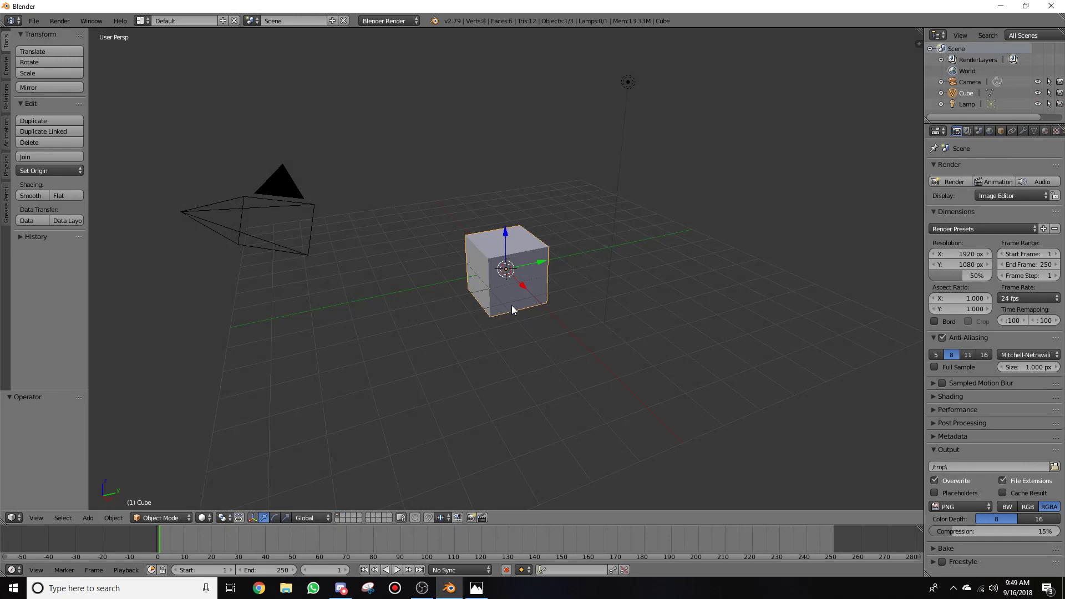
Step: Delete the default cube and enable background images in the 3D view with a new empty image slot
key(x)
click(502, 275)
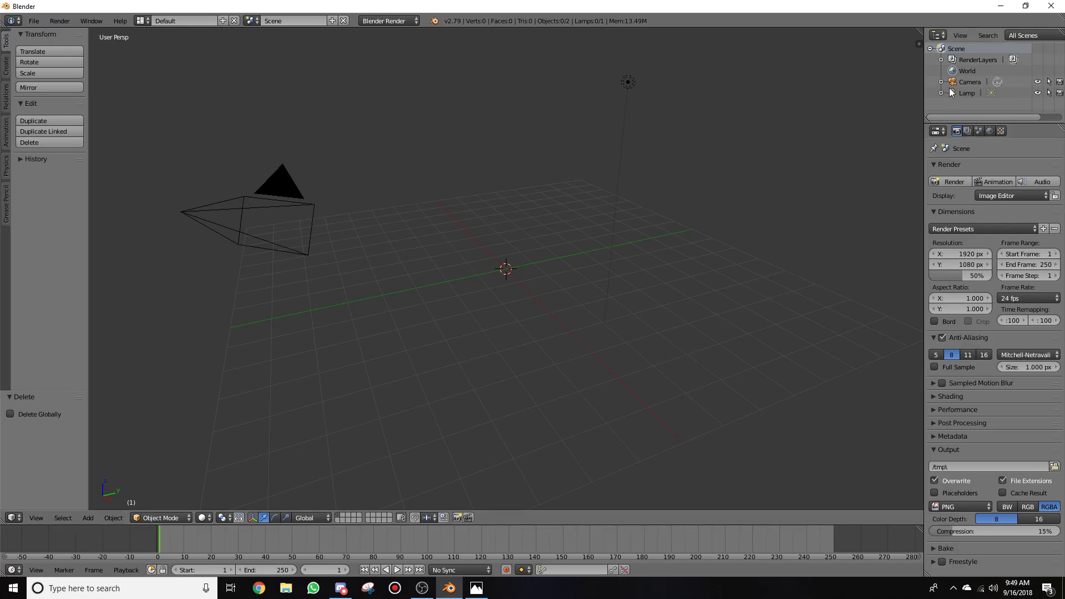
click(918, 43)
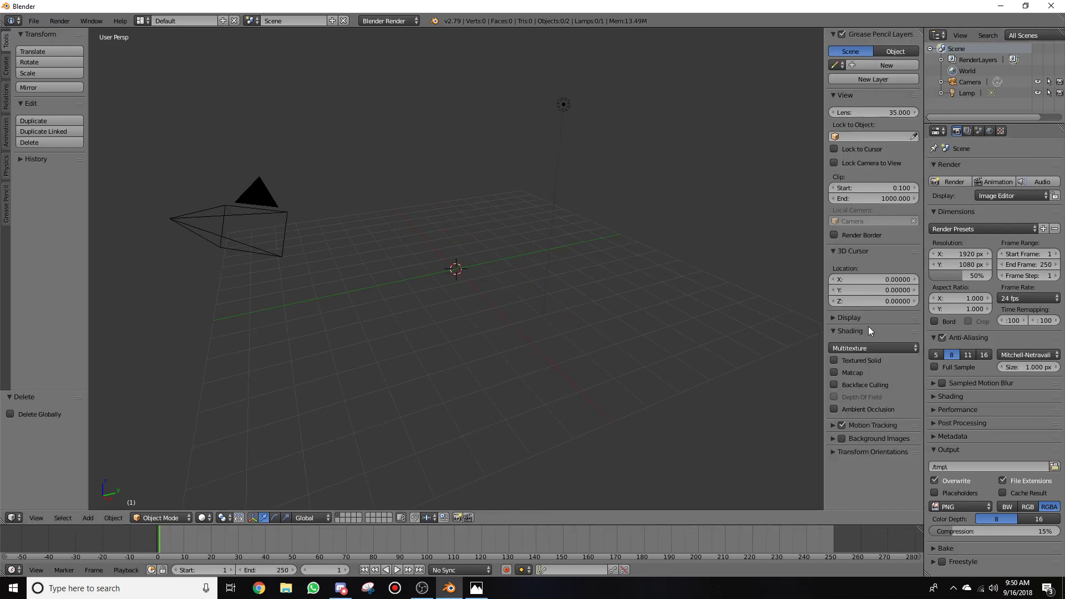
click(841, 438)
click(832, 438)
click(849, 458)
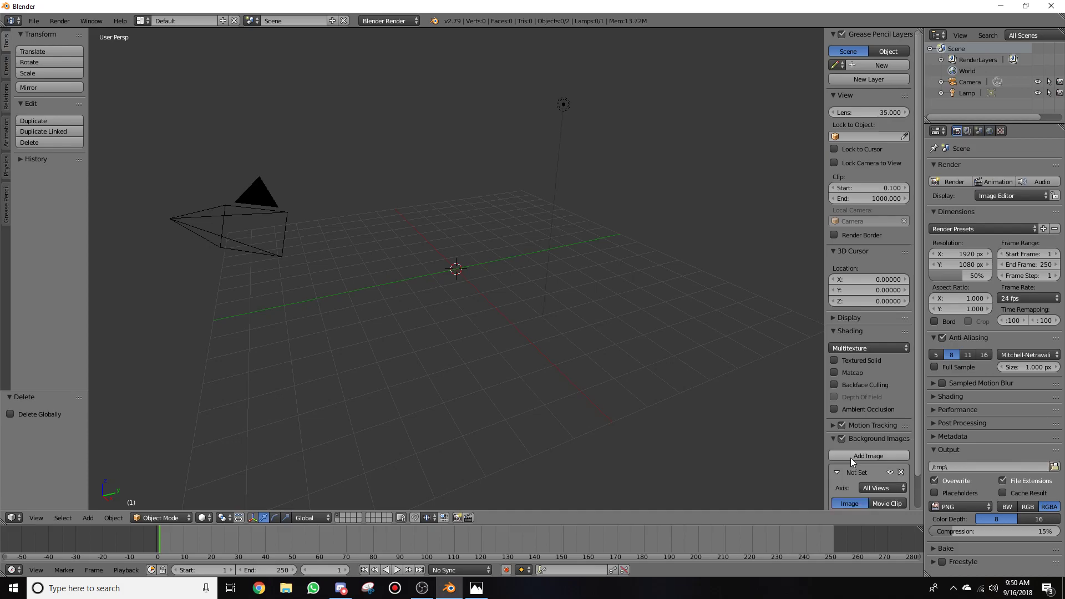
Step: Load red-wine-bottle-vector.jpg from the Documents folder as the background image
scroll(850, 458, down, 2)
click(877, 487)
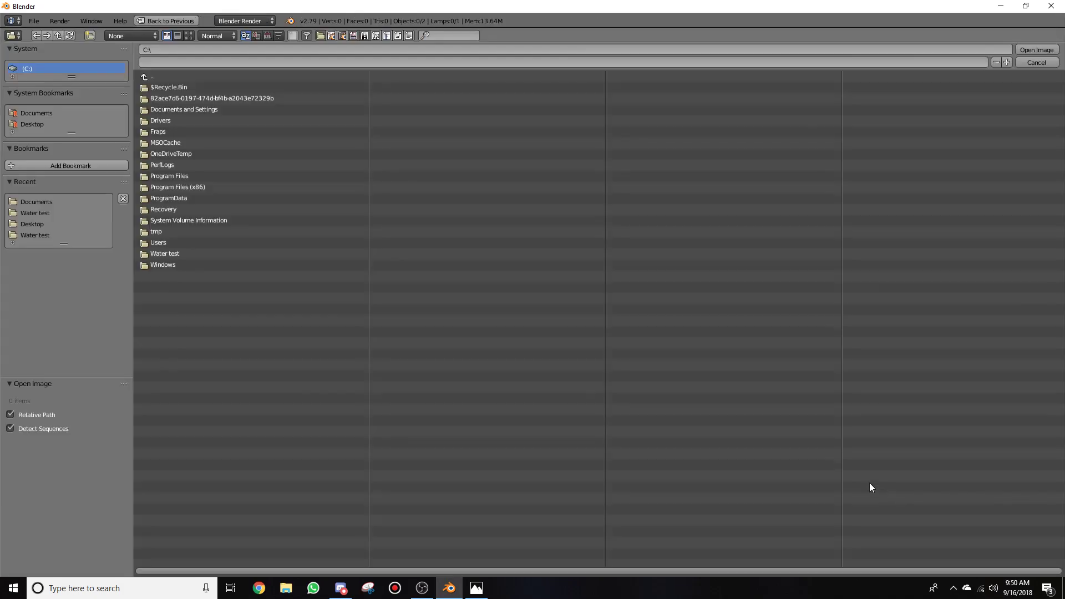
click(38, 113)
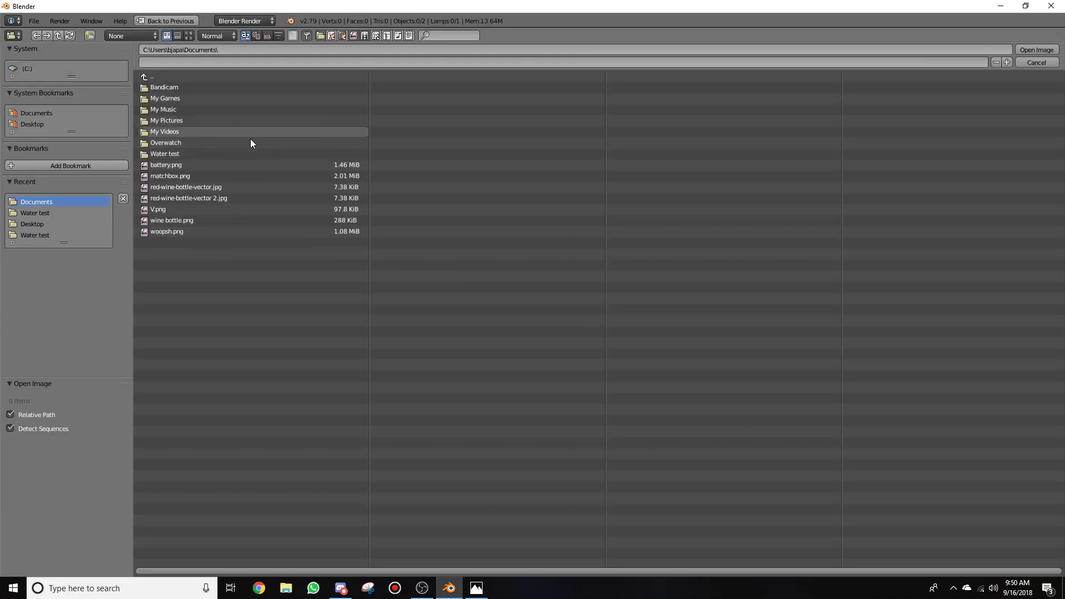
click(234, 187)
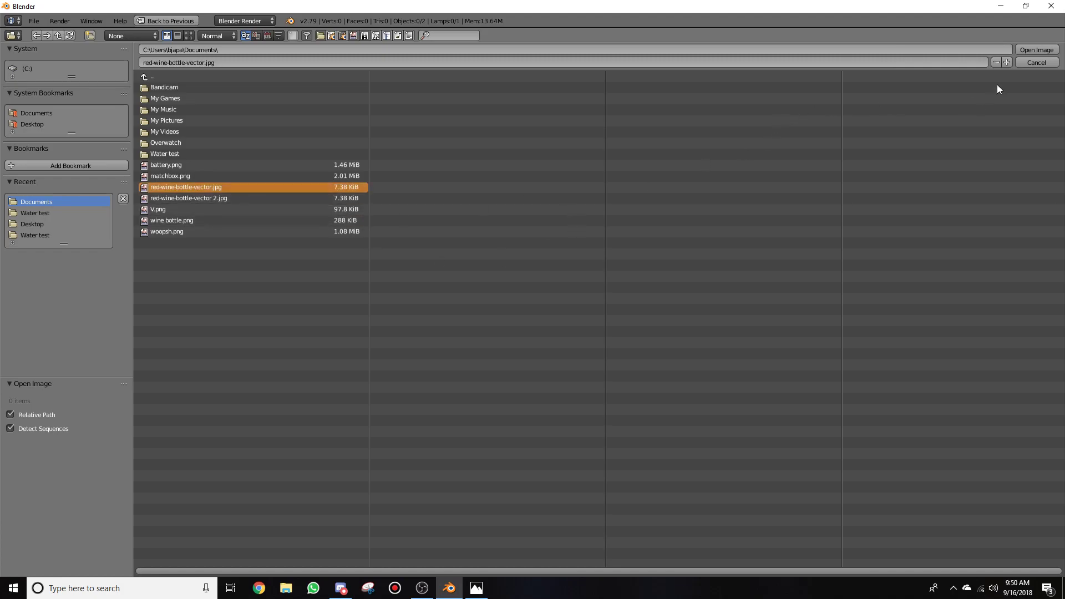
click(1036, 50)
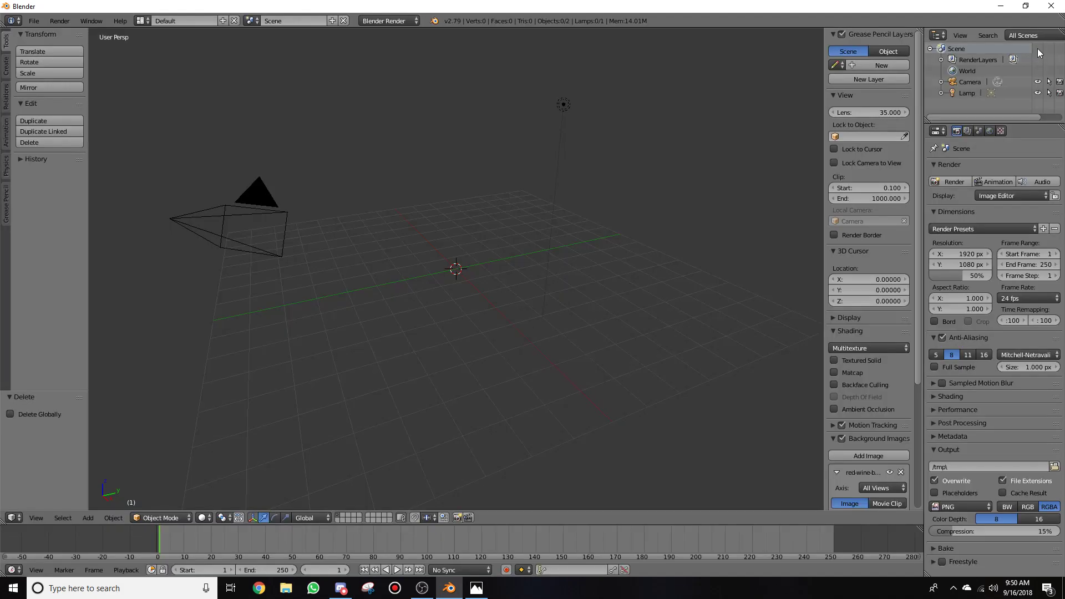
Step: Hide the view properties sidebar and switch to the front orthographic view to bring up the bottle reference
middle_drag(634, 248, 621, 205)
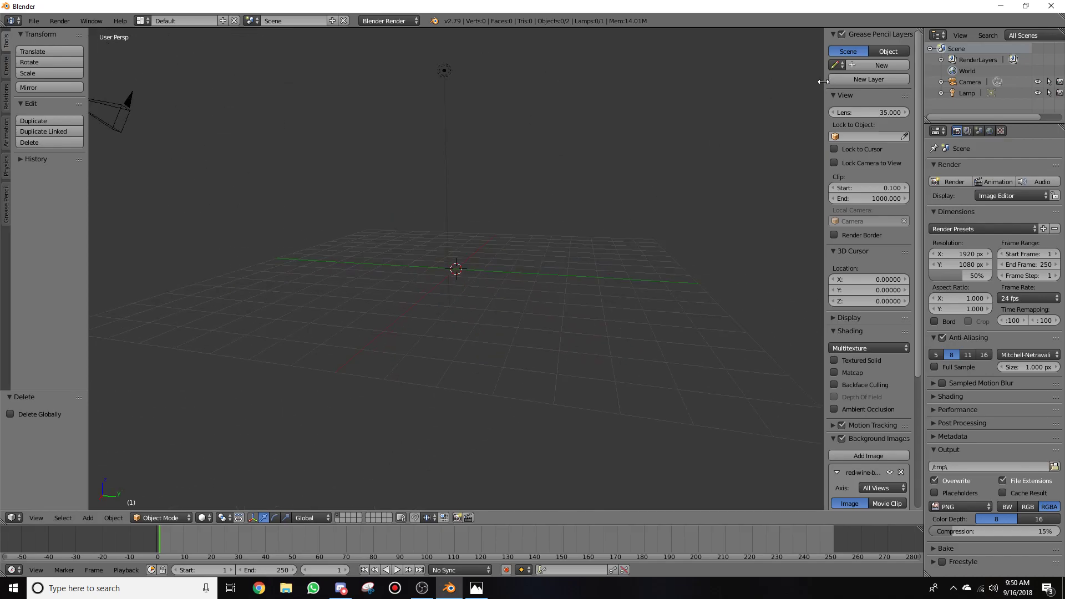
key(n)
mouse_move(660, 194)
middle_down()
mouse_move(640, 206)
mouse_move(748, 217)
mouse_move(660, 212)
middle_up()
key(KP_5)
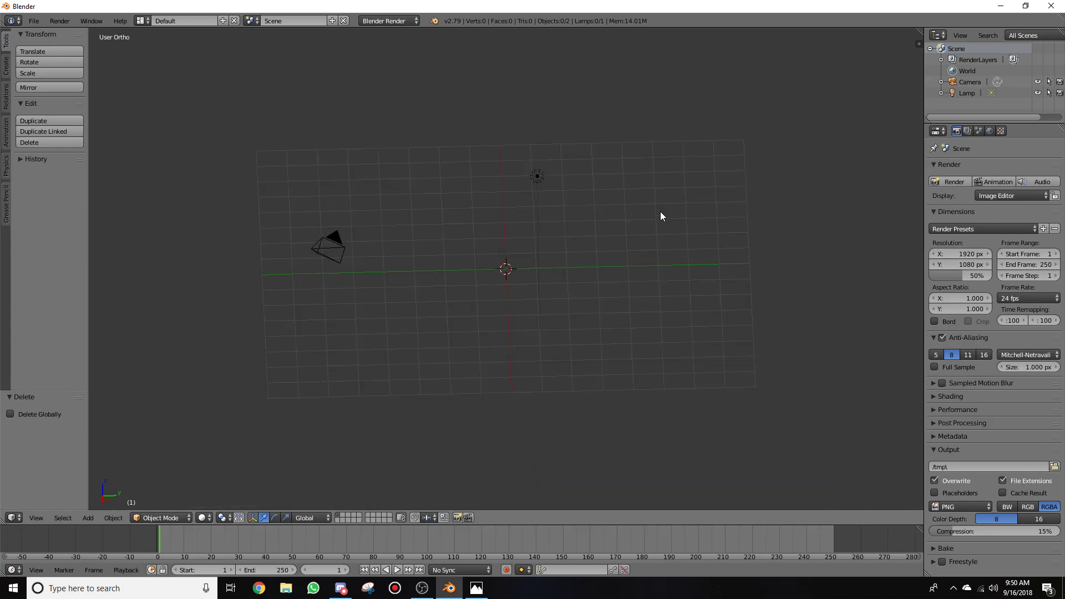
key(KP_1)
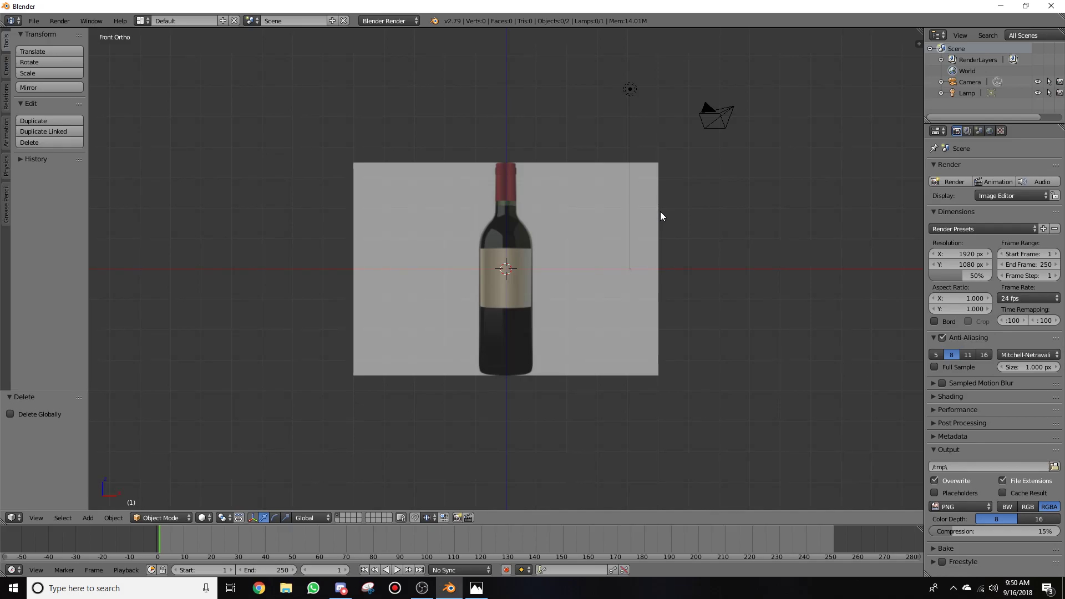
scroll(564, 274, up, 3)
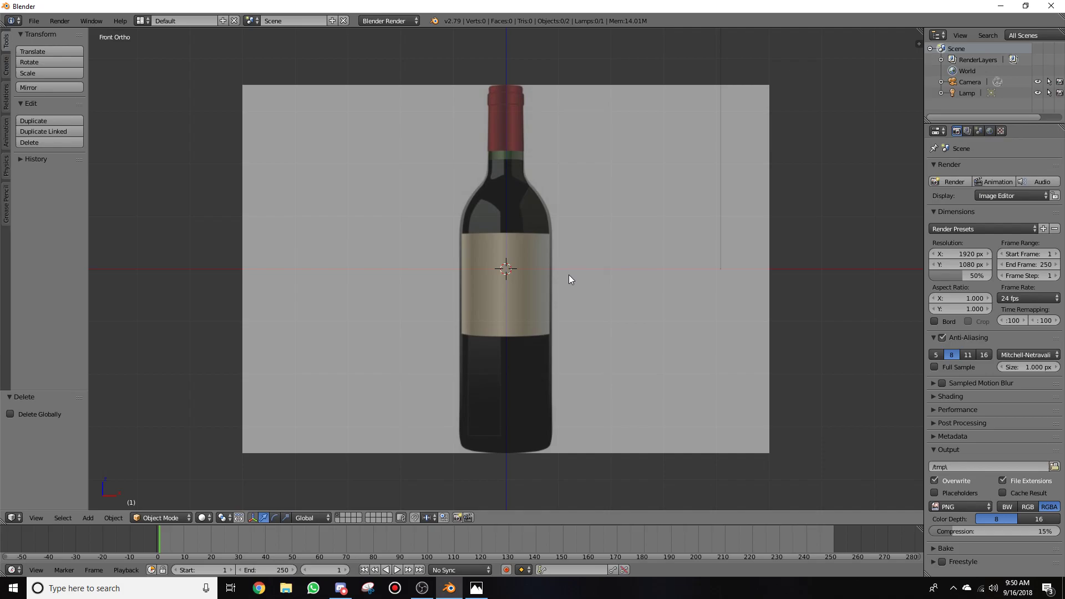
Step: Add a cylinder, lower it about 0.864 along Z and scale it by about 0.876 to match the bottle's width
key(shift+a)
mouse_move(569, 274)
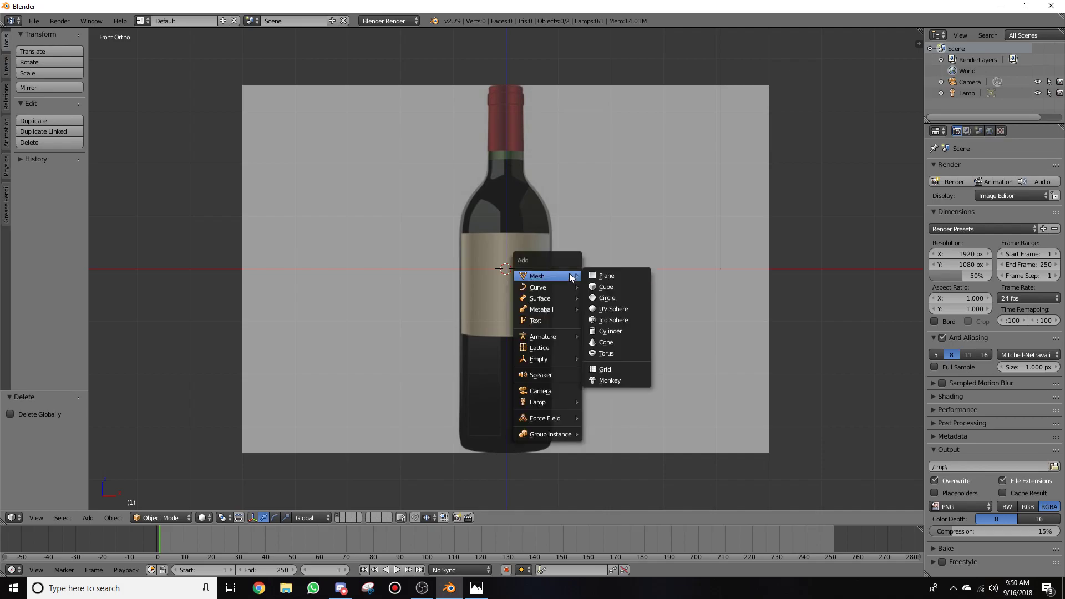
click(612, 332)
drag(505, 226, 614, 275)
key(s)
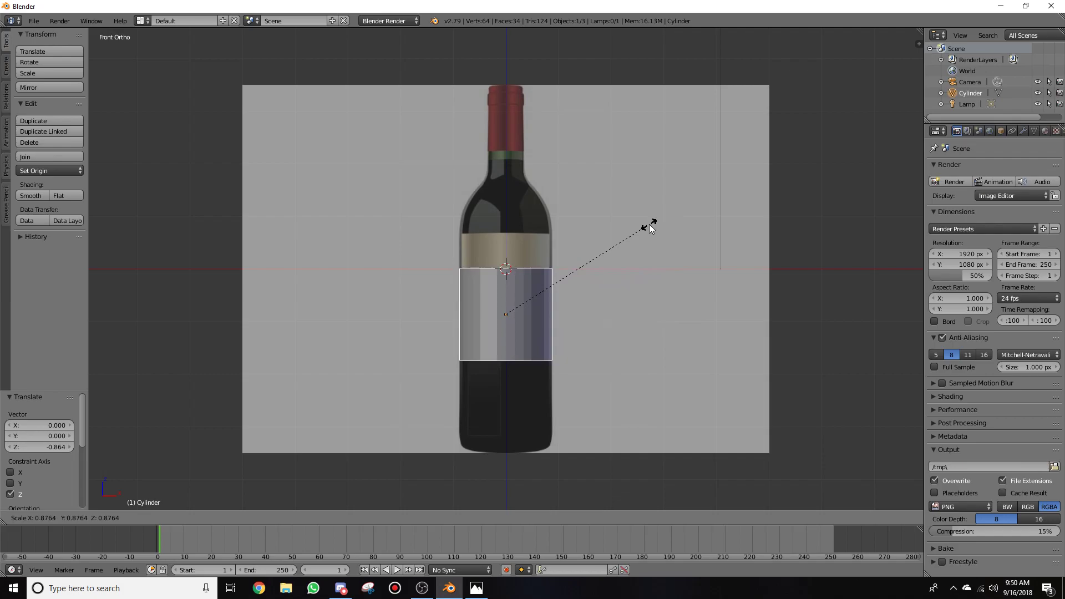
click(647, 225)
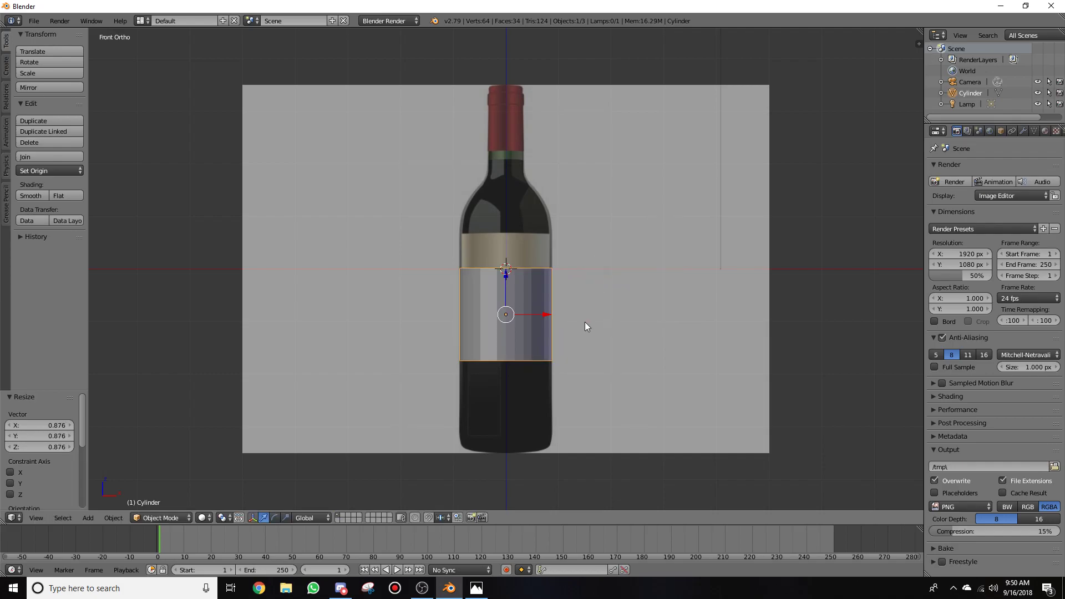
Step: In Edit Mode, move the cylinder's bottom edge loop down about 1.717 along Z to the base of the reference bottle
key(Tab)
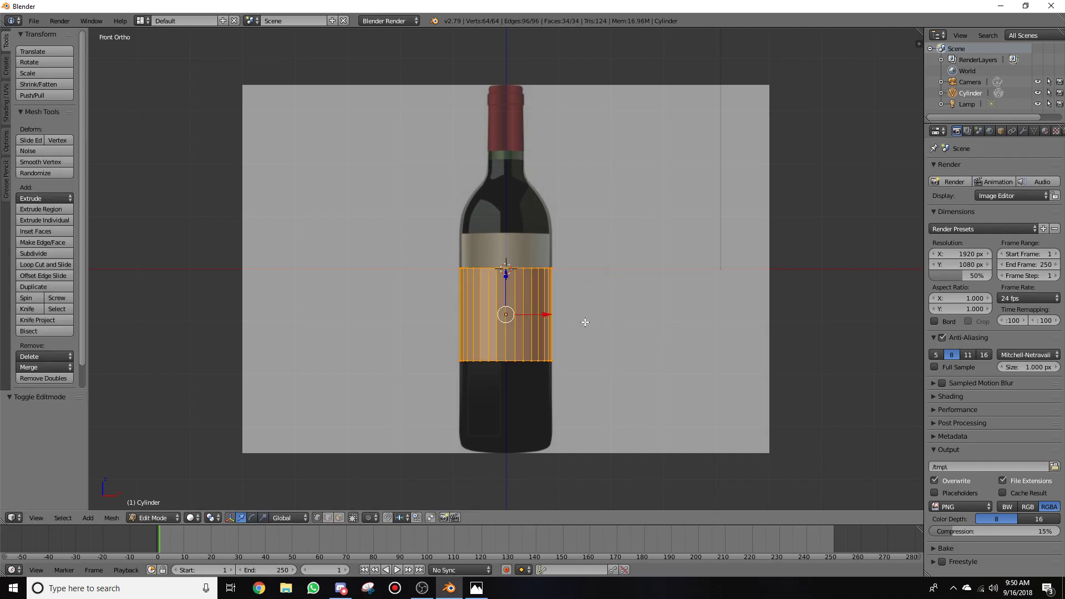
right_click(505, 362)
right_click(488, 360)
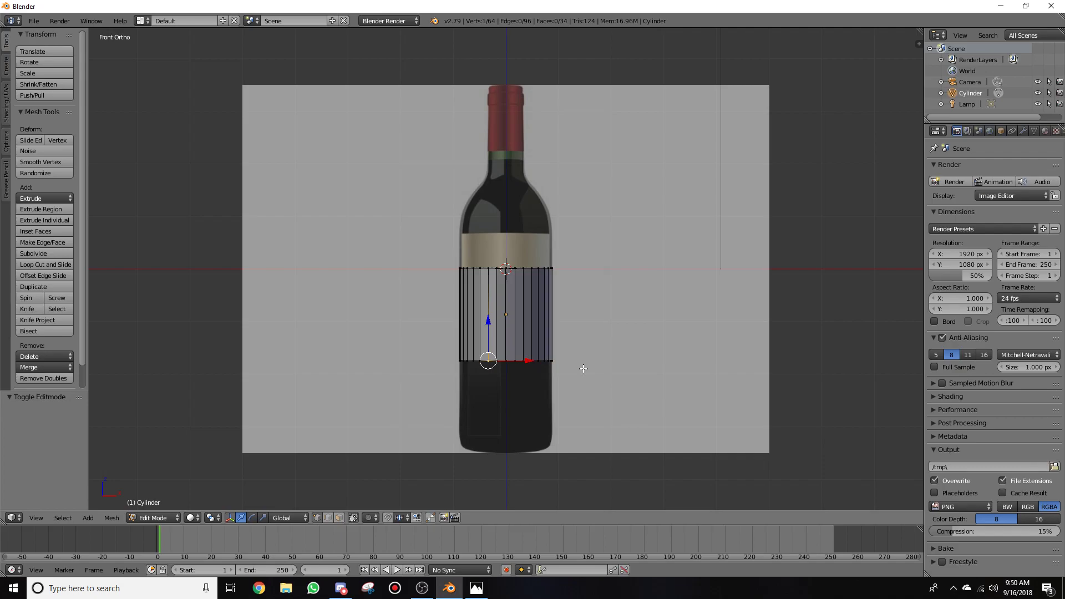
alt+right_click(543, 361)
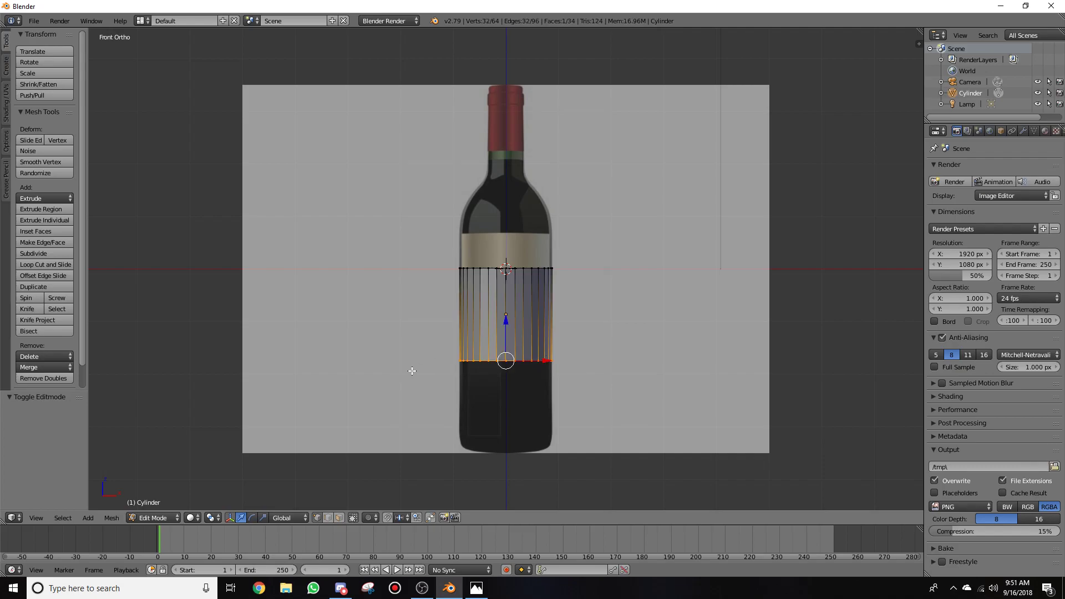
key(g)
key(z)
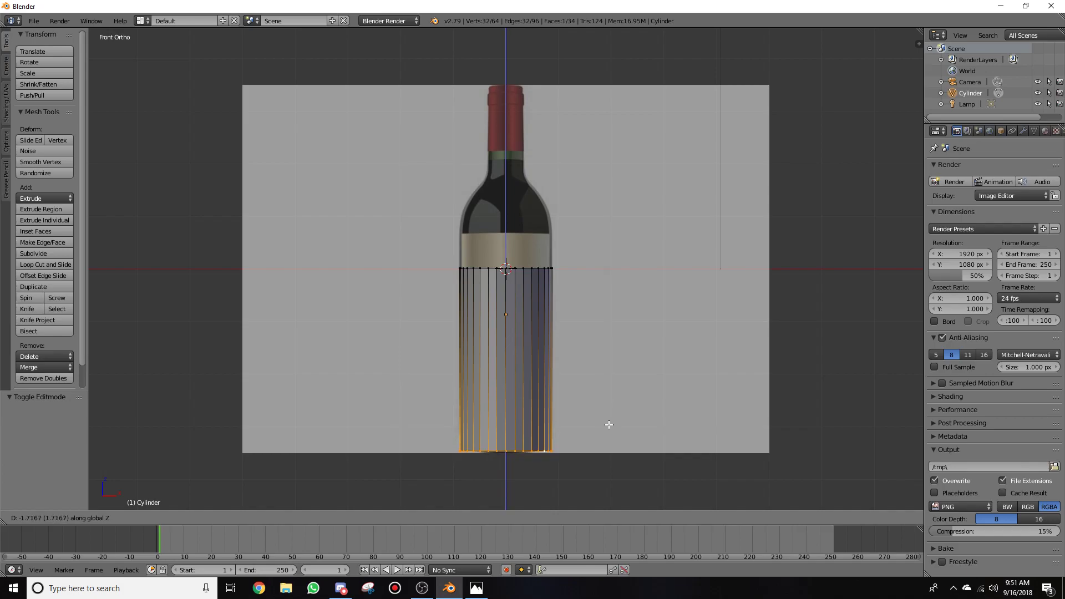
click(608, 424)
Step: Move the cylinder's top edge loop up about 3.465 along Z to the top of the reference bottle
right_click(541, 268)
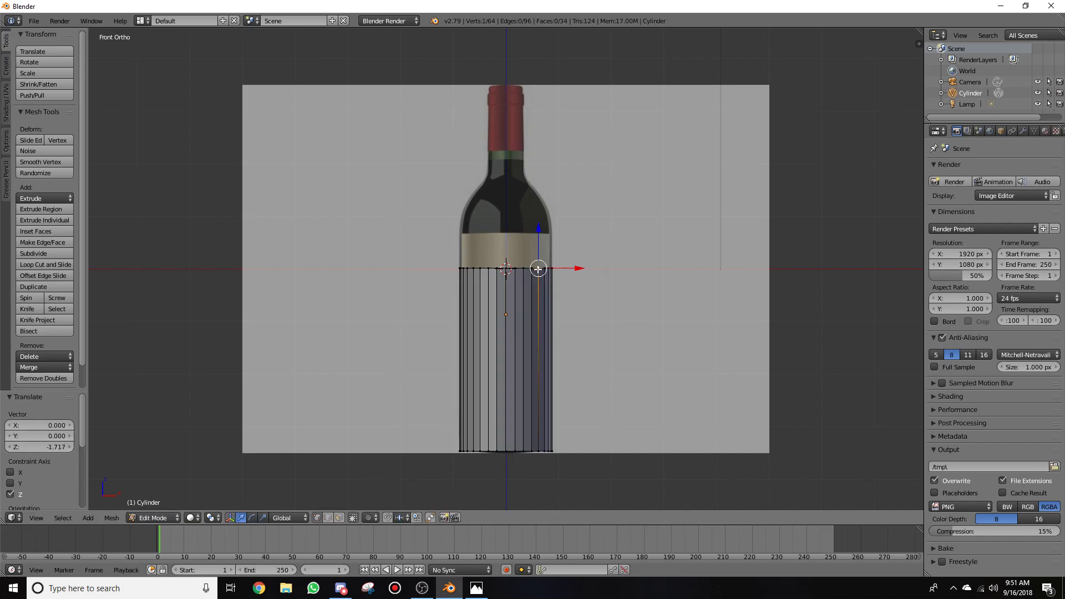
alt+right_click(488, 267)
key(g)
key(z)
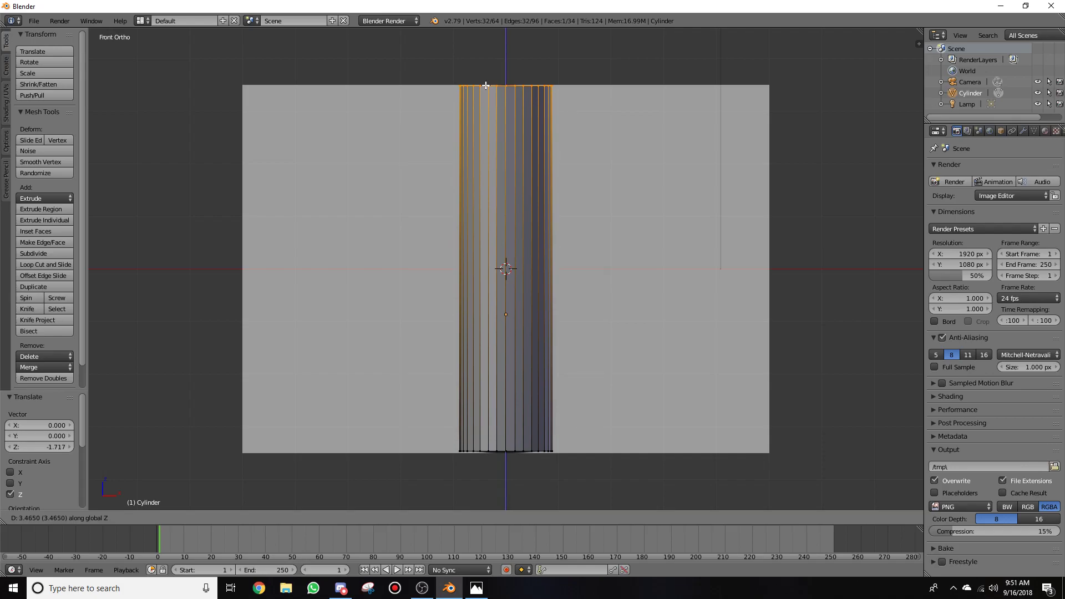
click(485, 85)
Step: Show the mesh as wireframe and add one loop cut around the cylinder, slid up to where the bottle's neck meets its shoulder
key(z)
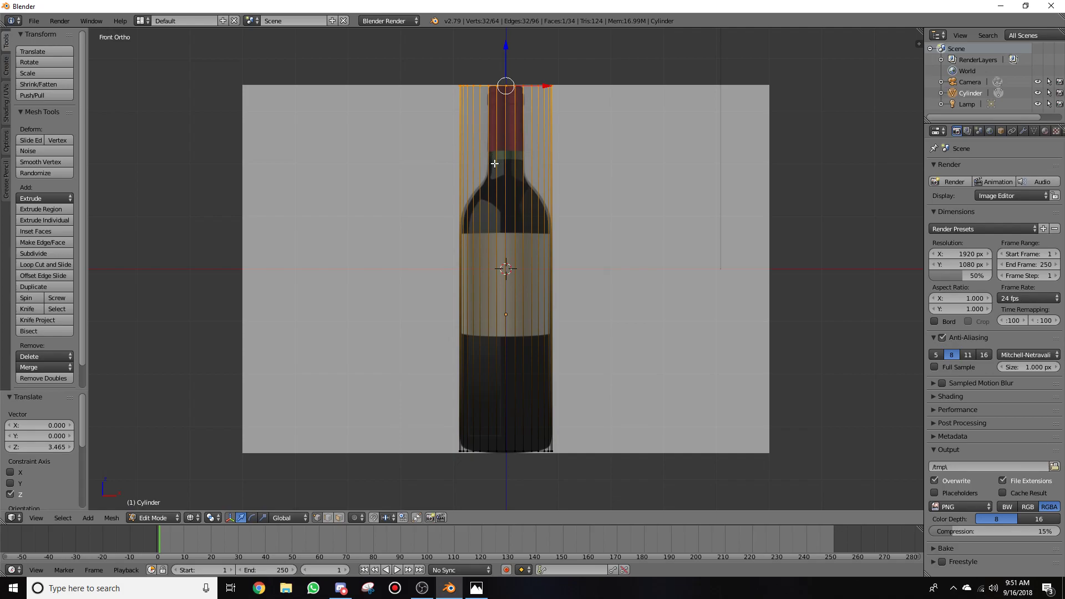
key(ctrl+r)
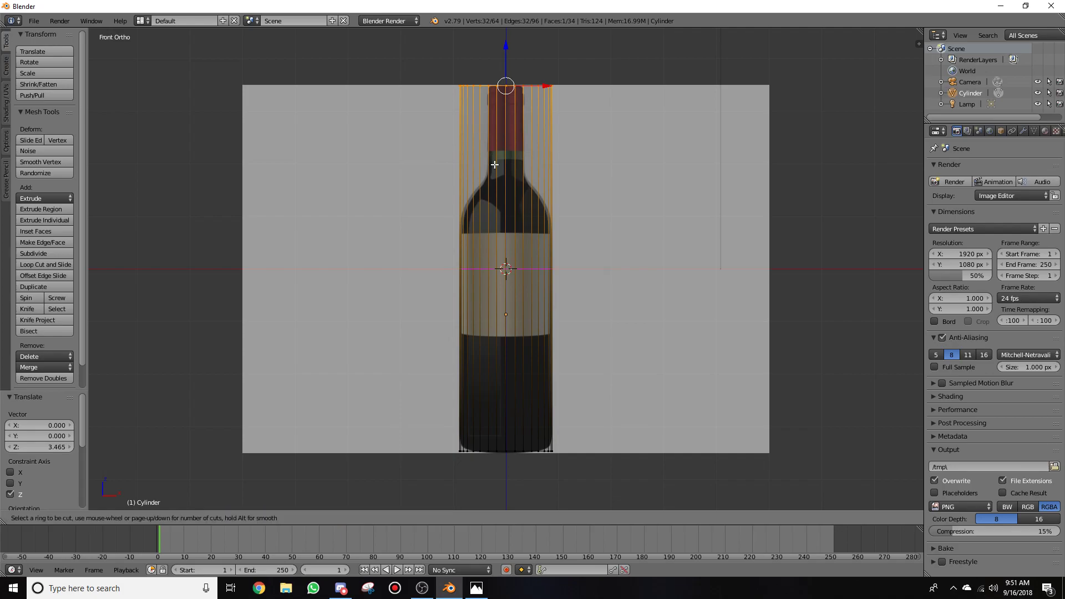
click(514, 248)
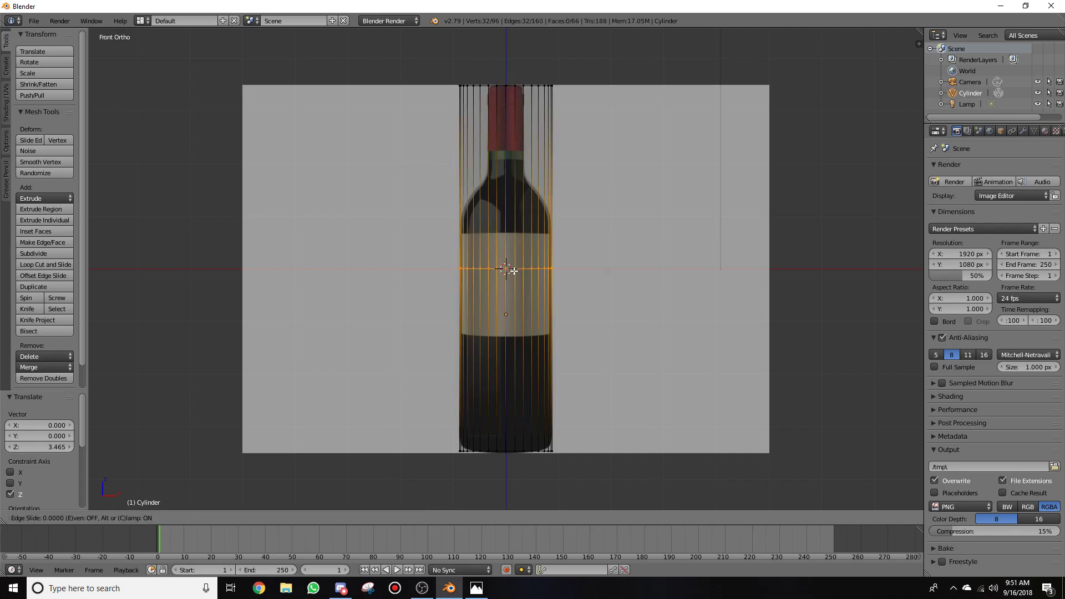
click(521, 178)
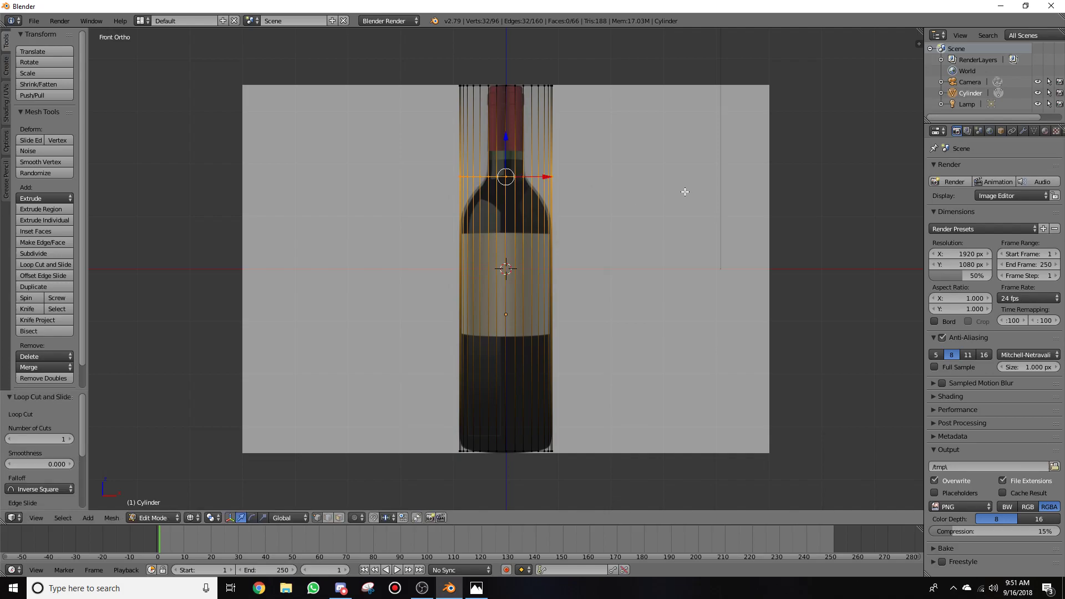
Step: Scale the loop at the neck's base by about 0.411 and the top edge loop by about 0.401 to match the neck's width
key(s)
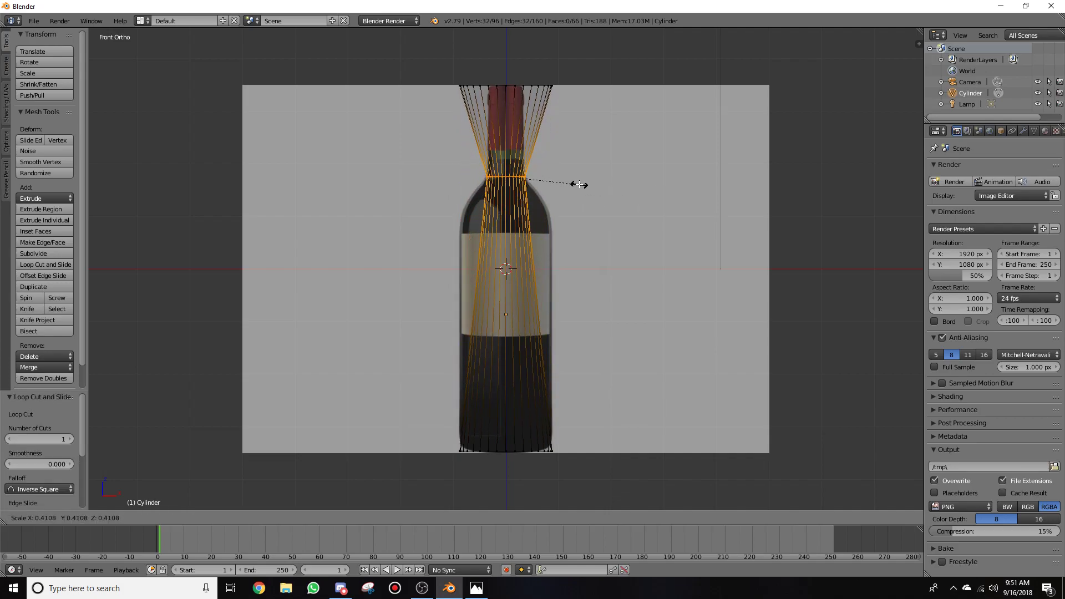
click(578, 185)
right_click(488, 86)
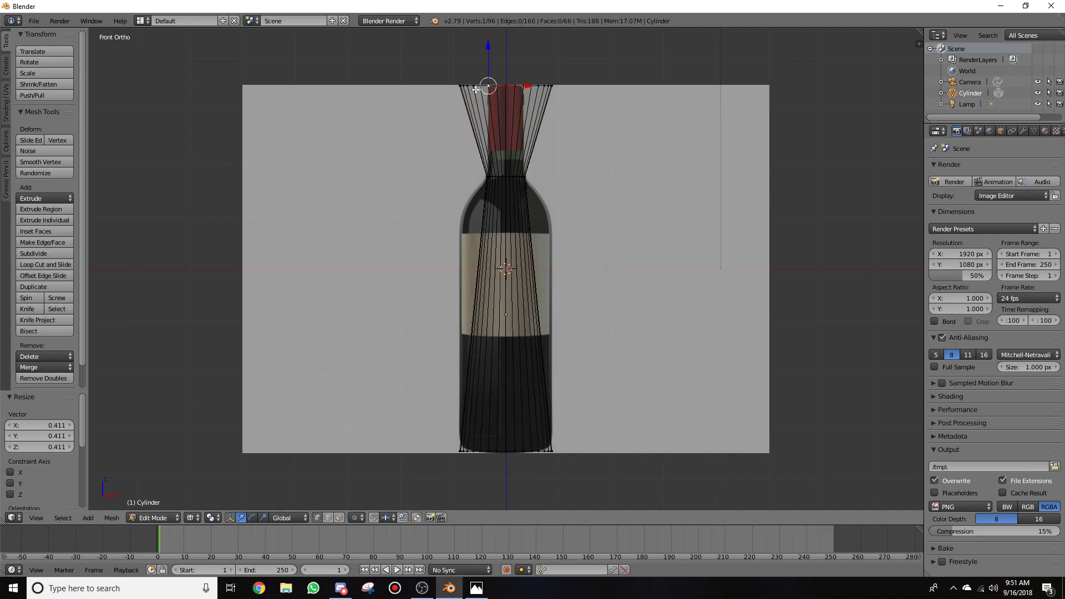
alt+right_click(542, 86)
key(s)
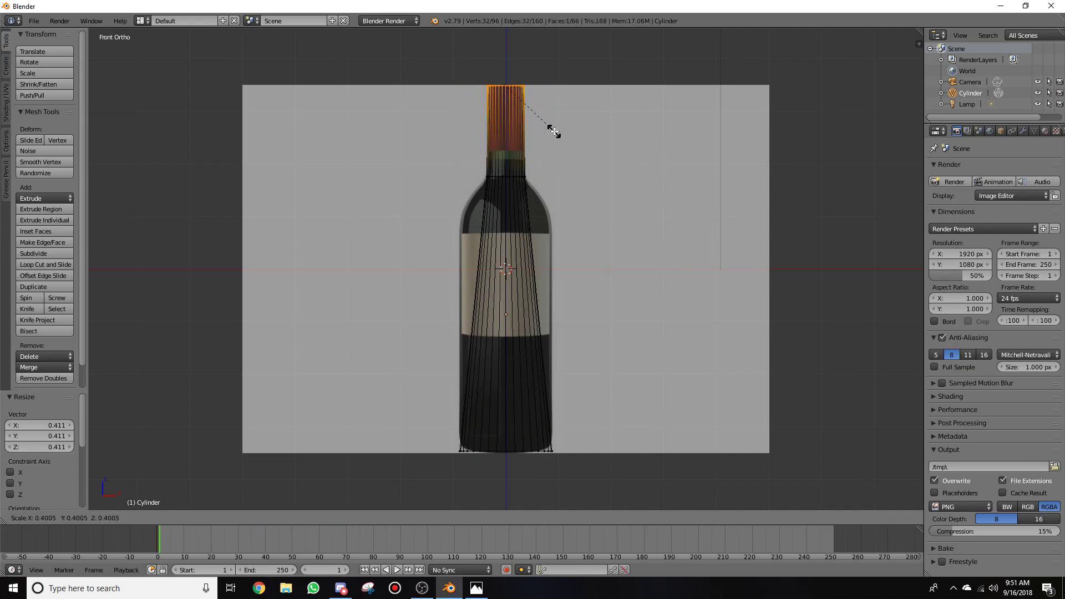
click(553, 132)
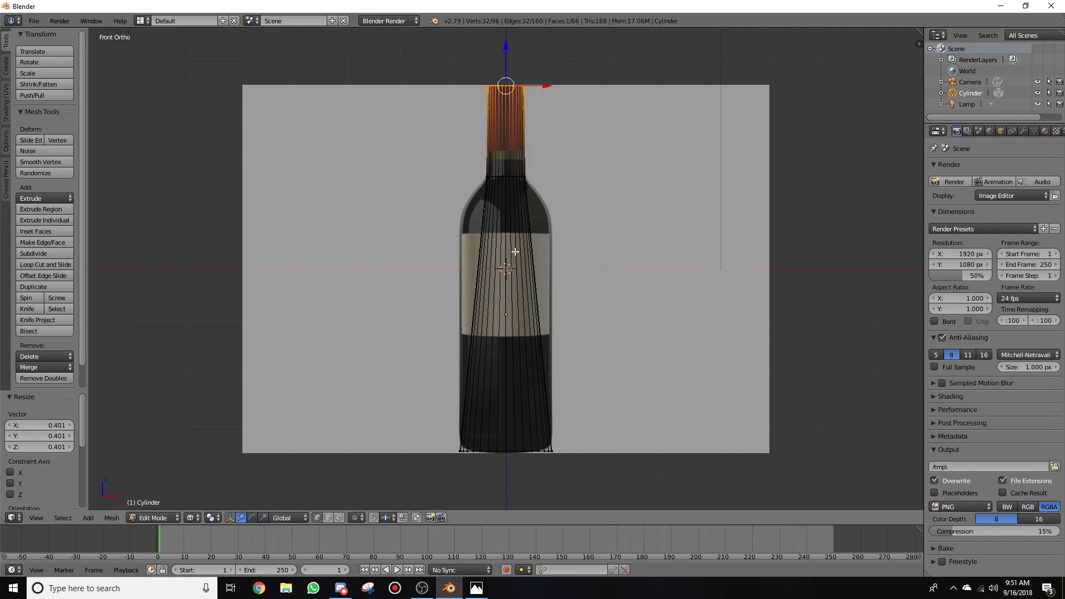
Step: Add a loop cut around the body, slide it up to the label's top edge and scale it by about 1.862 to the bottle's width
right_click(508, 178)
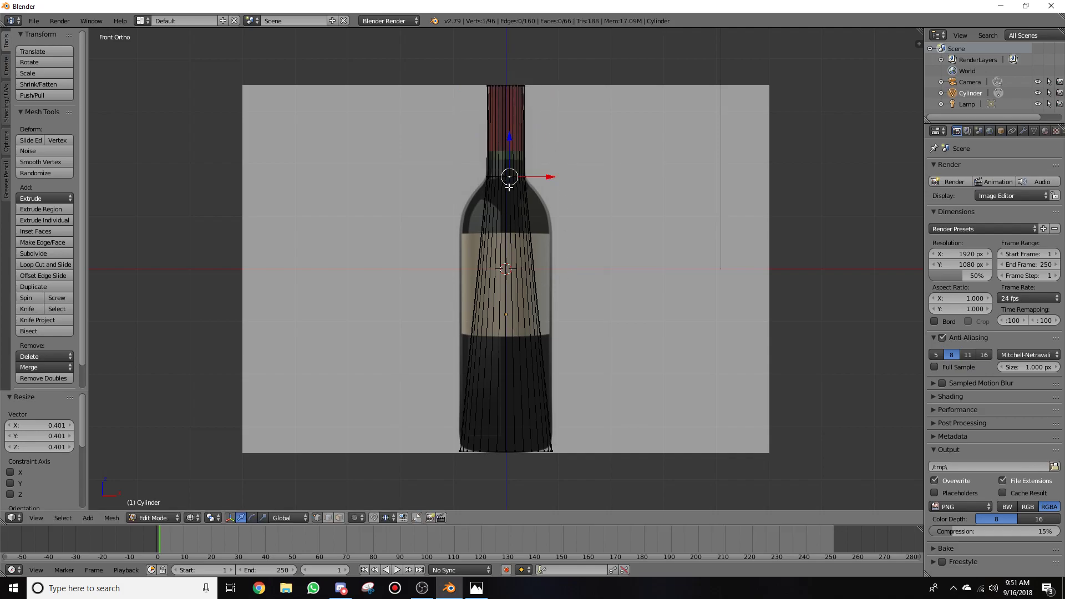
key(ctrl+r)
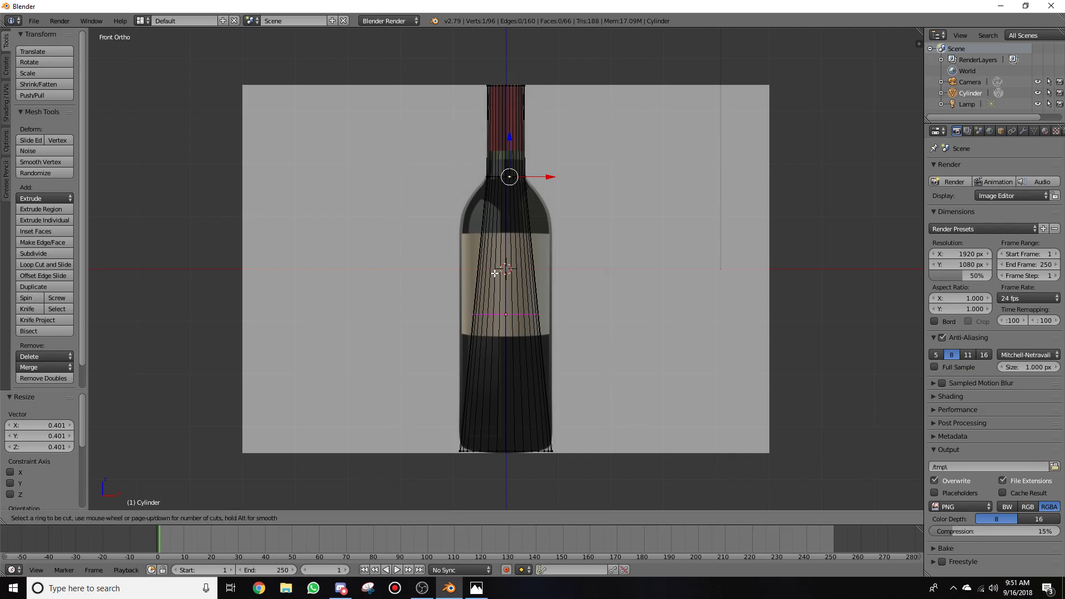
click(505, 257)
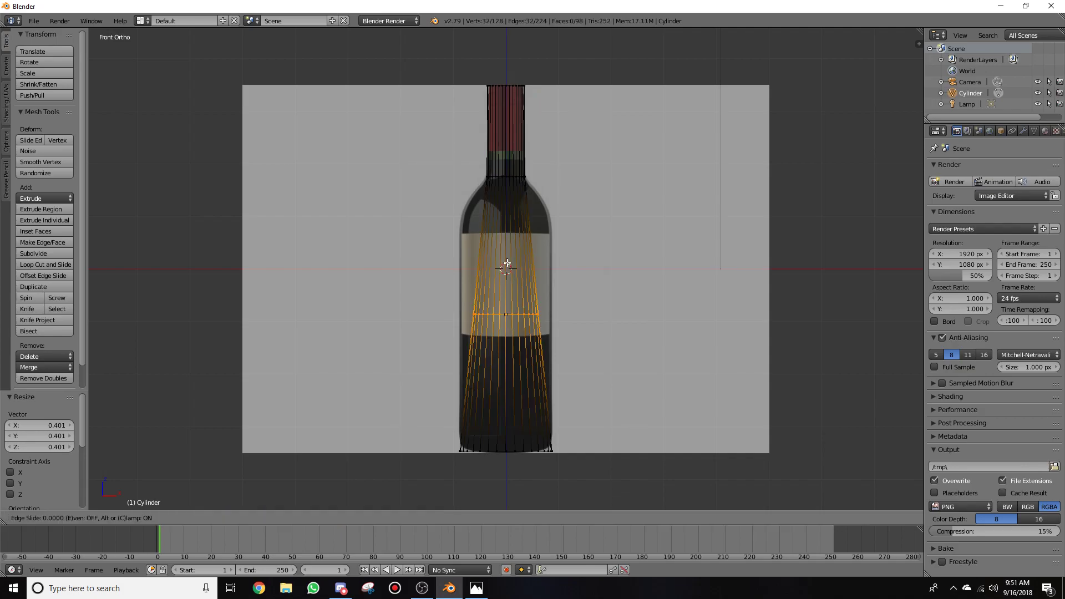
click(509, 184)
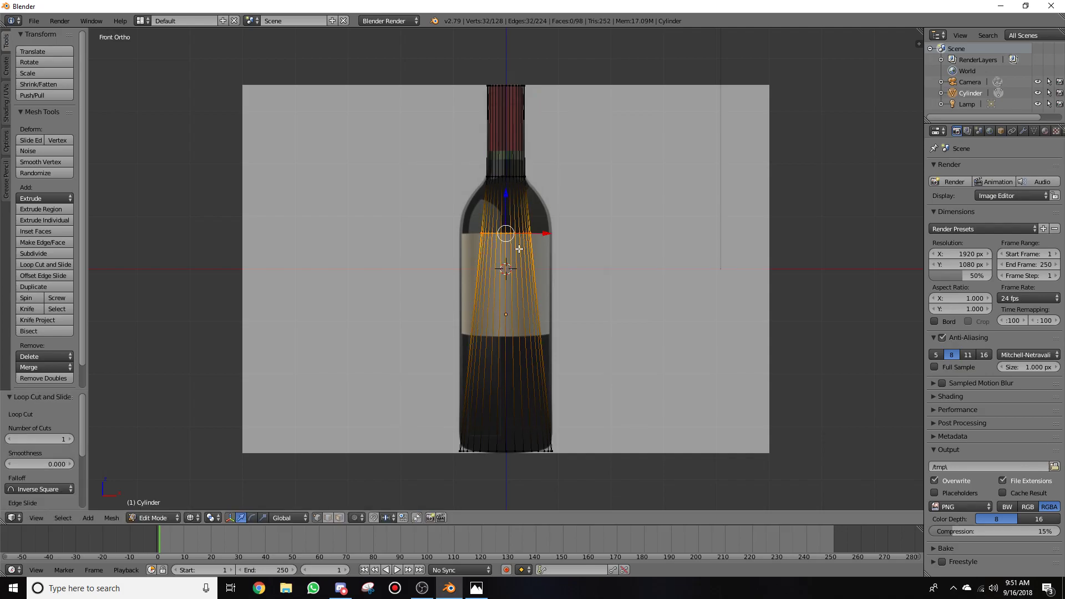
key(s)
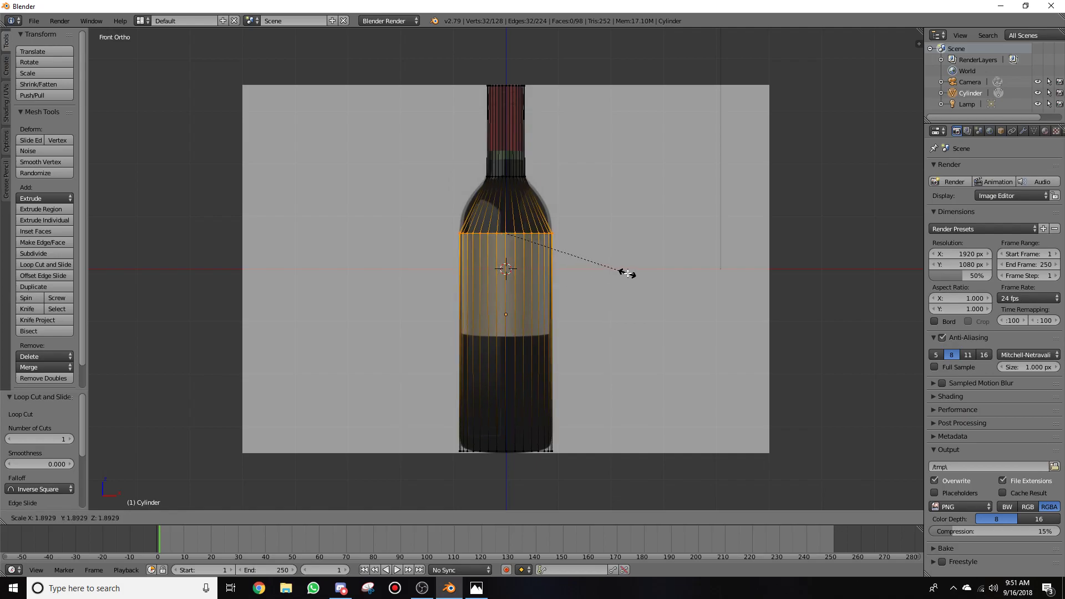
click(623, 272)
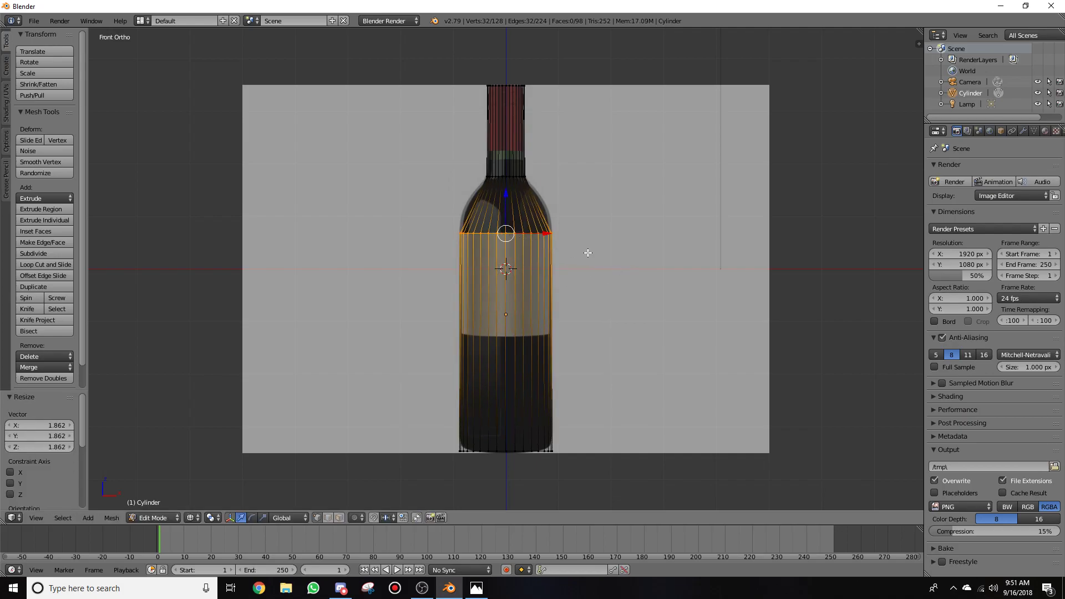
Step: Add a loop cut midway between the neck's base and the label's top edge, widened to follow the reference bottle's shoulder curve
key(ctrl+r)
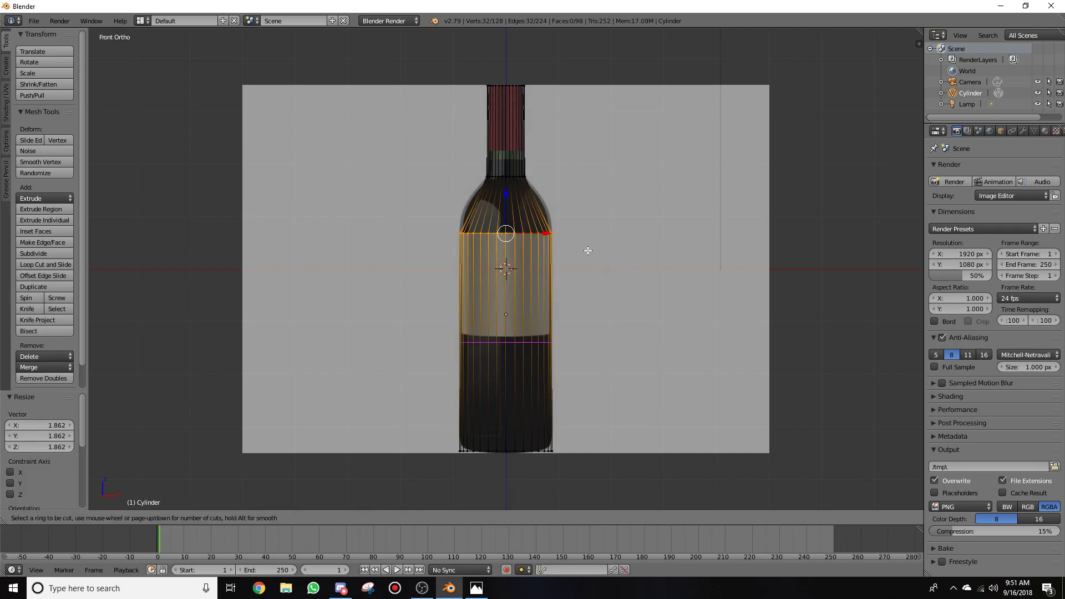
click(564, 203)
click(563, 203)
key(s)
right_click(576, 203)
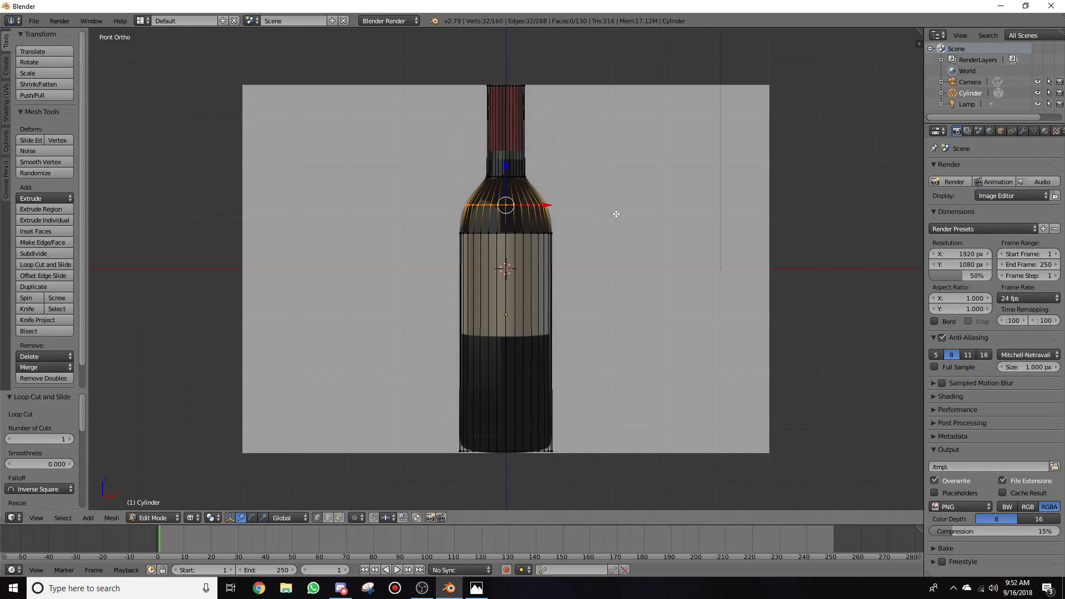
Step: Return to Object Mode and add a Subdivision Surface modifier to the bottle with 3 view subdivisions
key(Tab)
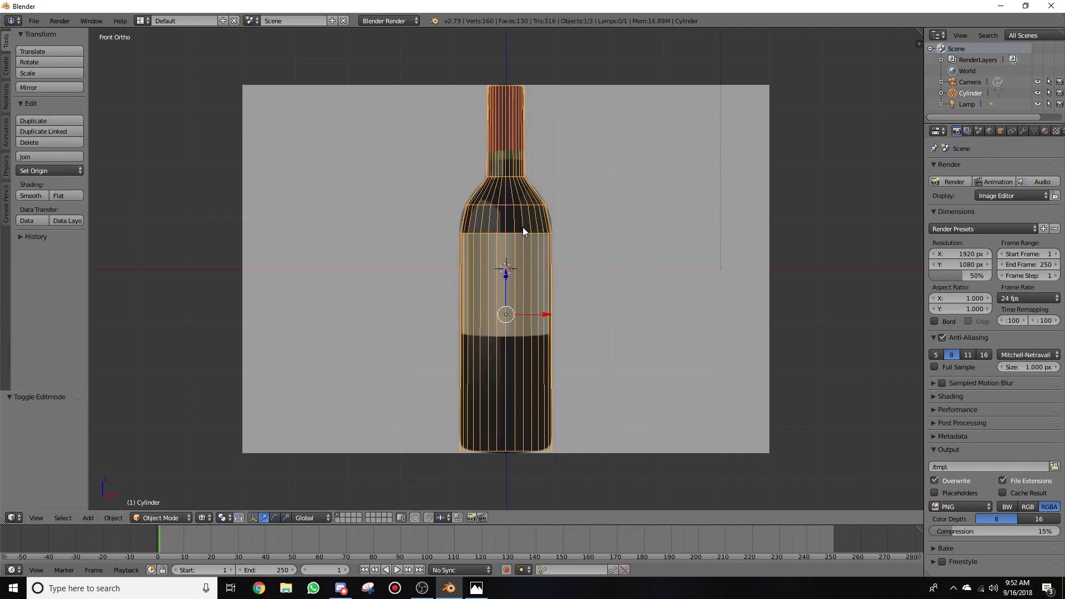
click(1024, 132)
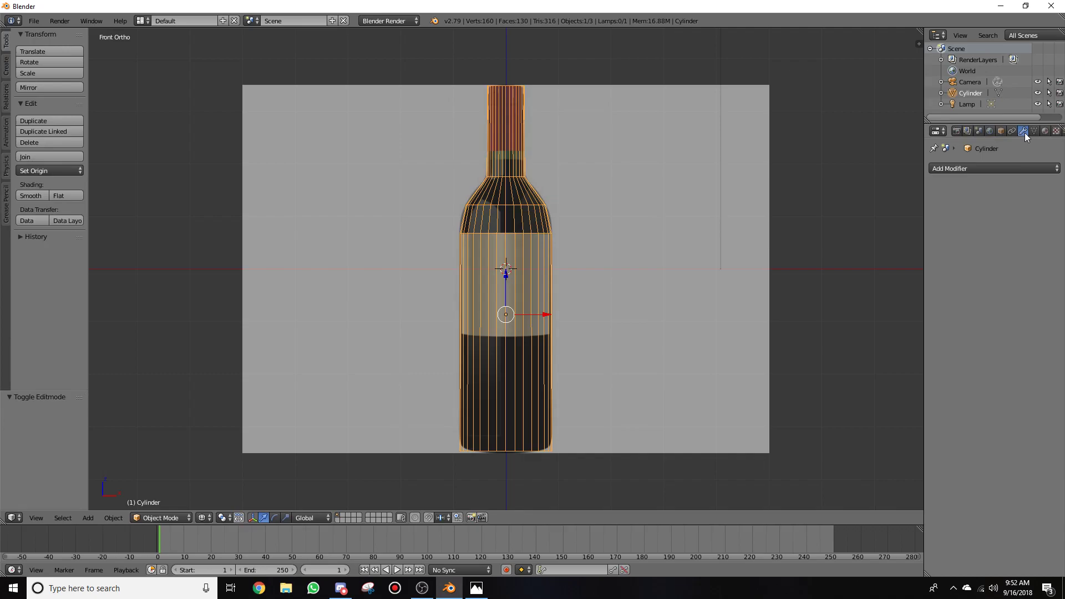
click(1000, 170)
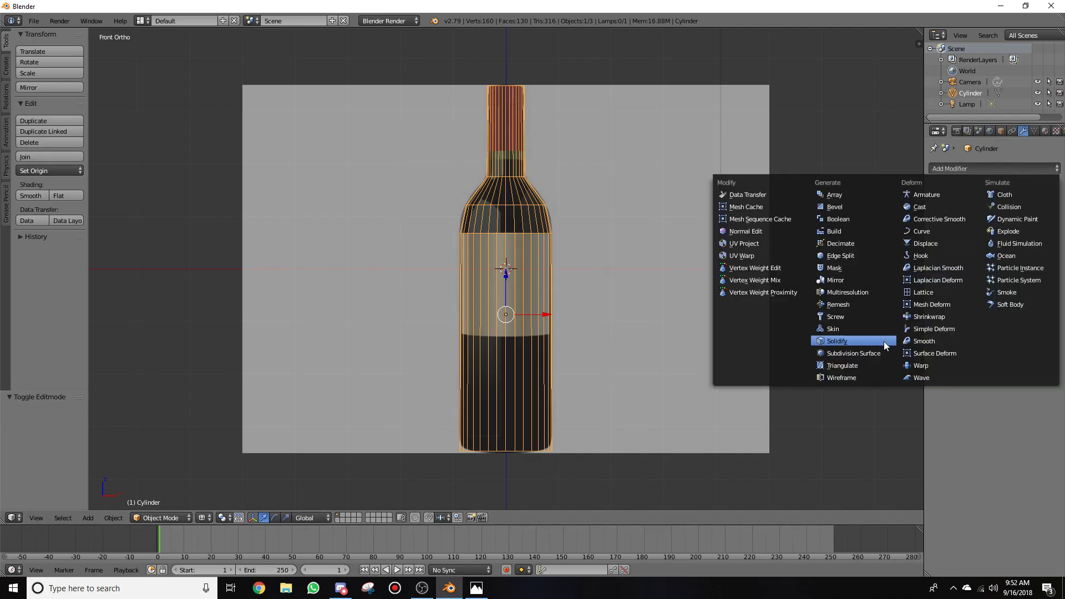
click(867, 354)
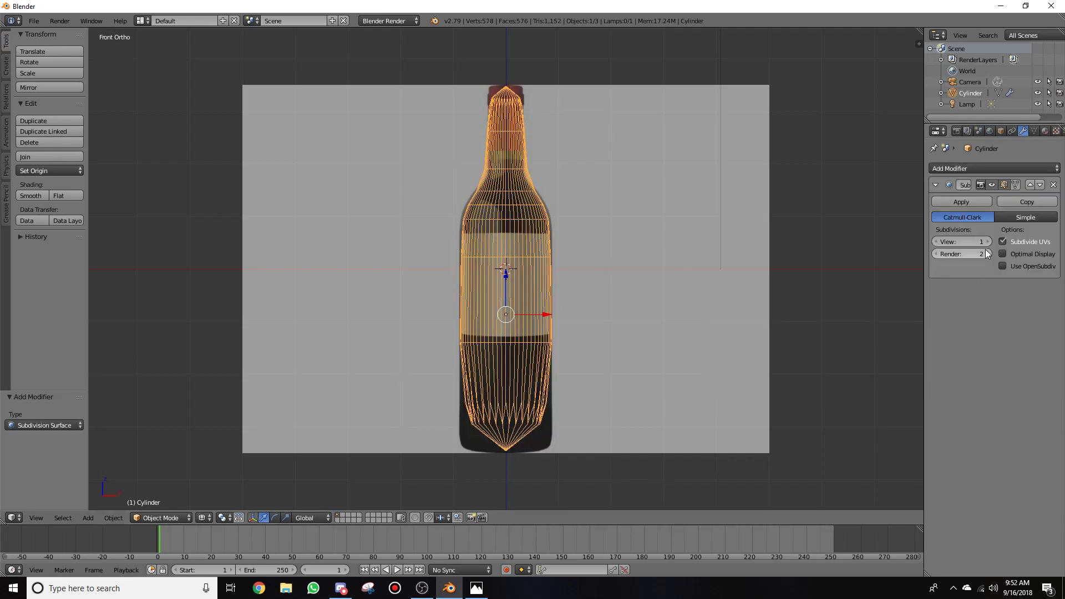
click(987, 242)
click(986, 242)
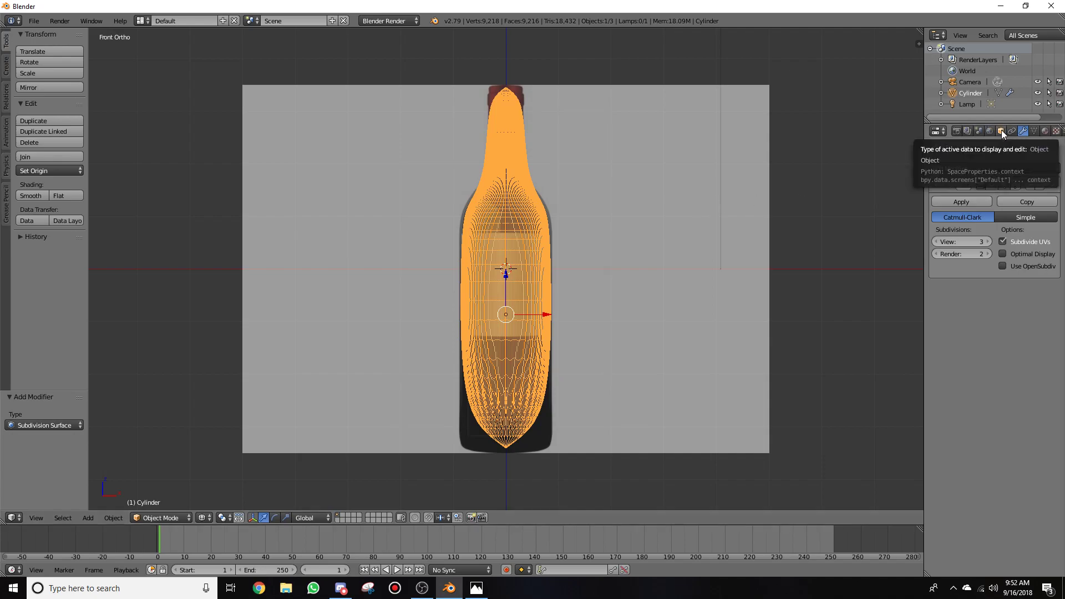
Step: In Edit Mode, add a loop cut around the neck and slide it up by about 0.908 to just below the bottle's top edge
key(Tab)
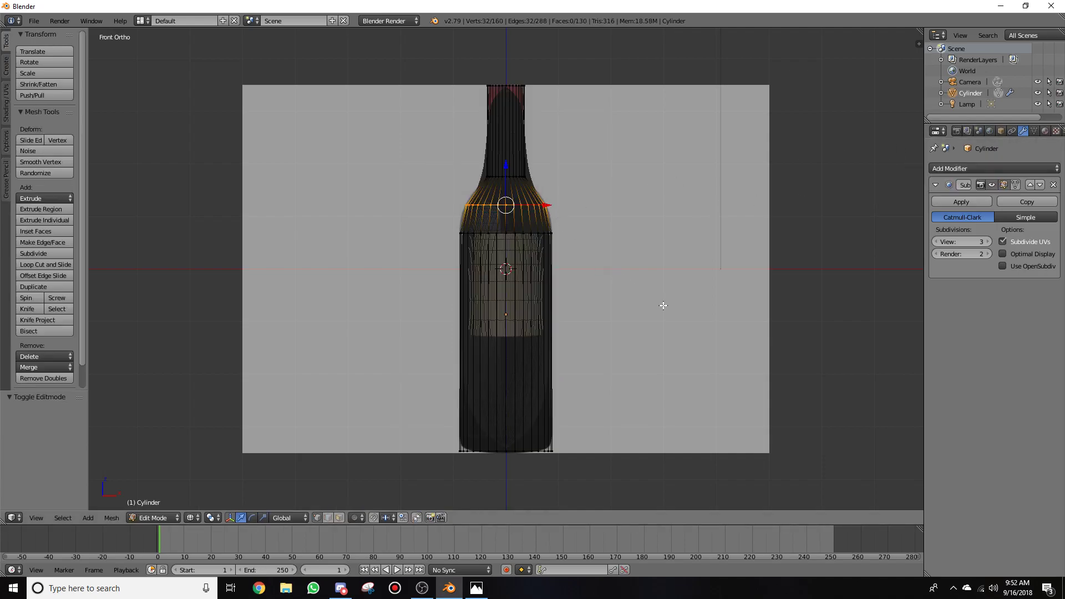
scroll(663, 304, up, 2)
scroll(663, 305, down, 1)
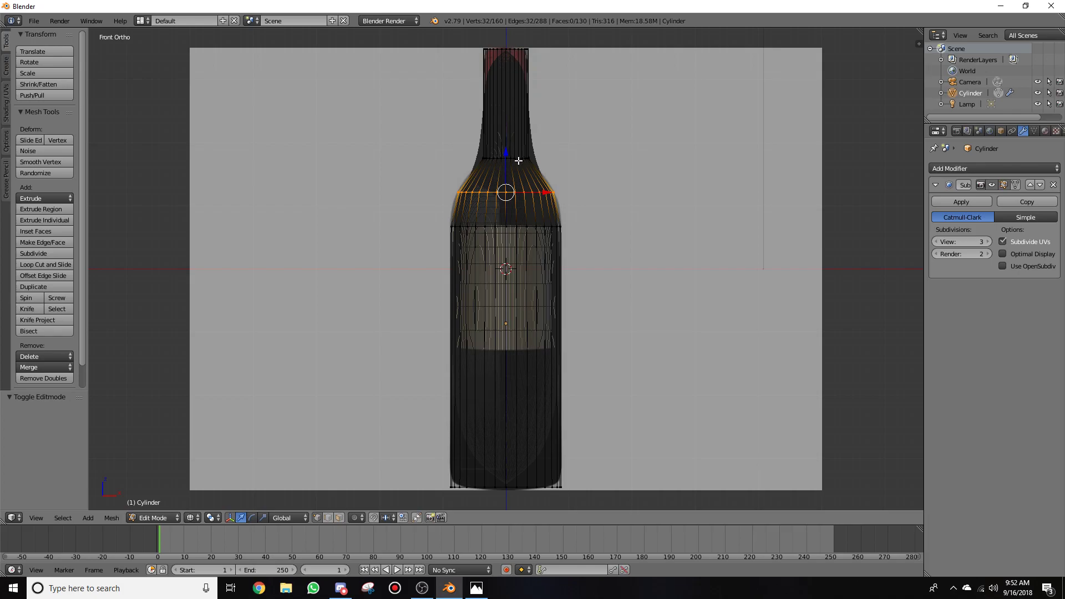
right_click(518, 160)
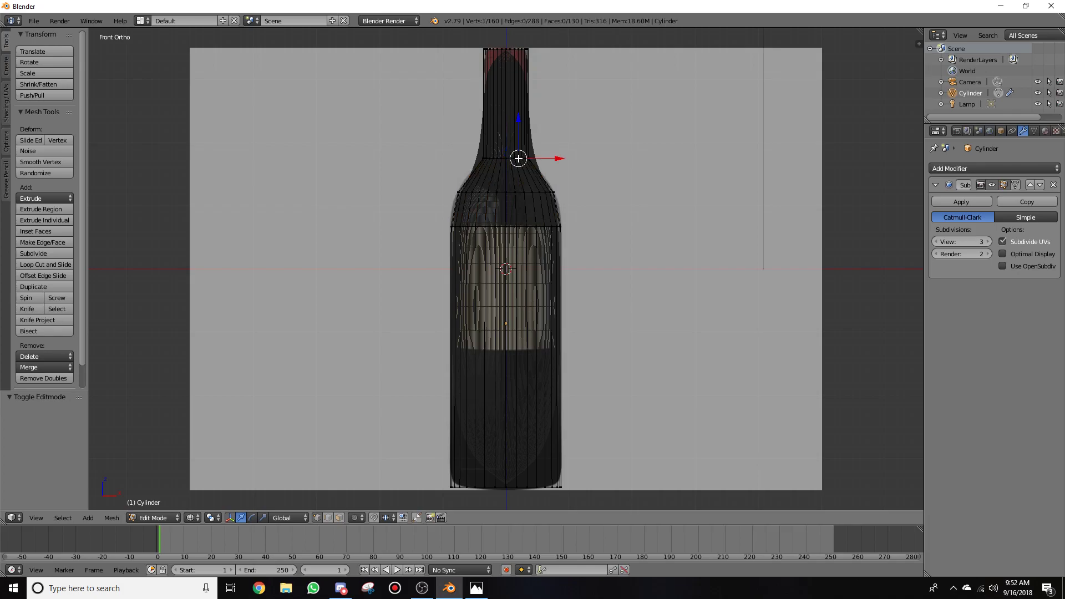
key(ctrl+r)
click(494, 123)
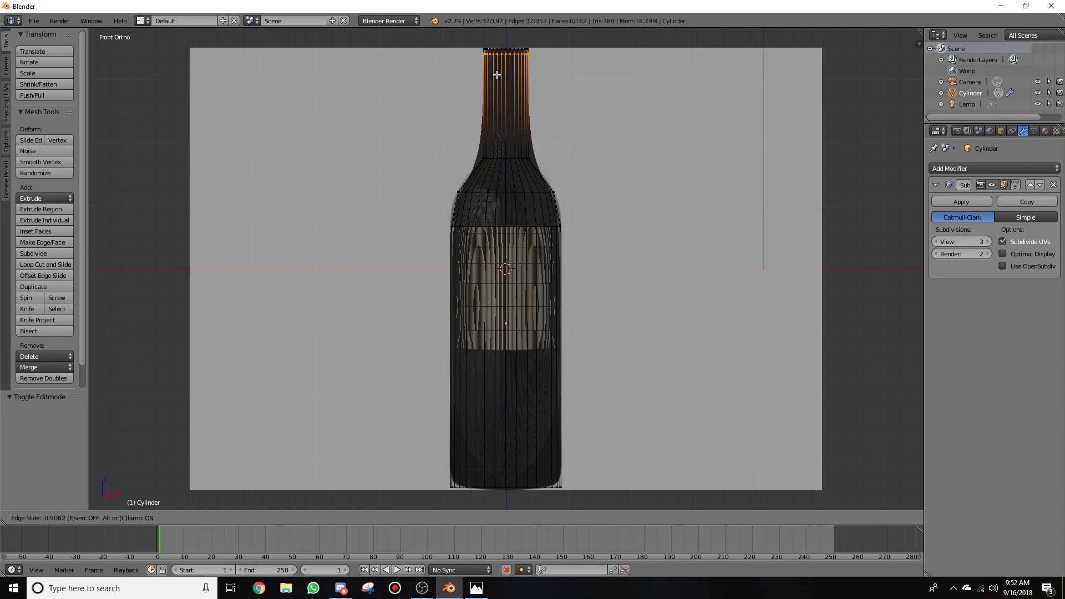
click(496, 76)
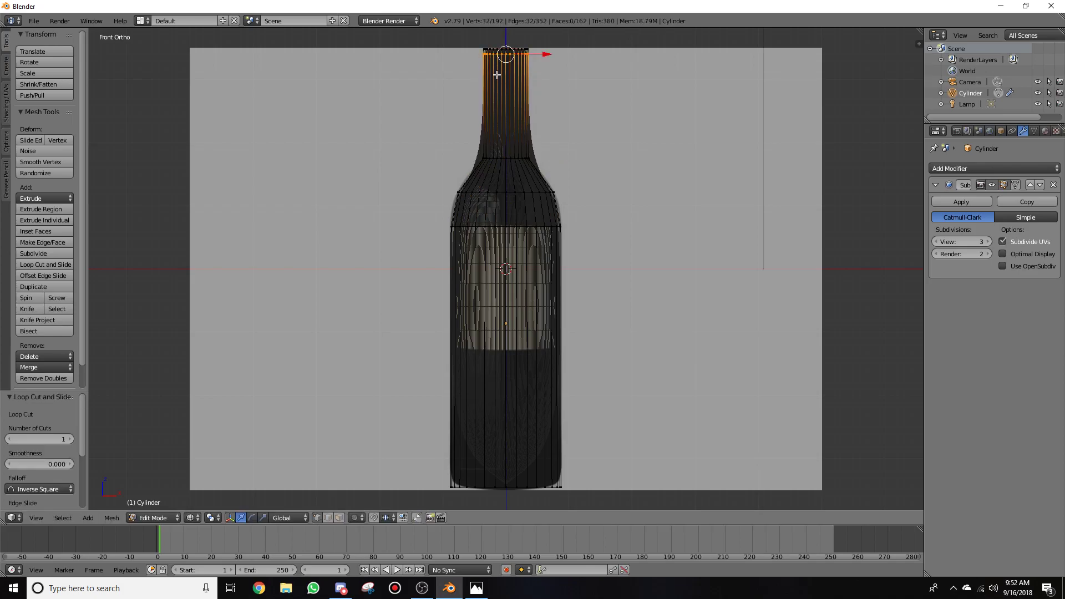
Step: Add a loop cut around the lower body and slide it down to just above the bottle's base
right_click(503, 227)
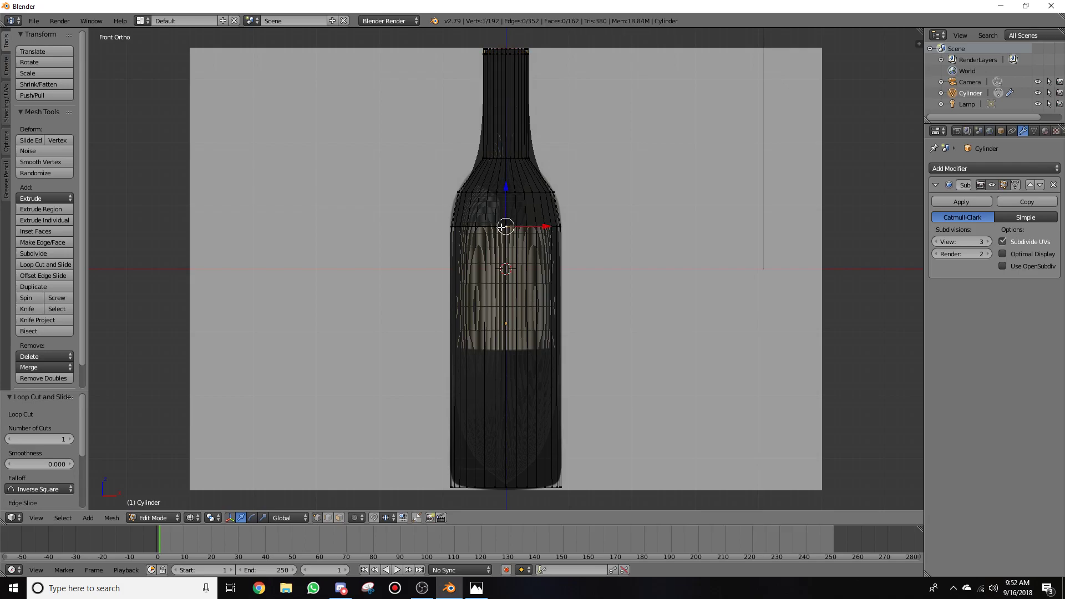
key(ctrl+r)
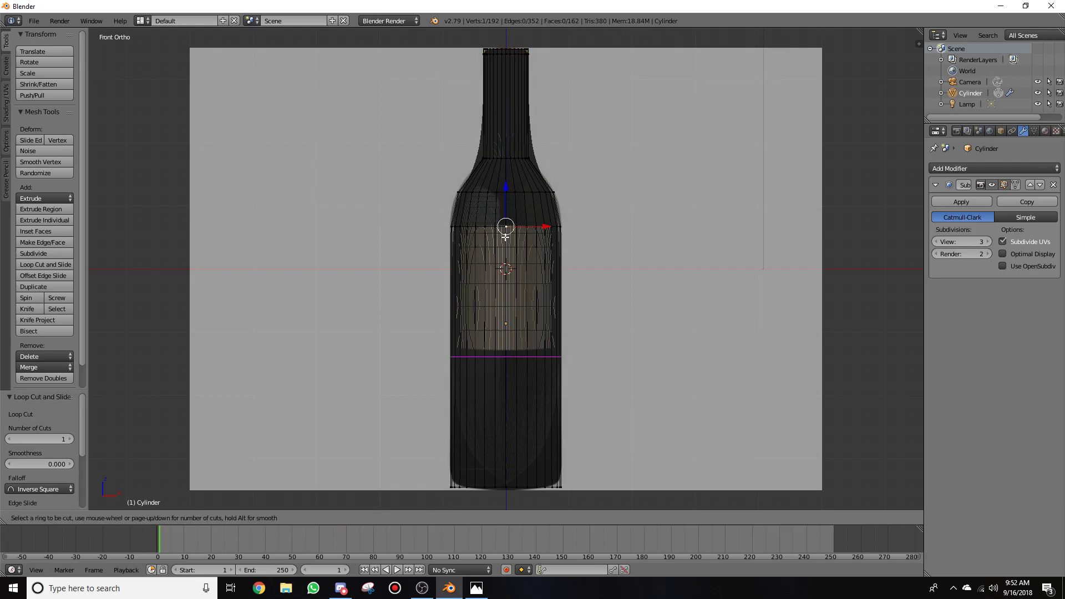
click(506, 233)
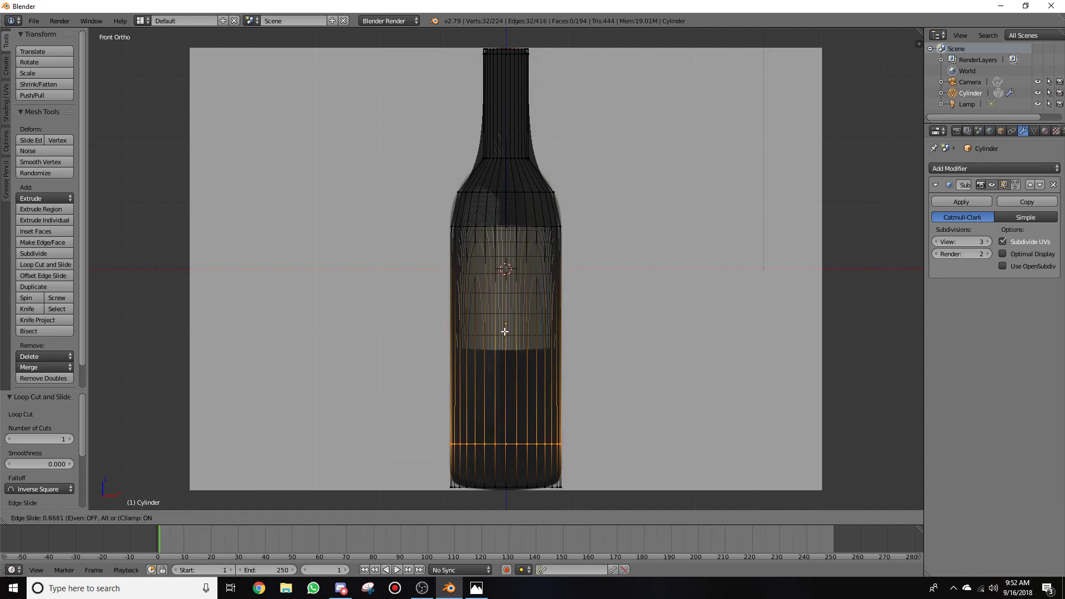
click(501, 362)
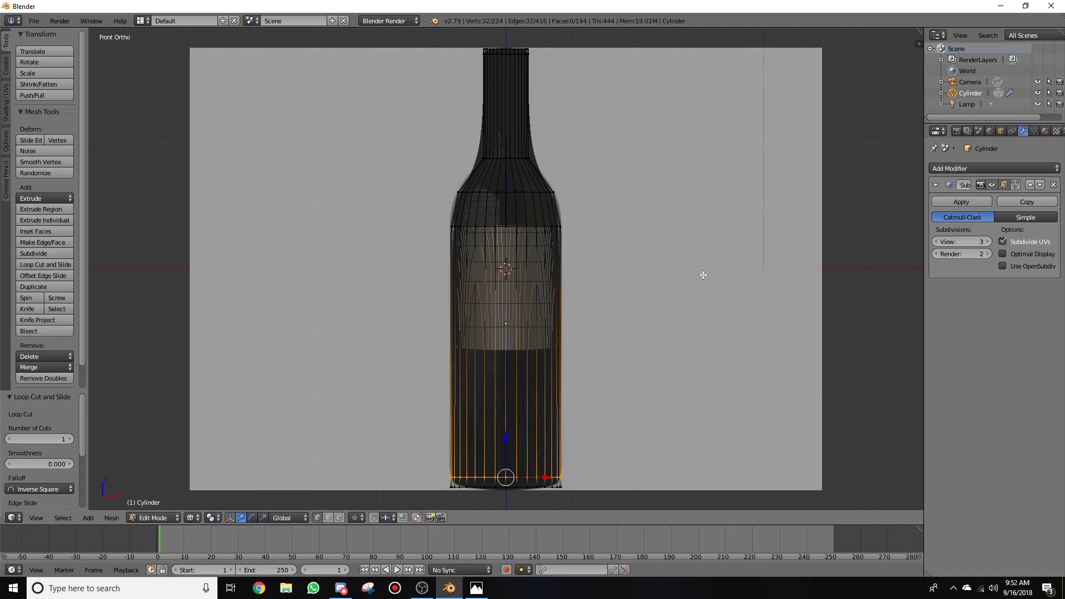
Step: Inspect the smoothed bottle in Object Mode with solid shading, comparing its shoulder with the reference in front view
key(a)
key(a)
key(Tab)
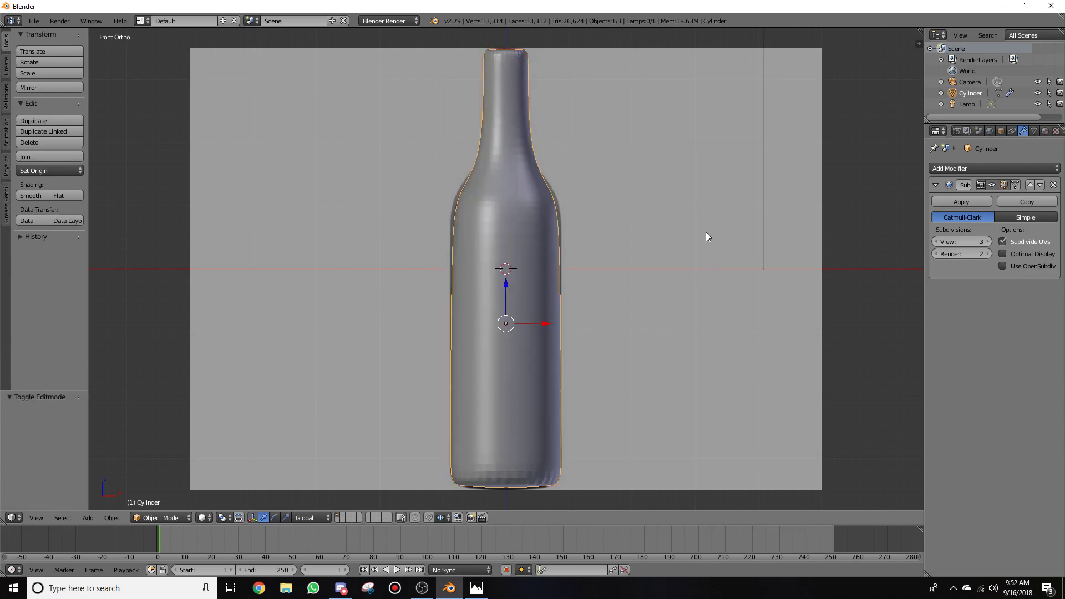
scroll(705, 233, down, 2)
mouse_move(704, 236)
middle_down()
mouse_move(604, 292)
mouse_move(602, 269)
mouse_move(652, 240)
mouse_move(677, 247)
mouse_move(675, 273)
mouse_move(684, 255)
mouse_move(715, 242)
middle_up()
key(KP_1)
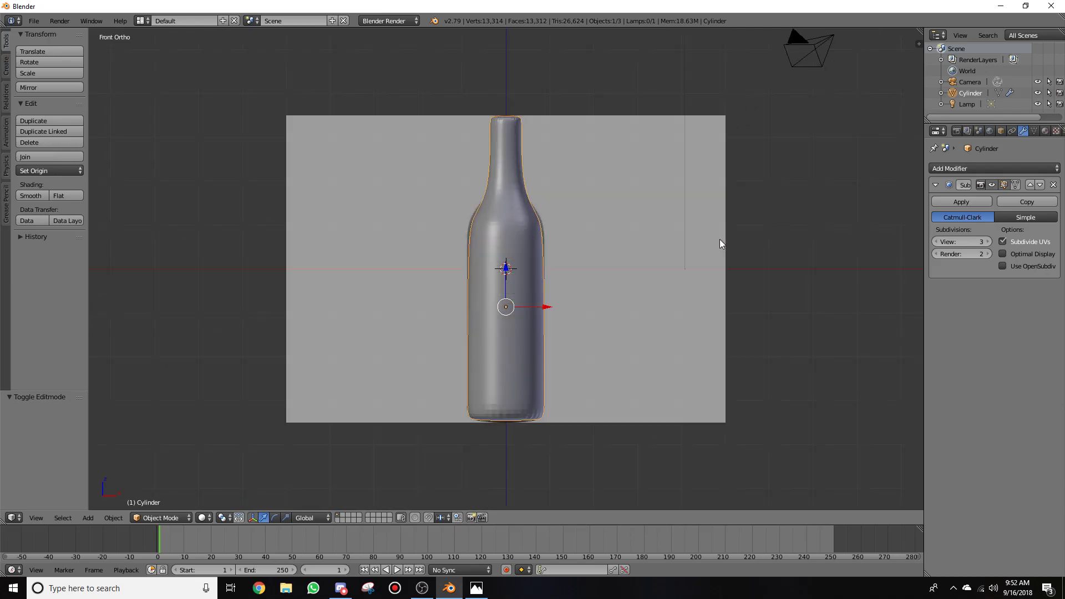
scroll(570, 226, up, 3)
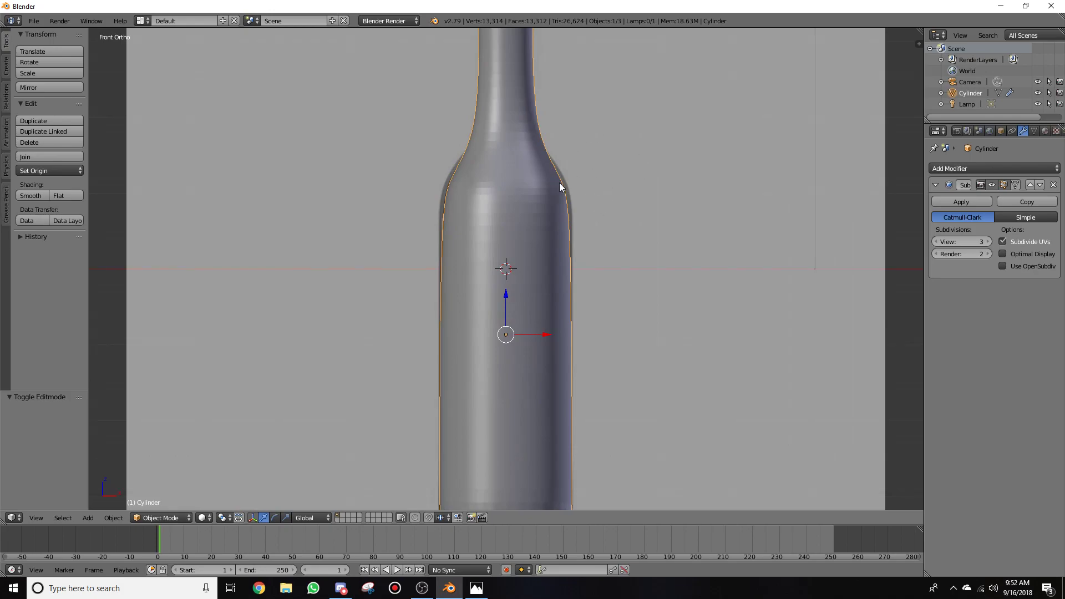
Step: In wireframe Edit Mode, scale the edge loop in the middle of the shoulder by about 1.104 to match the reference outline
key(z)
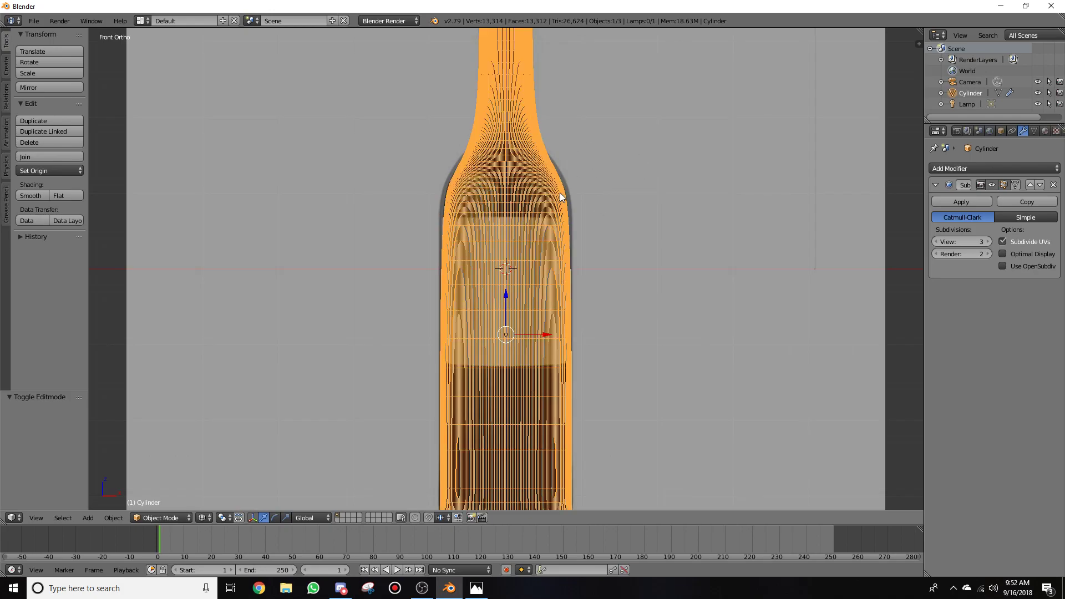
key(Tab)
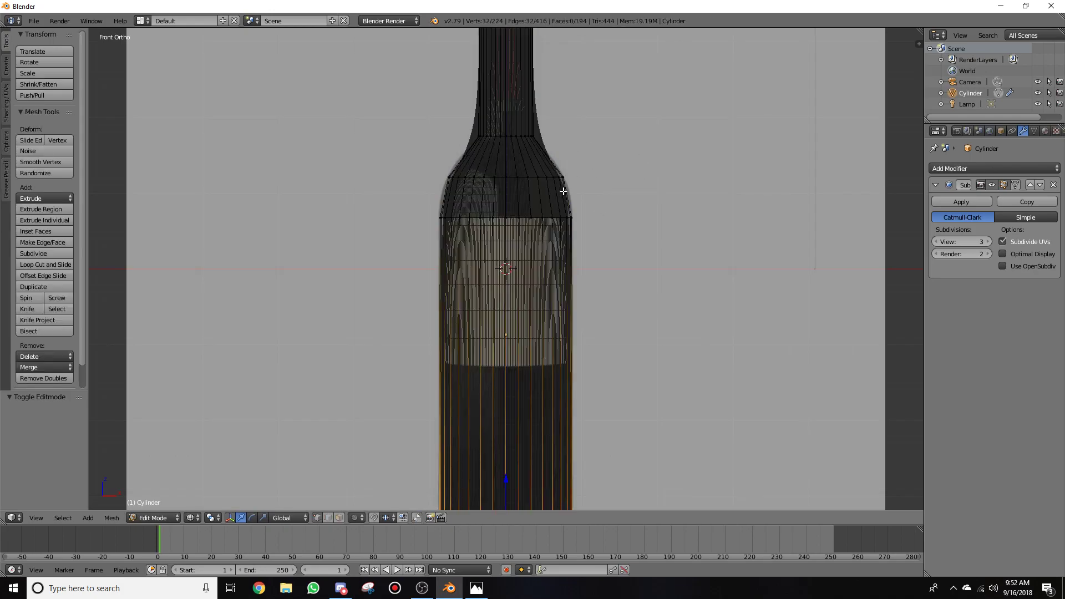
alt+right_click(529, 177)
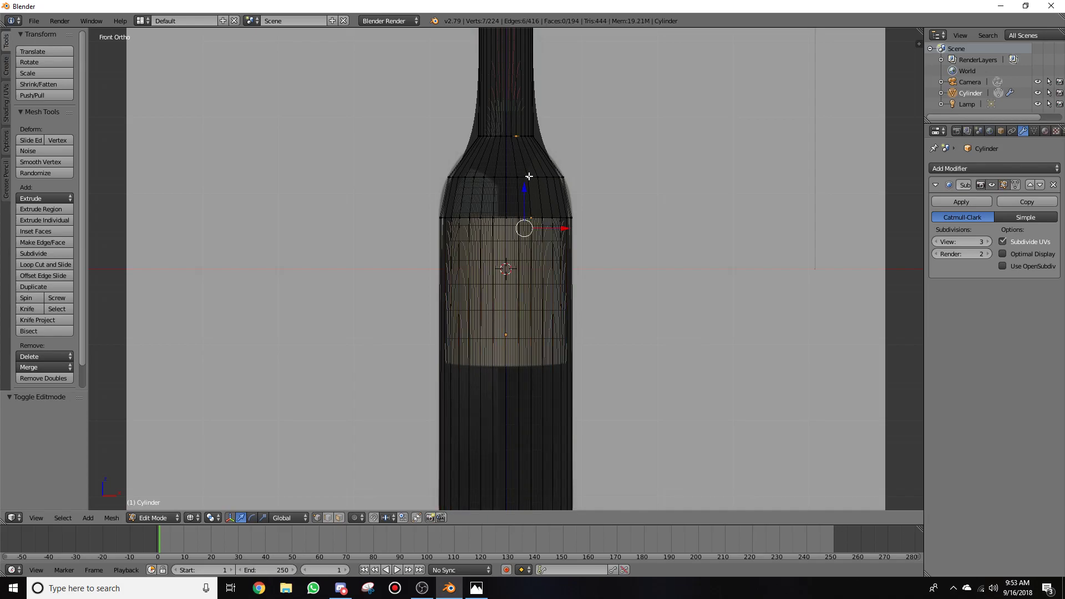
alt+right_click(545, 178)
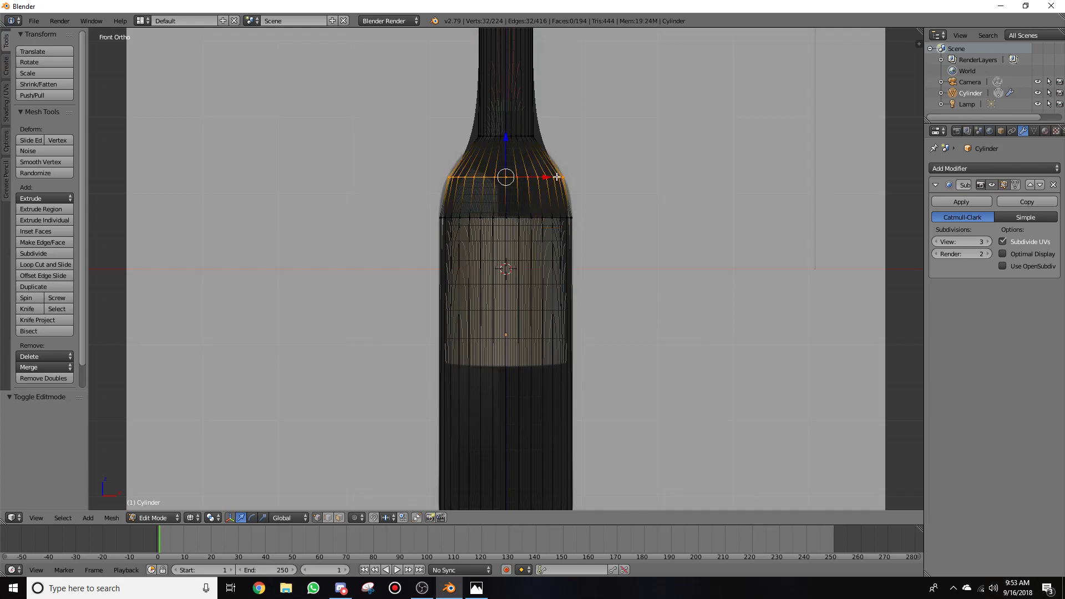
key(s)
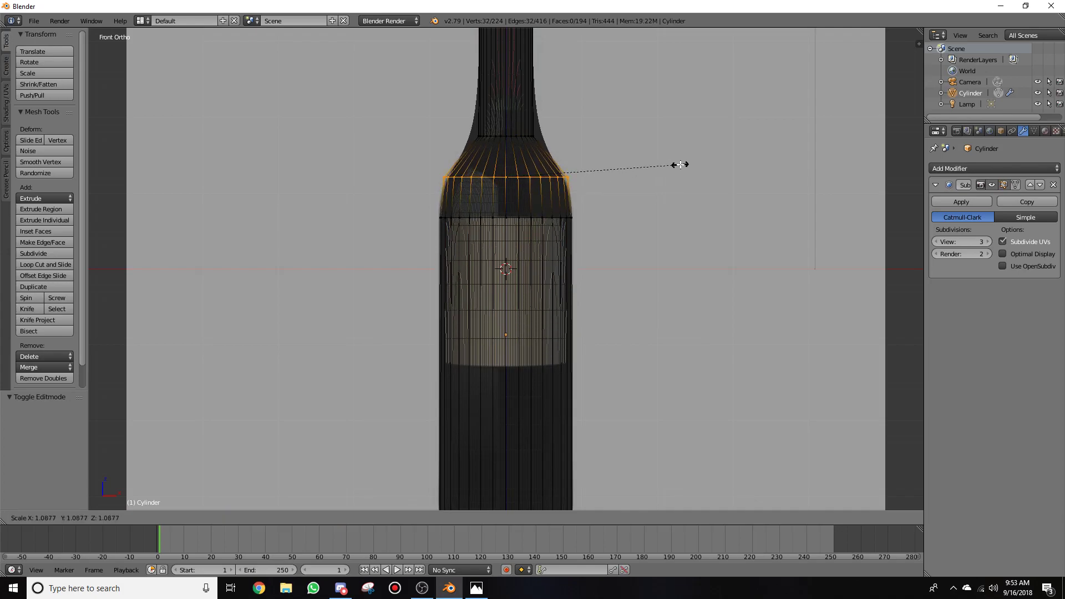
click(682, 165)
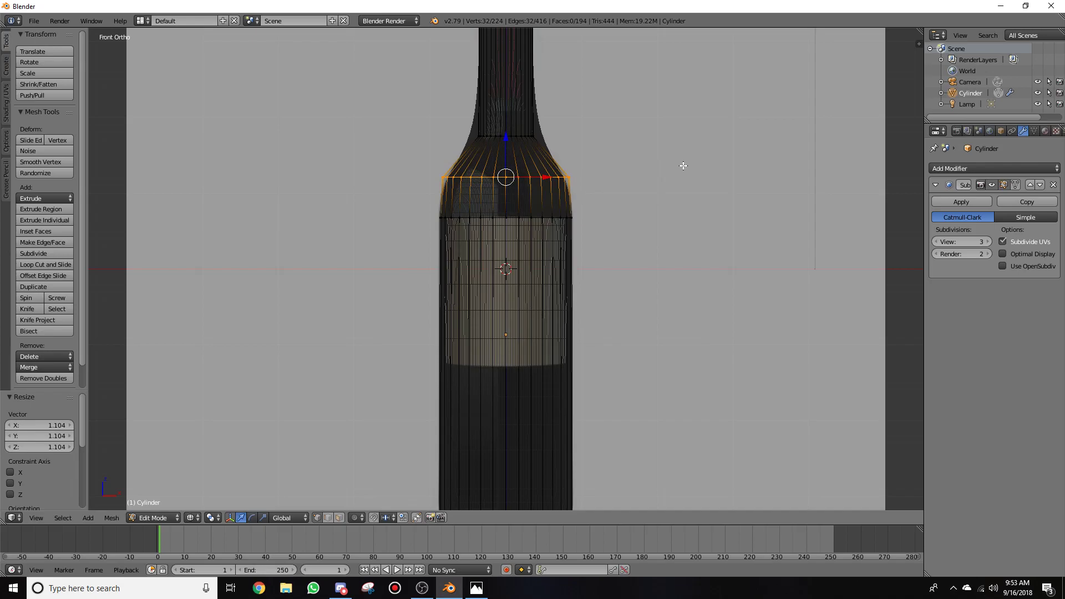
Step: Examine the smoothed bottle with solid shading in Object Mode, comparing its perspective and front orthographic views against the reference
right_click(520, 135)
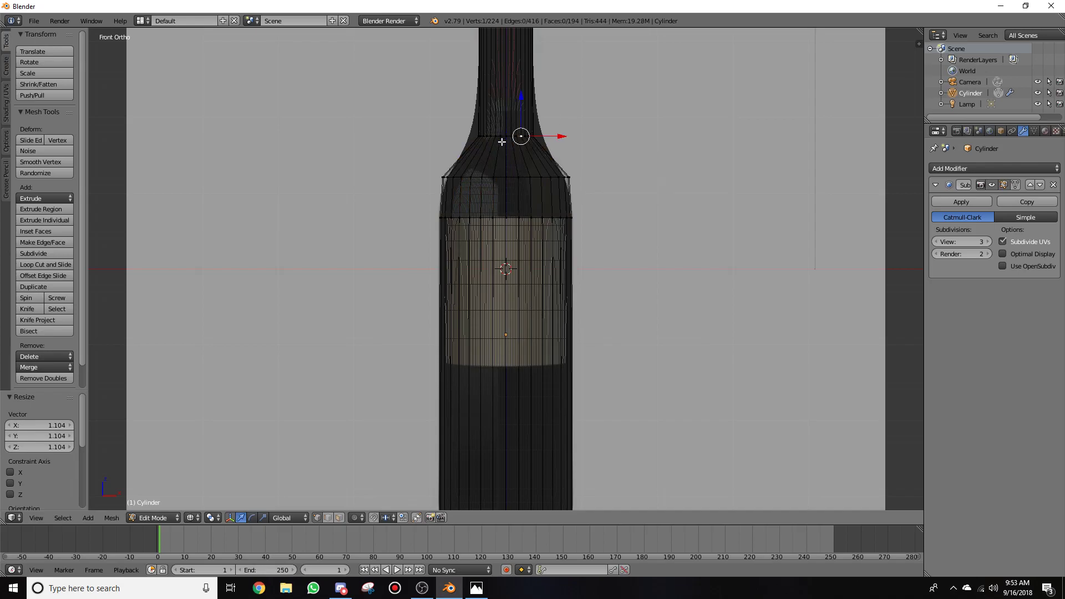
scroll(595, 115, down, 3)
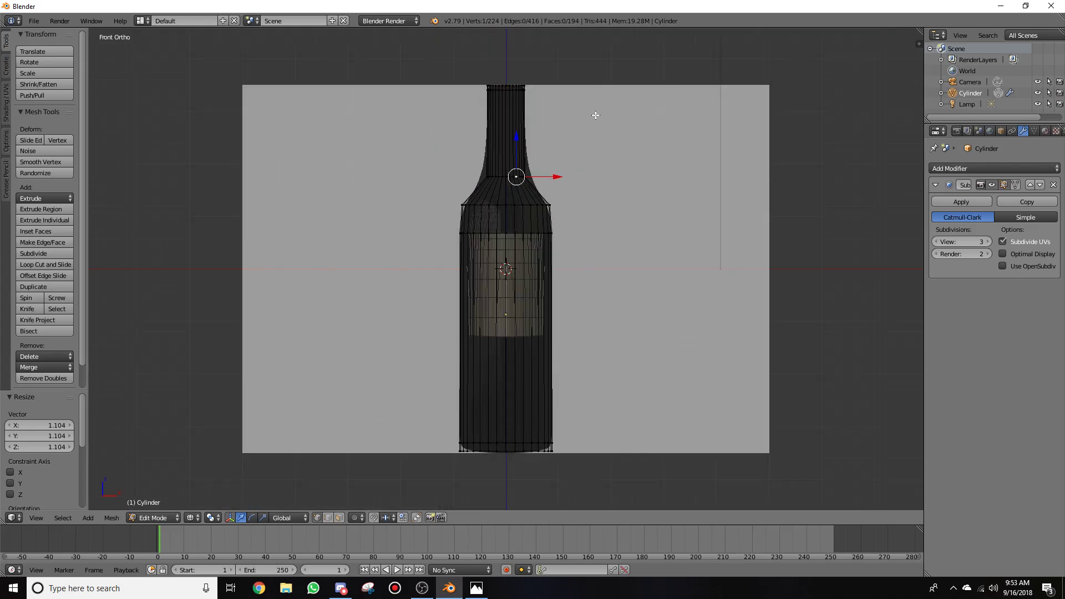
middle_drag(596, 115, 561, 161)
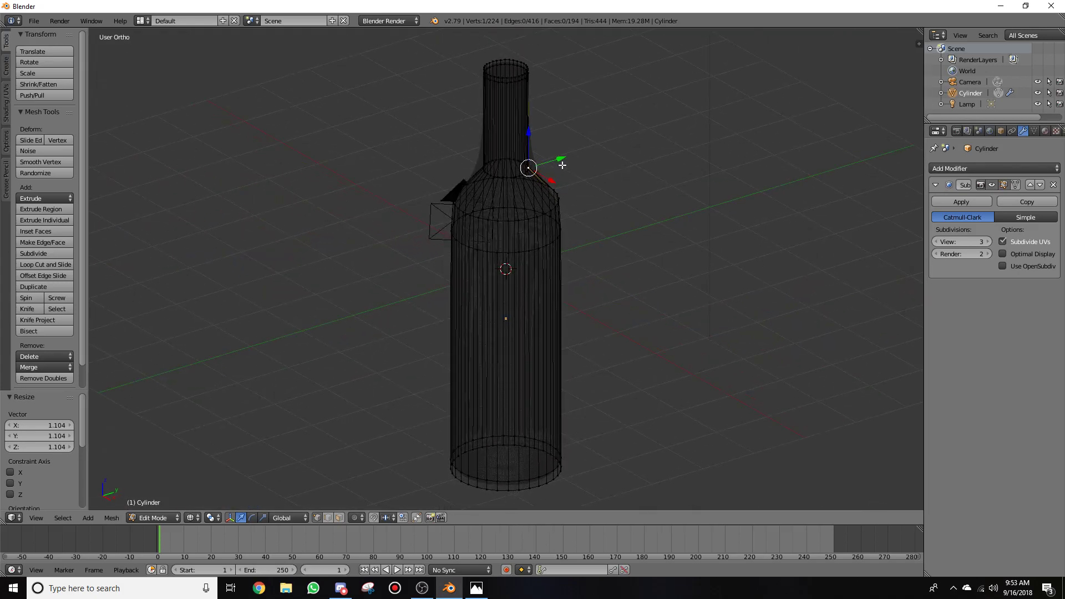
key(Tab)
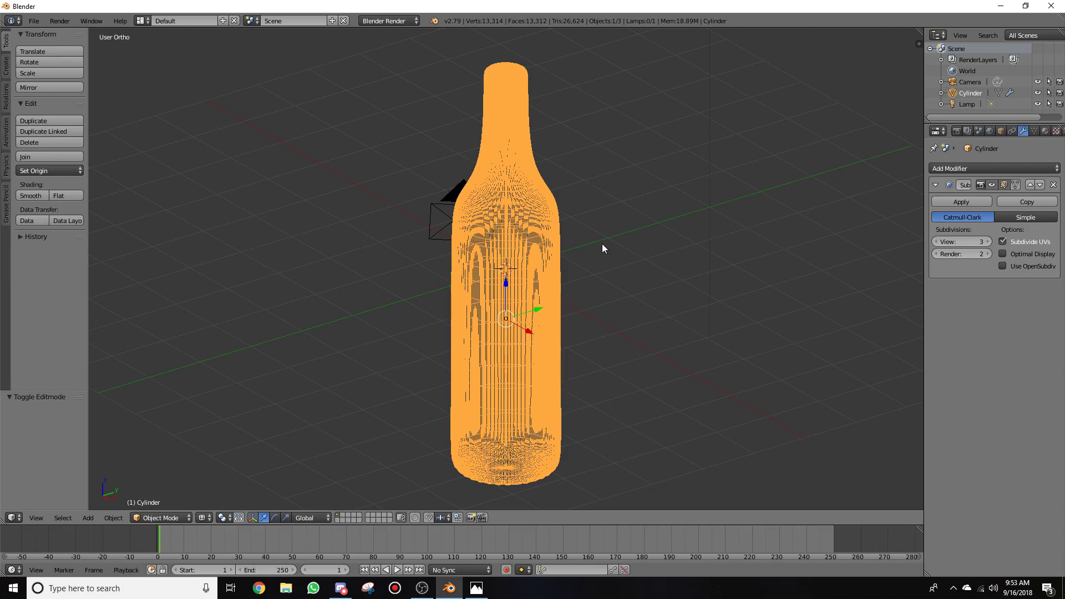
key(z)
mouse_move(602, 244)
middle_down()
mouse_move(617, 225)
mouse_move(682, 210)
mouse_move(677, 183)
mouse_move(660, 220)
mouse_move(642, 214)
mouse_move(661, 192)
mouse_move(673, 209)
middle_up()
scroll(681, 218, down, 1)
key(KP_5)
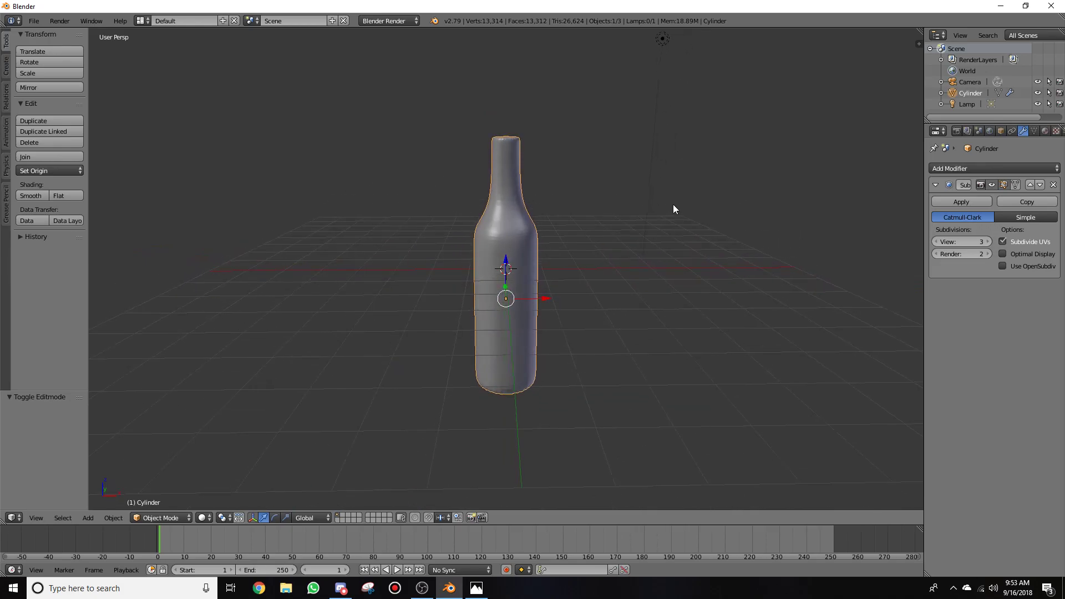
key(KP_1)
key(KP_5)
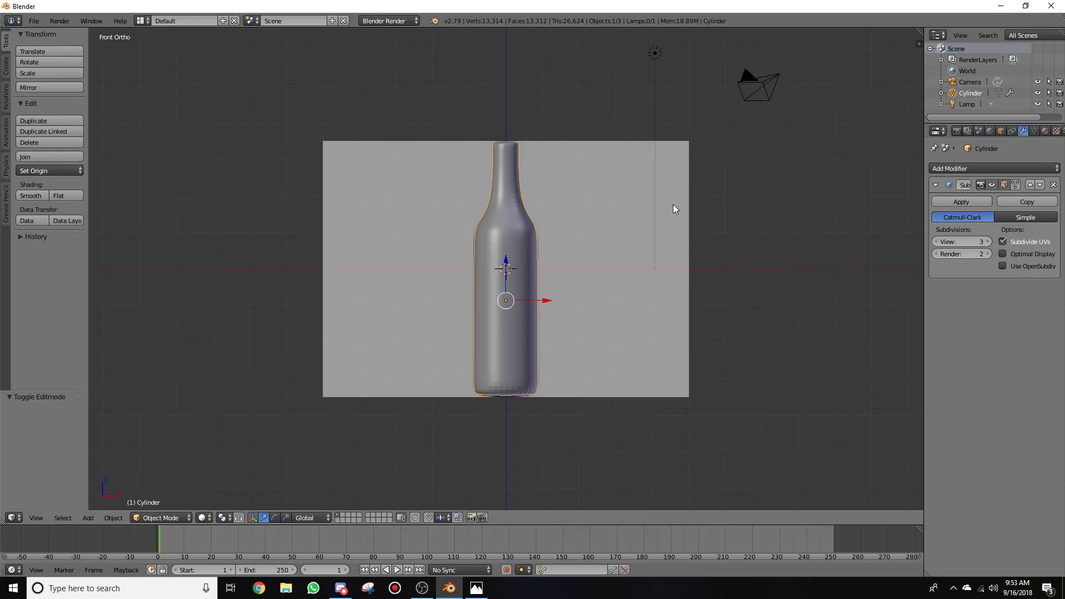
scroll(593, 306, up, 4)
scroll(593, 306, down, 1)
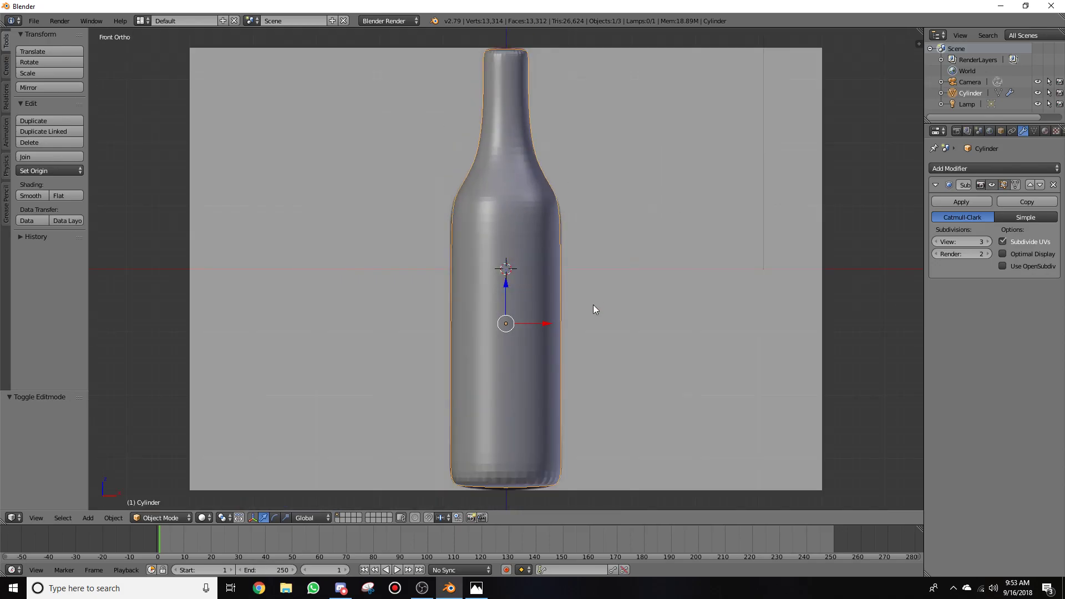
Step: Add a mesh cylinder with 32 vertices, radius 1 and depth 2, and move it 2.1 along X beside the bottle
key(shift+a)
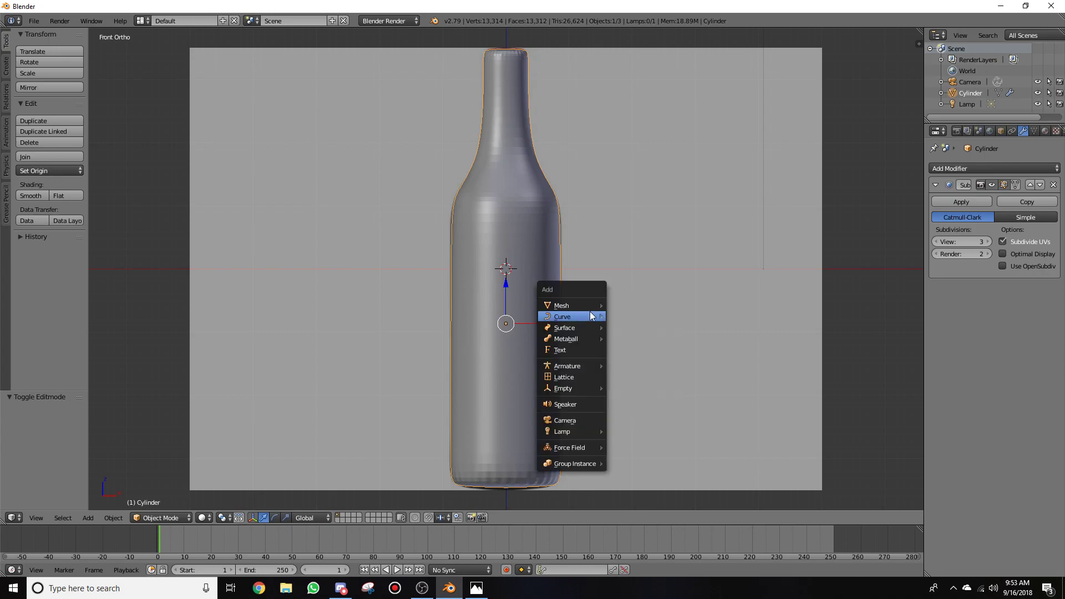
mouse_move(585, 304)
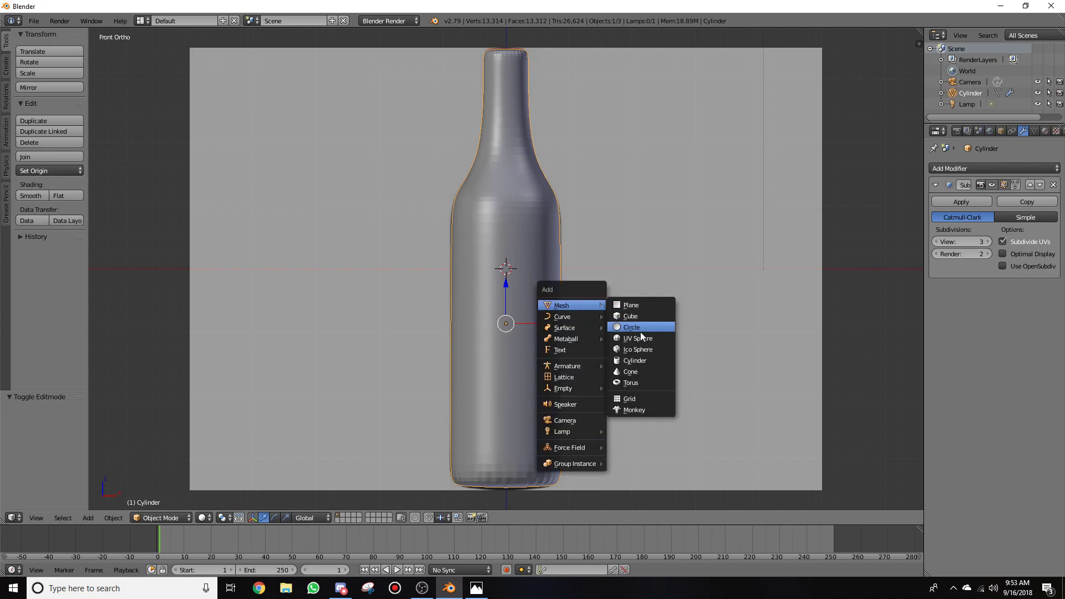
click(636, 362)
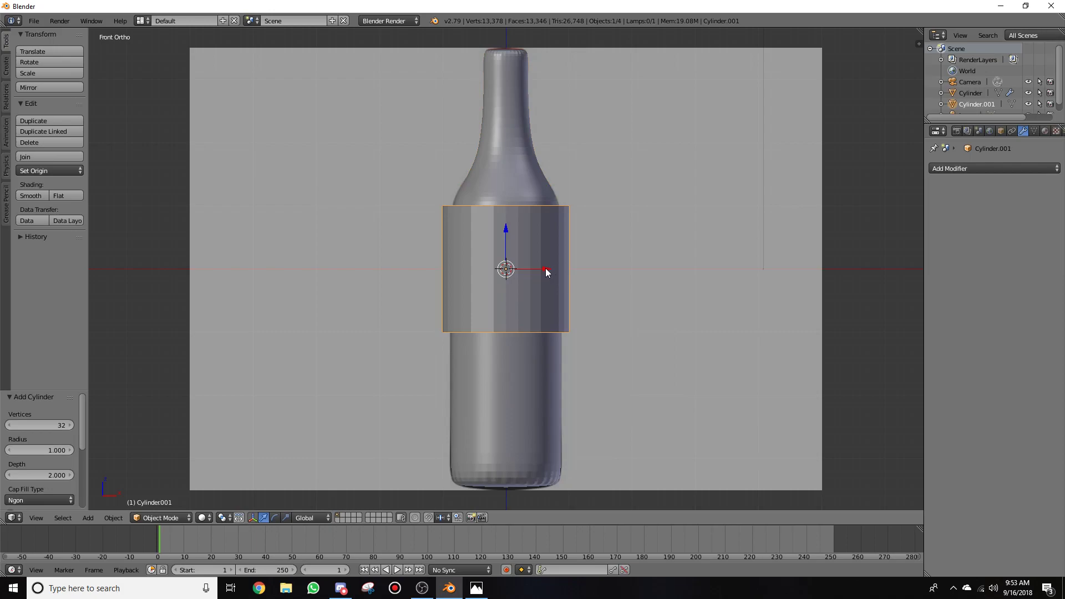
drag(546, 270, 681, 270)
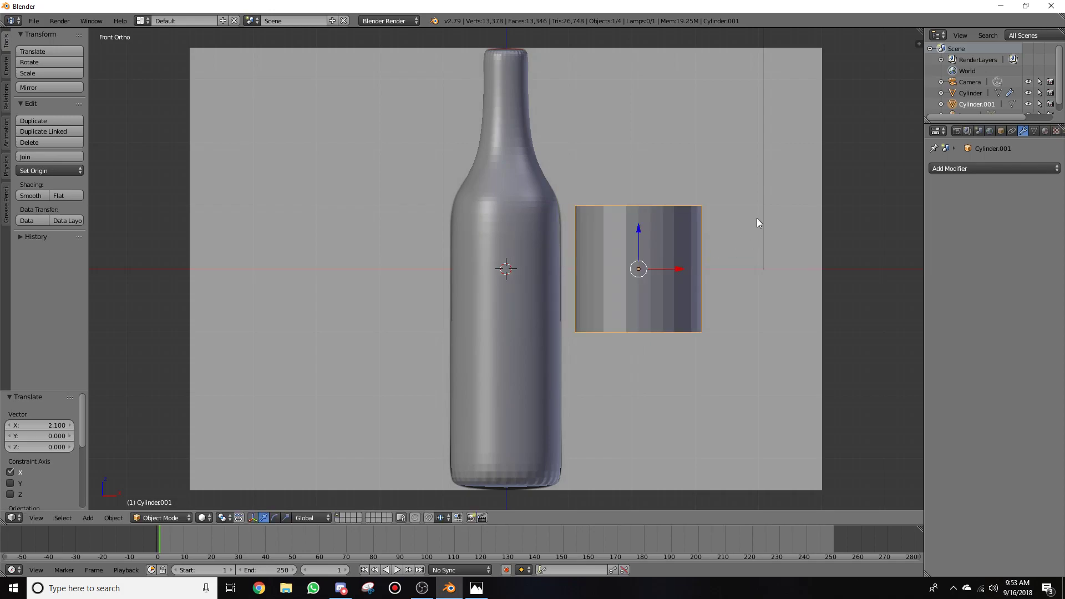
Step: Delete the top and bottom cap faces of the cylinder beside the bottle to leave an open tube
middle_drag(757, 217, 742, 269)
scroll(742, 270, up, 2)
key(Tab)
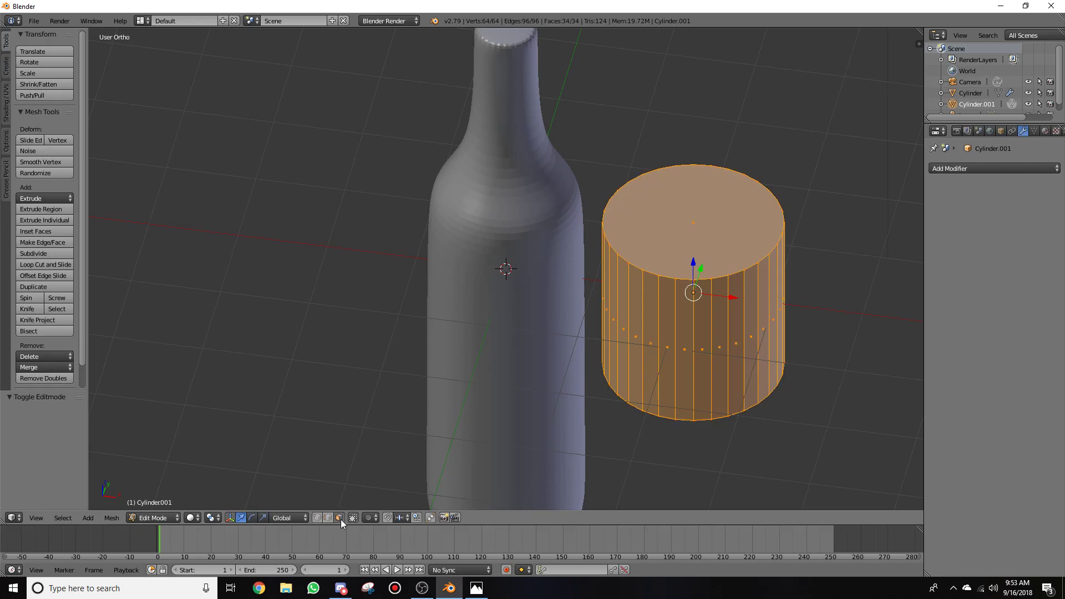
right_click(702, 233)
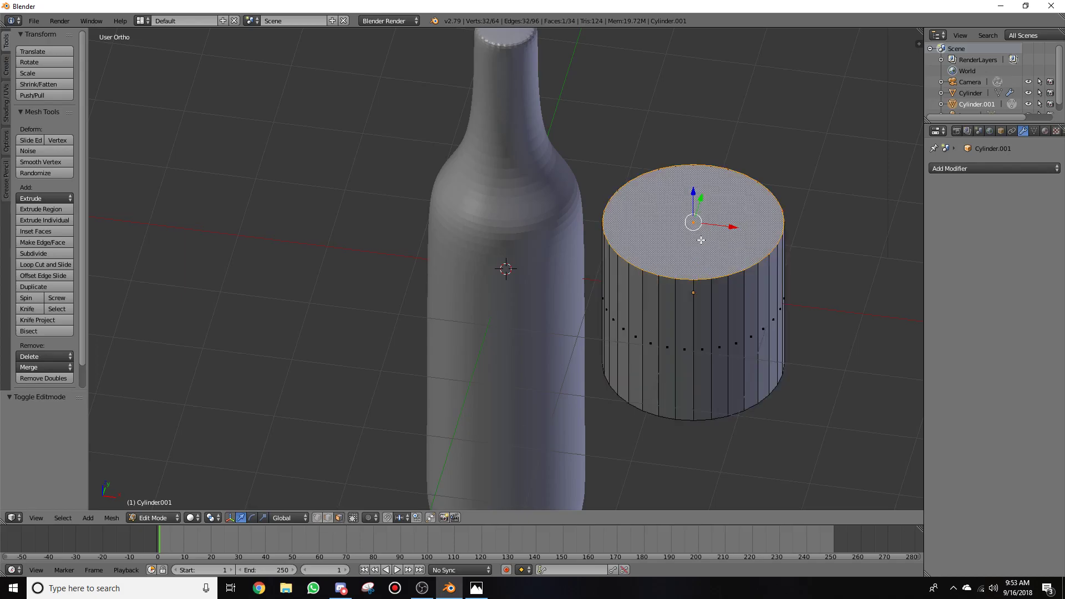
key(x)
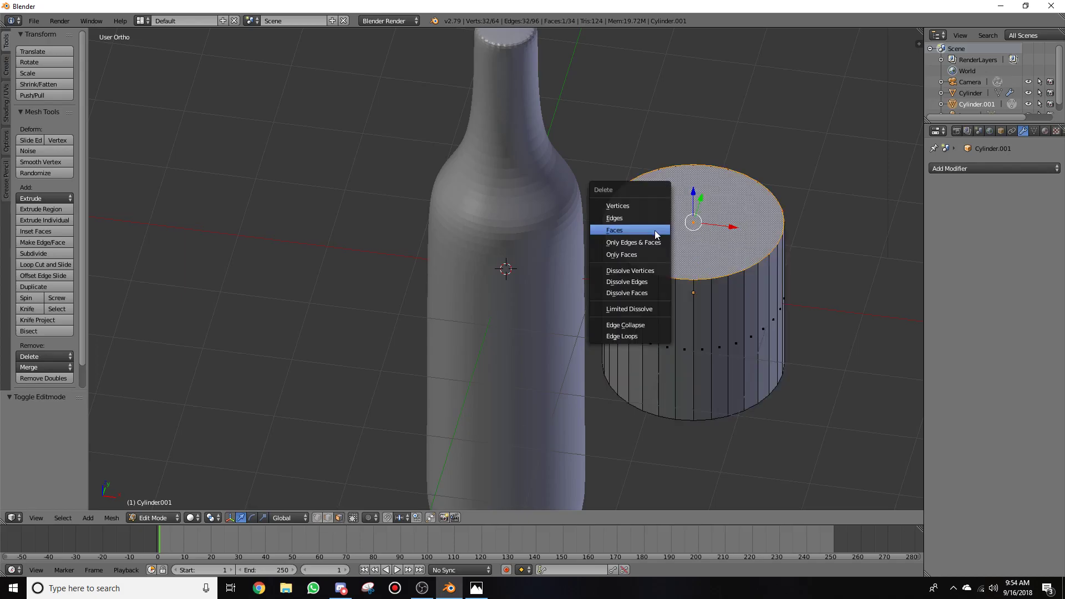
click(608, 232)
middle_drag(690, 392, 692, 265)
right_click(693, 265)
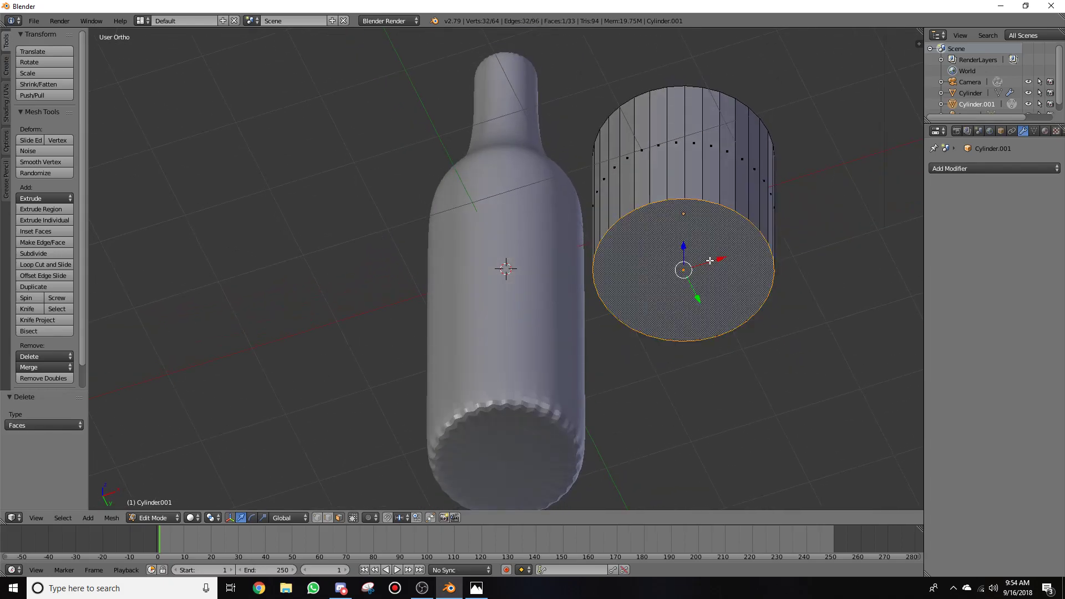
key(x)
click(709, 265)
middle_drag(727, 244, 741, 351)
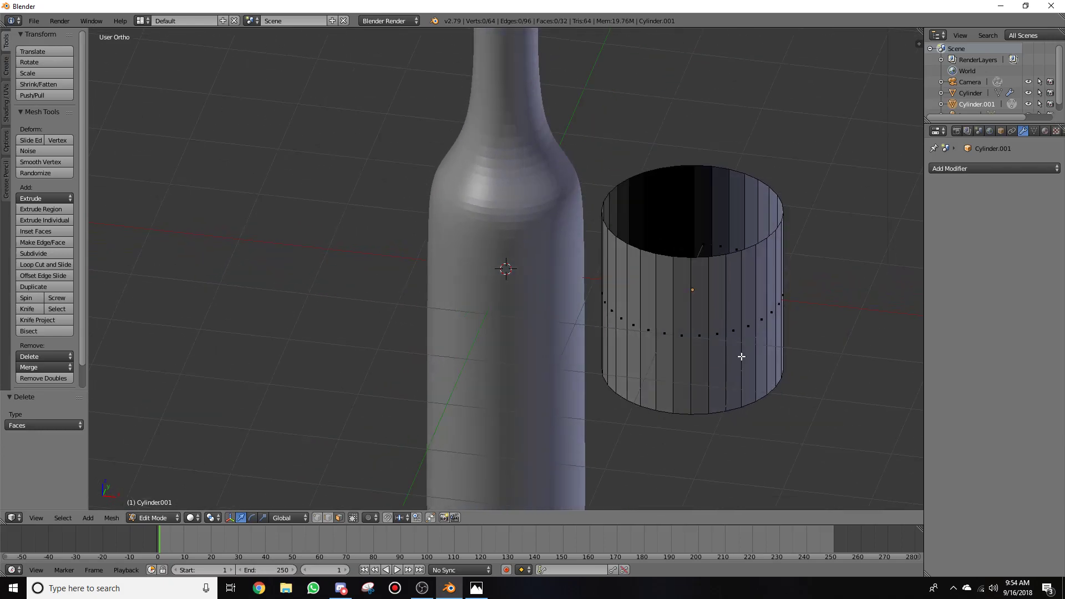
key(Tab)
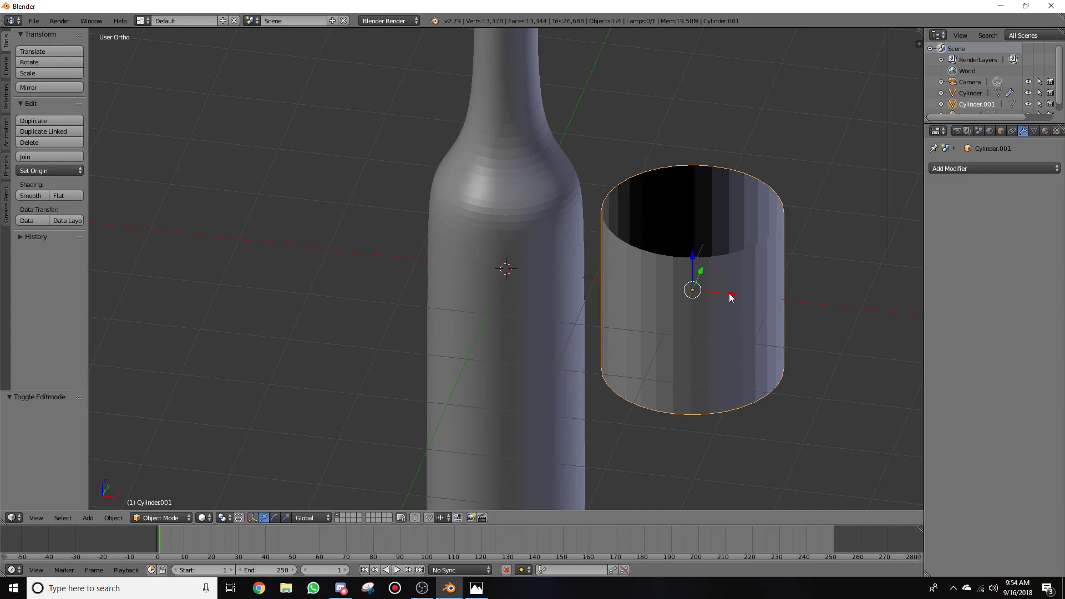
Step: Try to move the open tube back along X around the bottle, and delete the off-centre tube
drag(729, 293, 682, 286)
drag(618, 281, 530, 268)
middle_drag(737, 345, 755, 316)
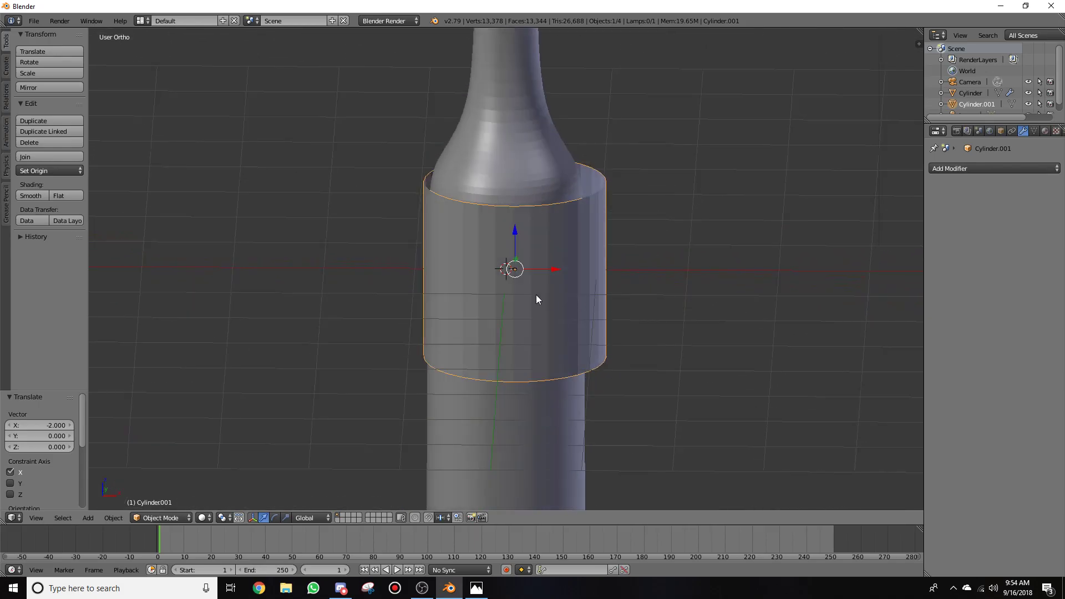
key(x)
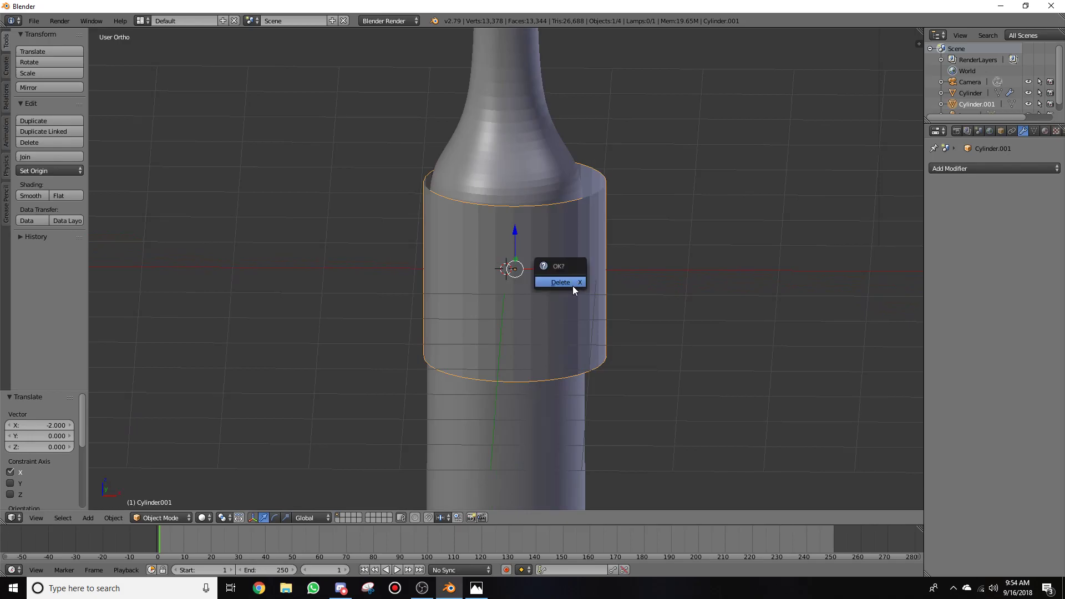
click(573, 286)
Step: Add a new mesh cylinder with 32 vertices, radius 1 and depth 2, and move it along X beside the bottle
scroll(572, 302, down, 1)
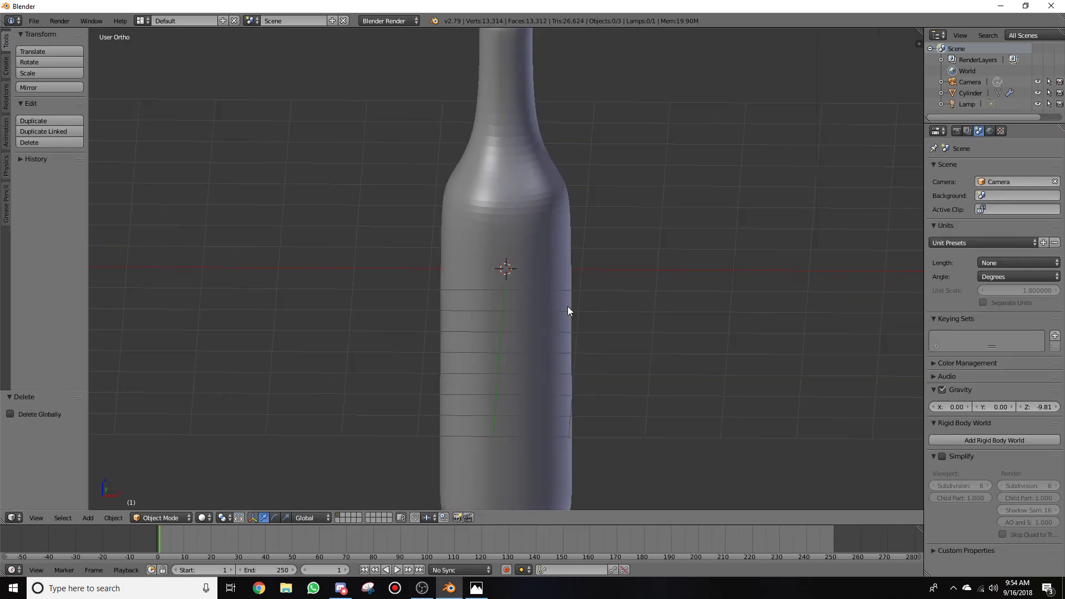
key(shift+a)
mouse_move(566, 269)
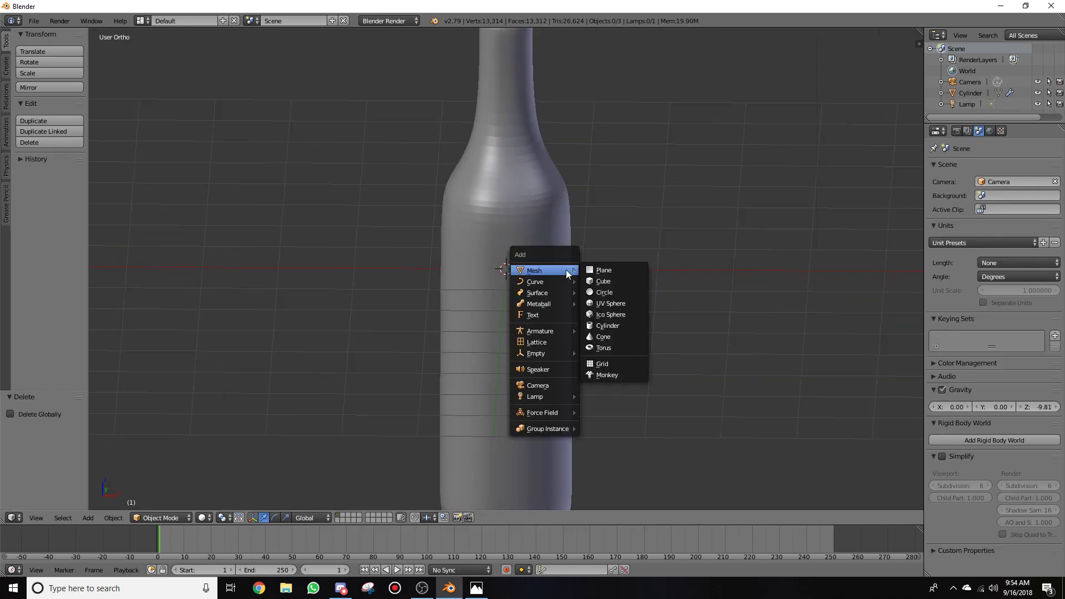
click(610, 324)
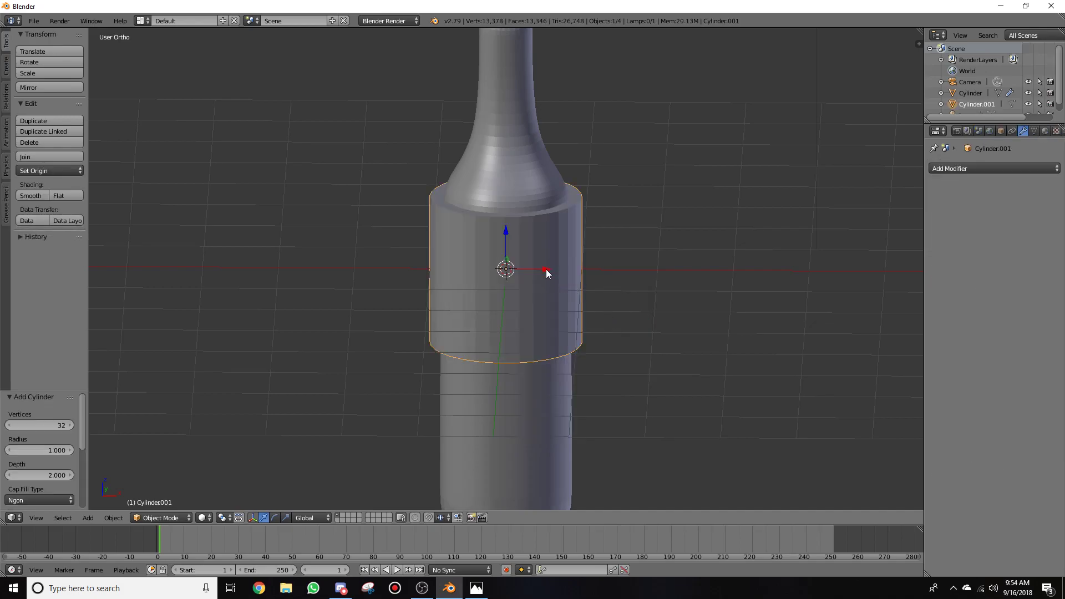
drag(546, 272, 682, 270)
Step: In Edit Mode, delete the new cylinder's top and bottom cap faces, and return to Object Mode
middle_drag(768, 271, 731, 295)
key(Tab)
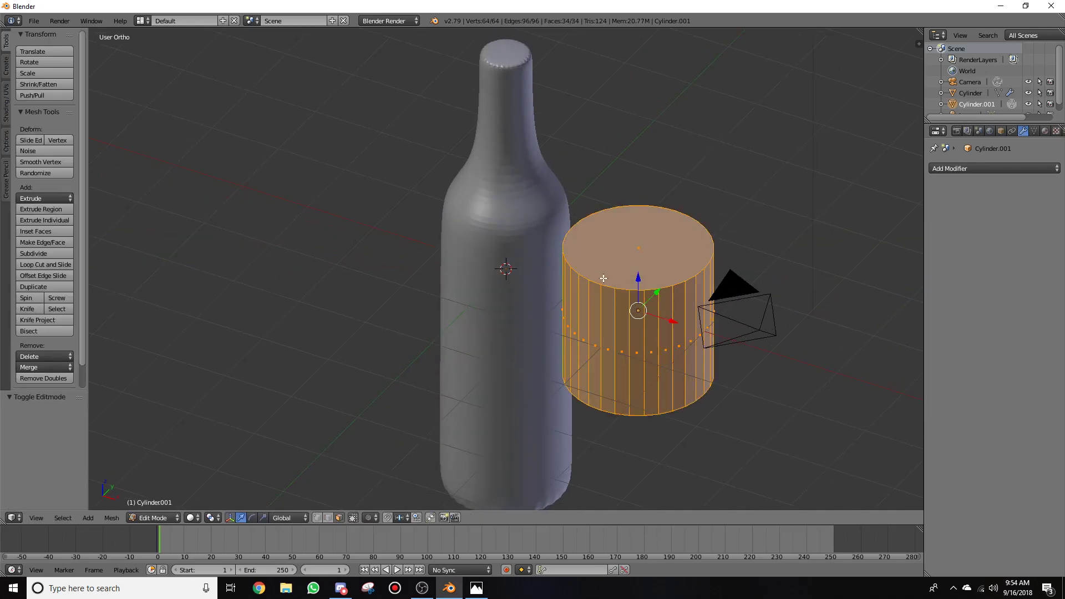
right_click(618, 259)
key(x)
click(618, 259)
middle_drag(618, 259, 654, 252)
right_click(653, 253)
key(x)
click(653, 252)
middle_drag(753, 218, 781, 316)
key(Tab)
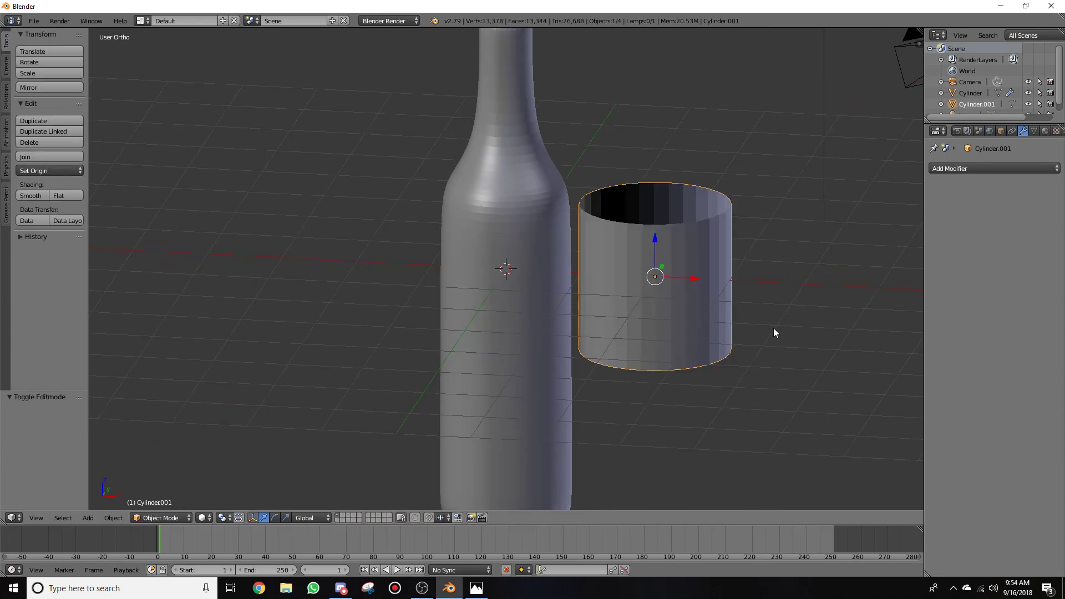
Step: Move the open cylinder back along X to centre it around the bottle, and lower it by 1.185 along Z
drag(695, 279, 568, 276)
middle_drag(568, 276, 479, 241)
drag(506, 239, 503, 328)
middle_drag(625, 345, 602, 327)
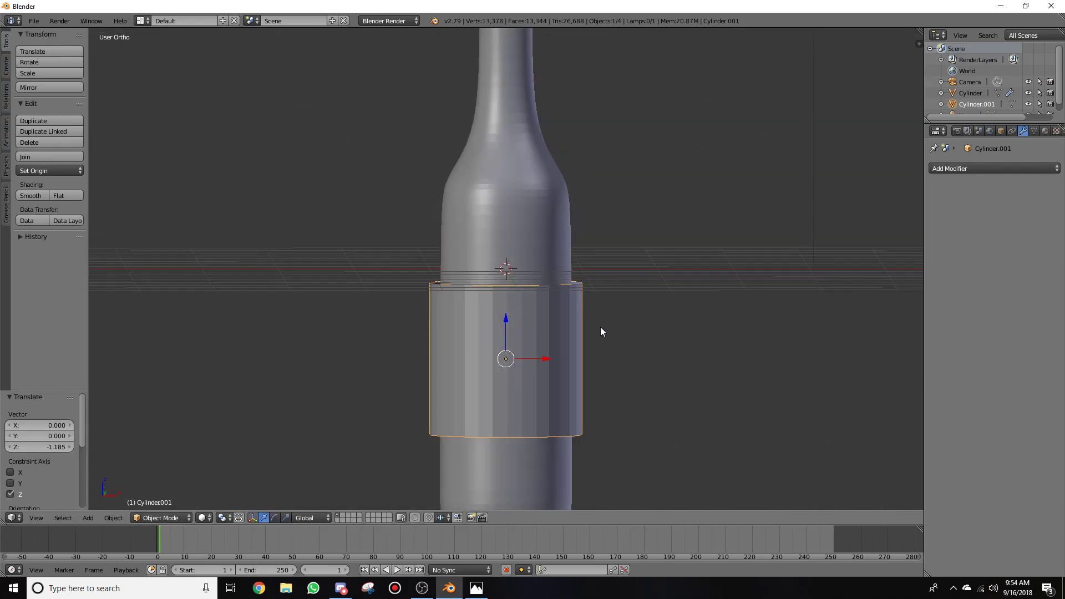
Step: In front view, raise the open cylinder by 0.123 along Z and scale it by 0.895 to near the bottle's width
key(KP_1)
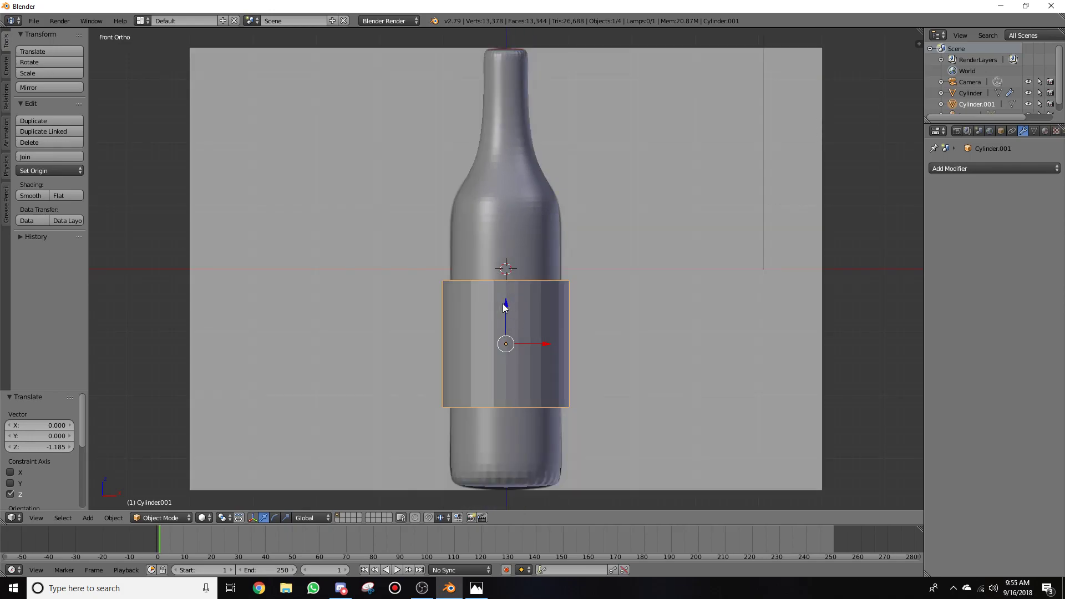
drag(507, 305, 507, 296)
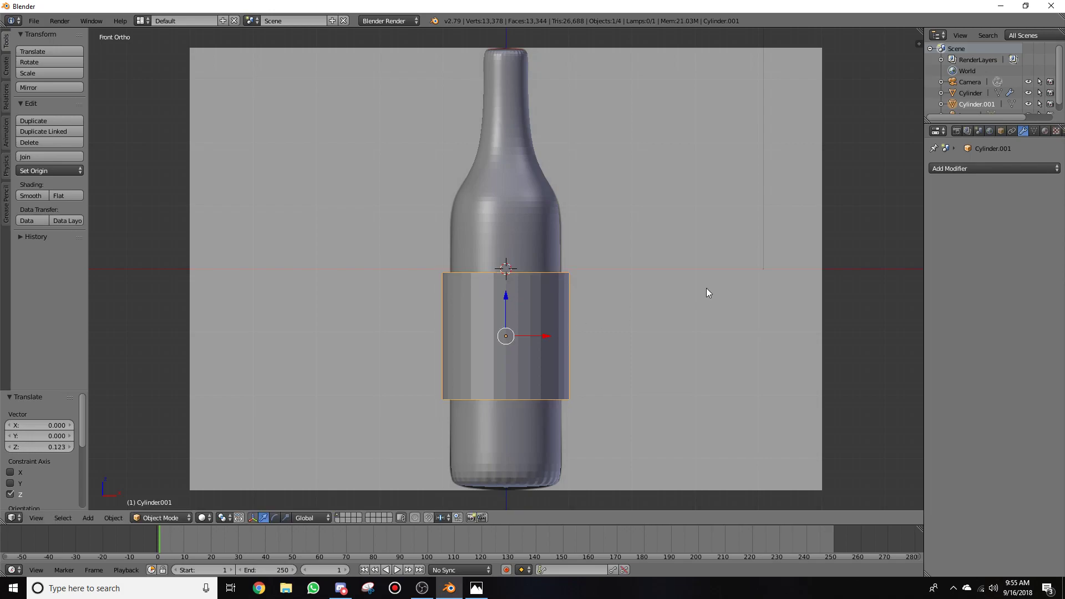
key(s)
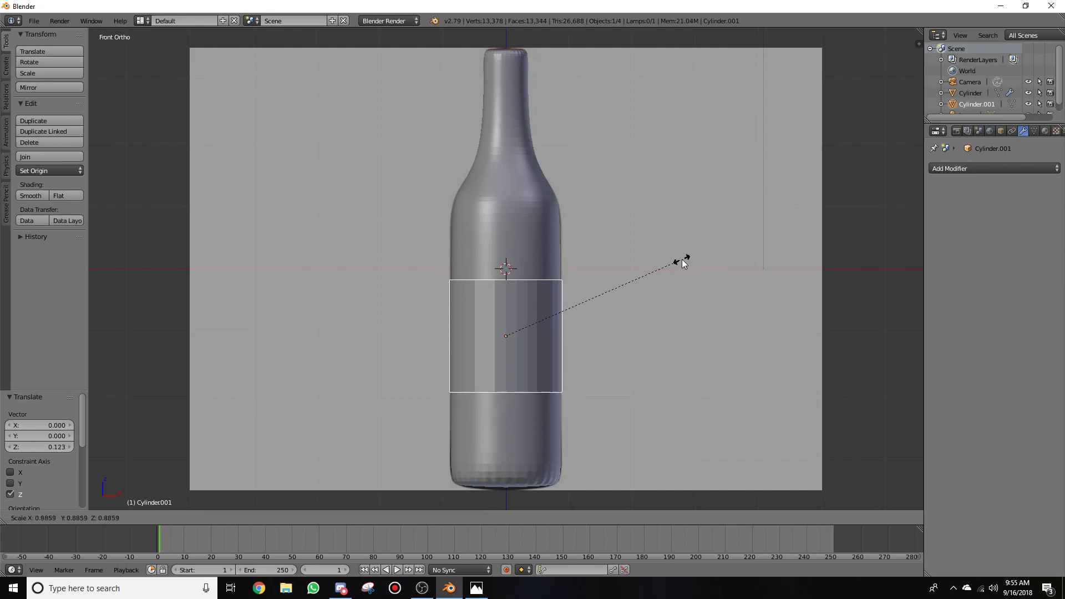
click(686, 263)
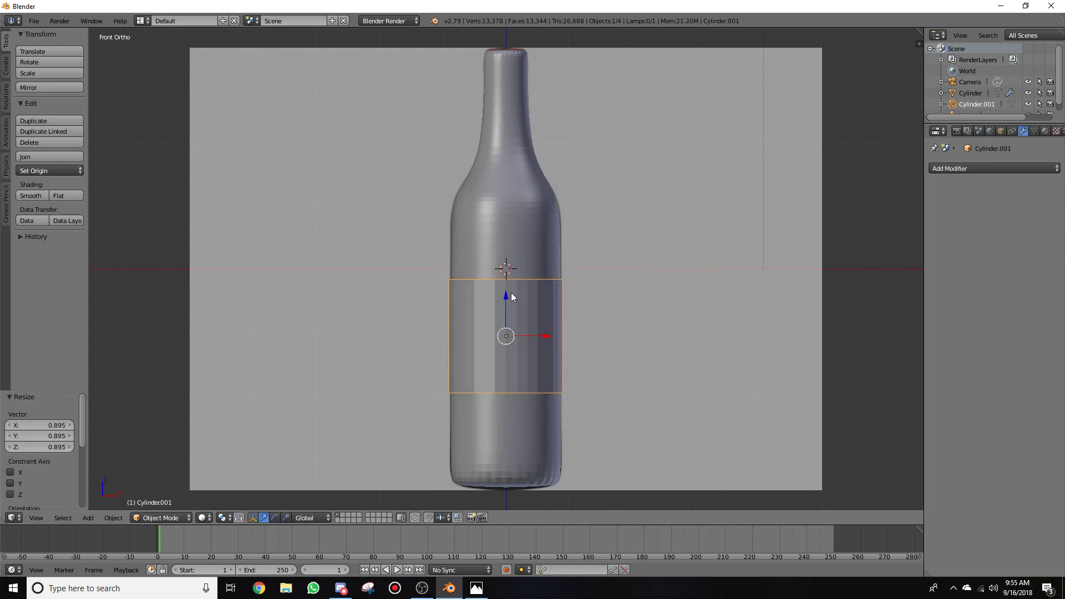
Step: Raise the open cylinder by 0.088 along Z and scale it by 0.975 so it fits tightly around the bottle body
drag(505, 296, 506, 292)
middle_drag(631, 210, 631, 227)
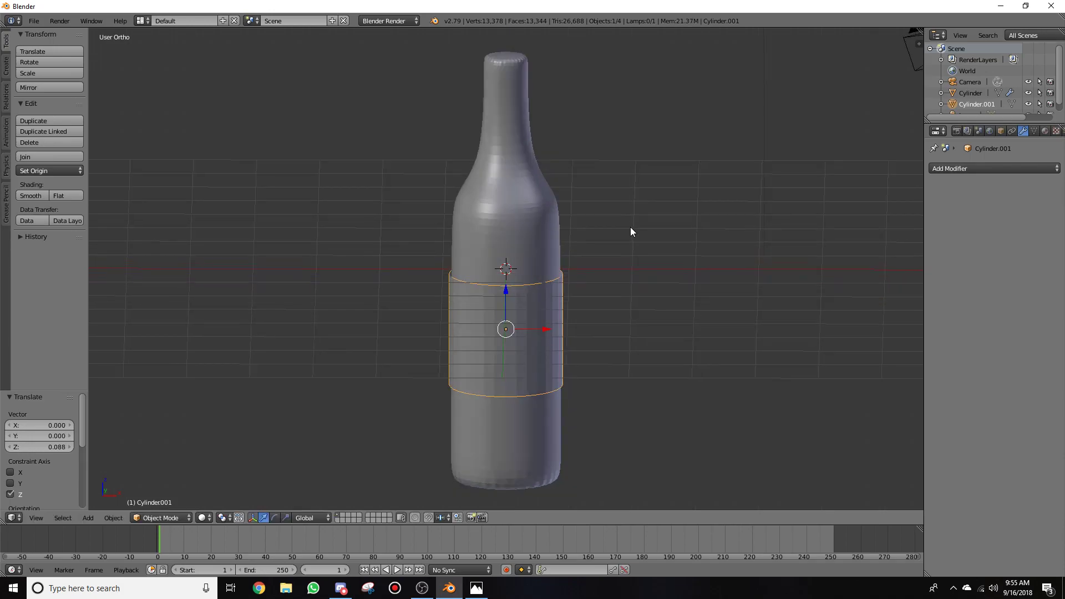
middle_drag(620, 301, 620, 295)
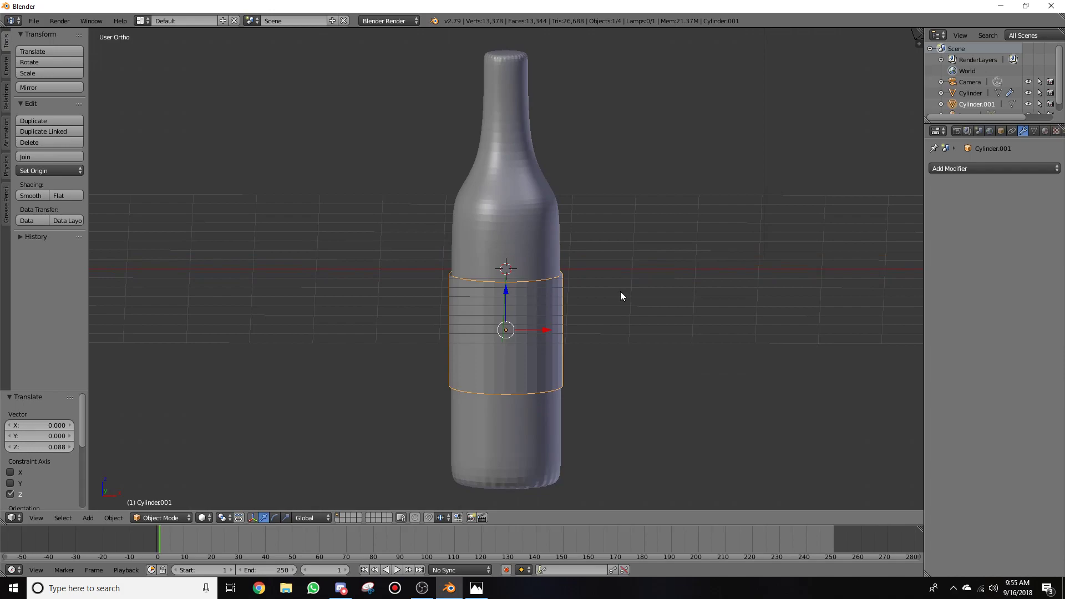
key(KP_1)
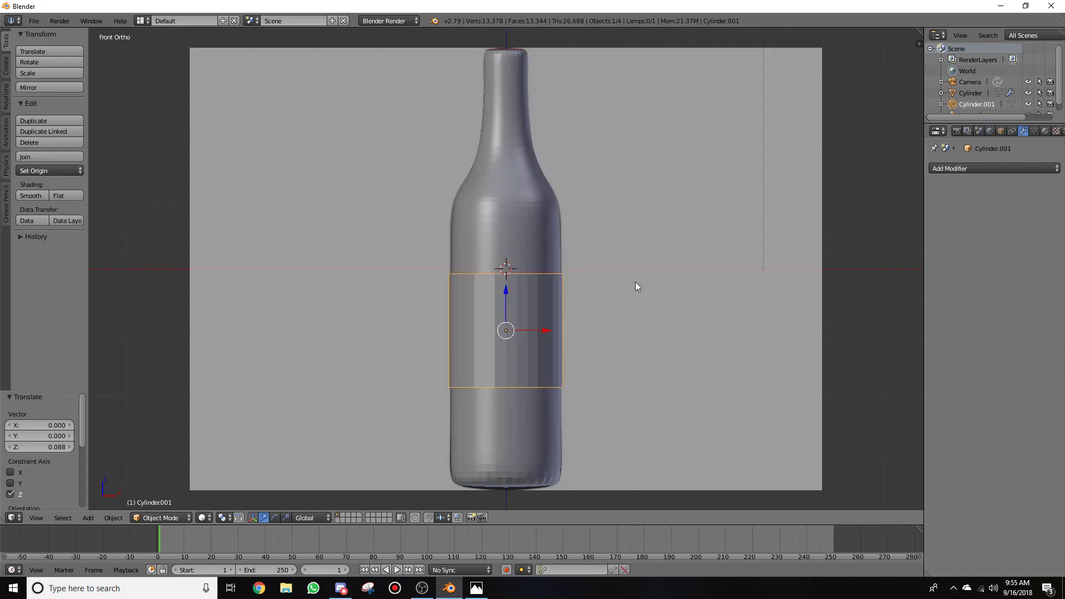
key(s)
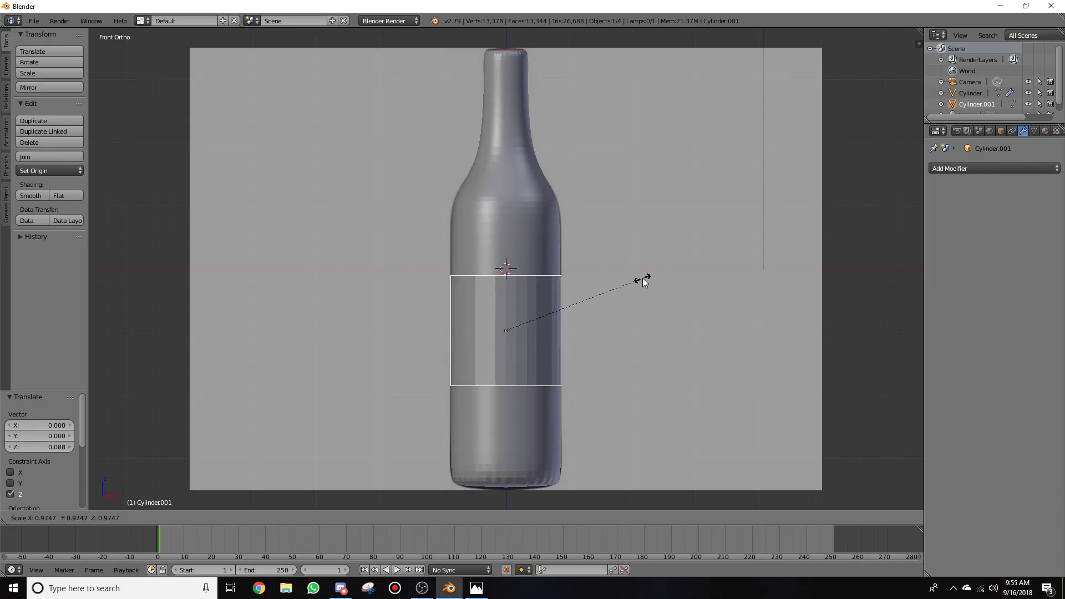
click(645, 282)
mouse_move(649, 279)
middle_down()
mouse_move(607, 311)
mouse_move(479, 300)
mouse_move(451, 346)
mouse_move(618, 311)
mouse_move(649, 289)
middle_up()
key(KP_1)
Step: Add a cylinder mesh and raise it by about 2.493 along Z to the bottle's neck
key(shift+a)
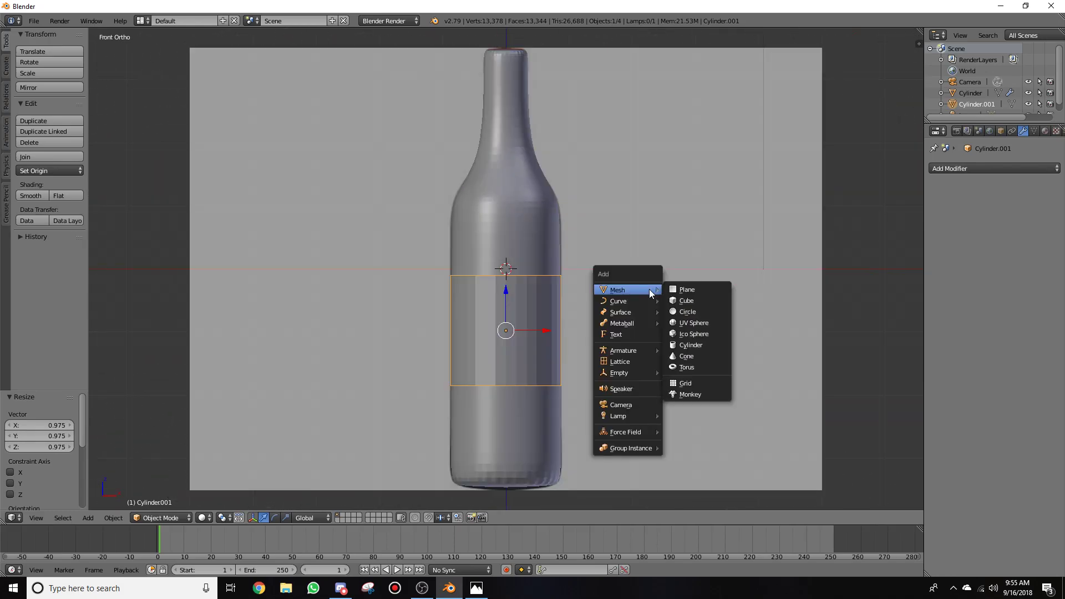
click(703, 352)
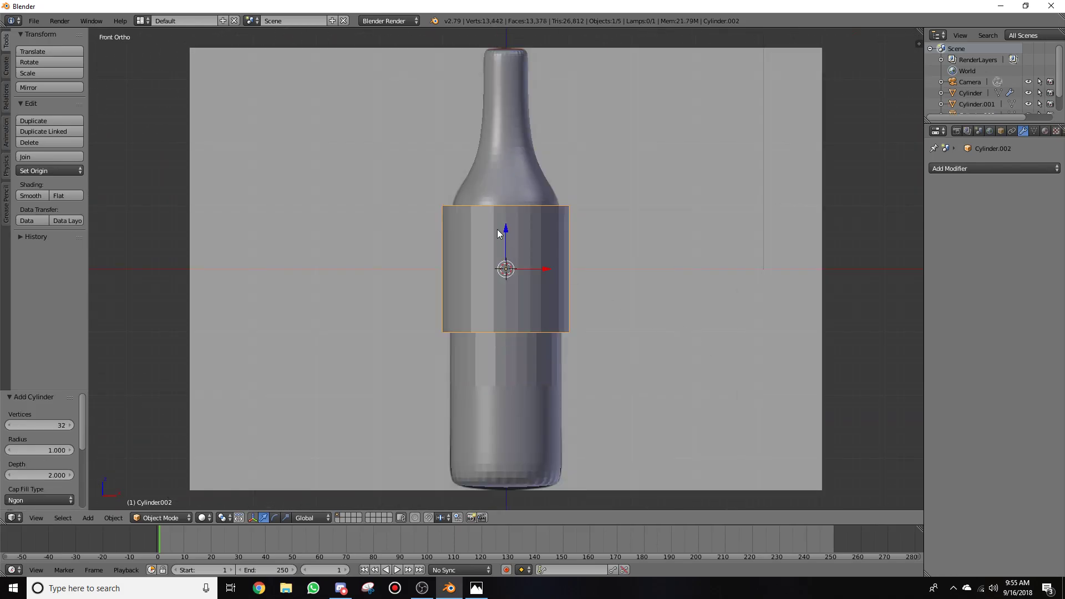
drag(505, 230, 528, 72)
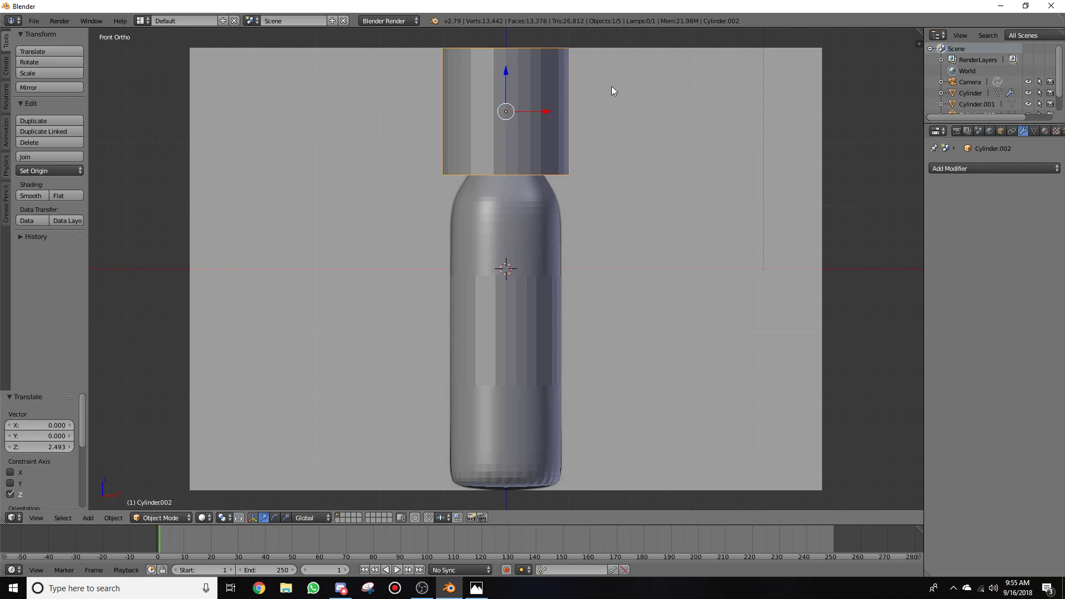
Step: Scale the new cylinder by about 0.365 to the neck's width and raise it by about 0.632 along Z
key(s)
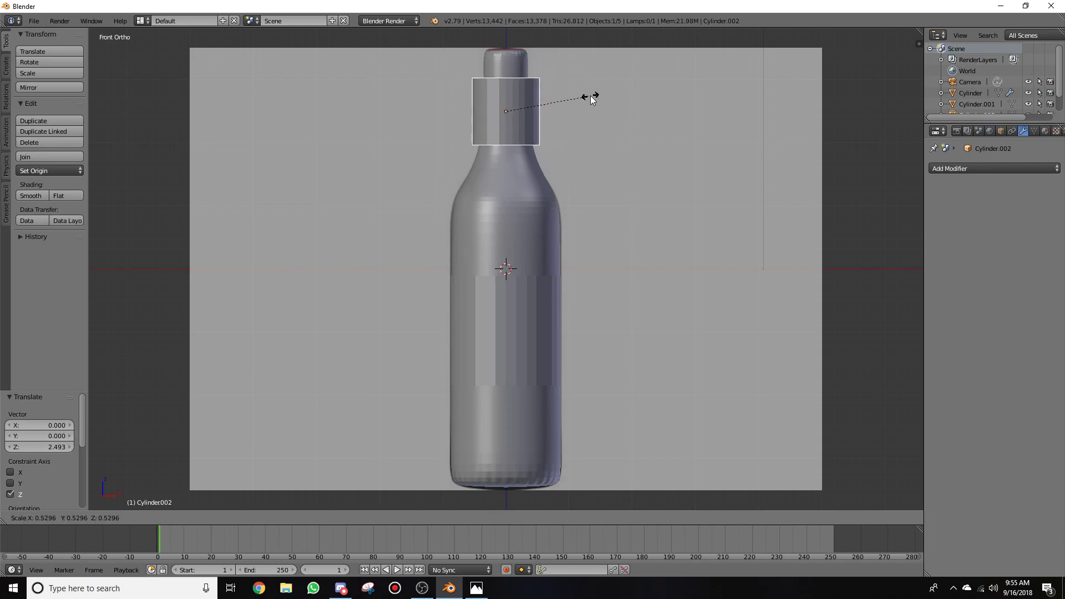
drag(575, 97, 569, 97)
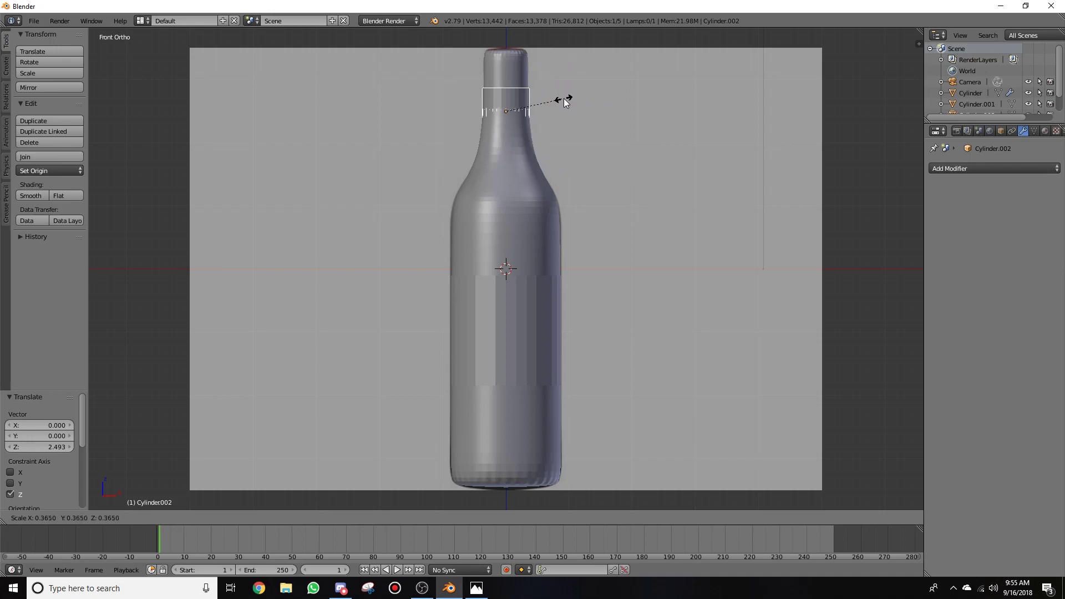
click(563, 98)
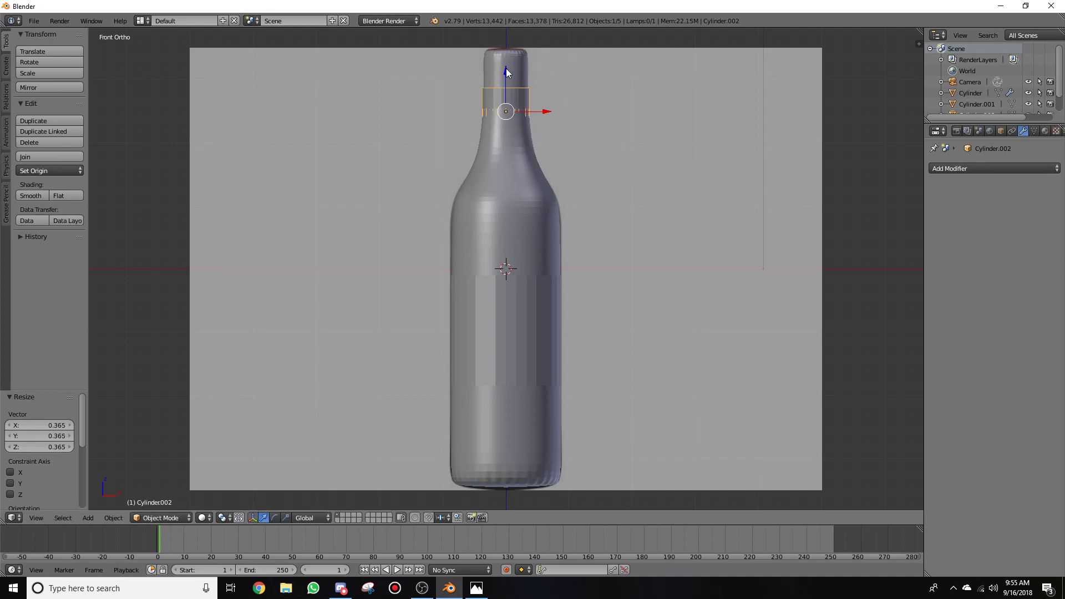
drag(505, 75, 506, 35)
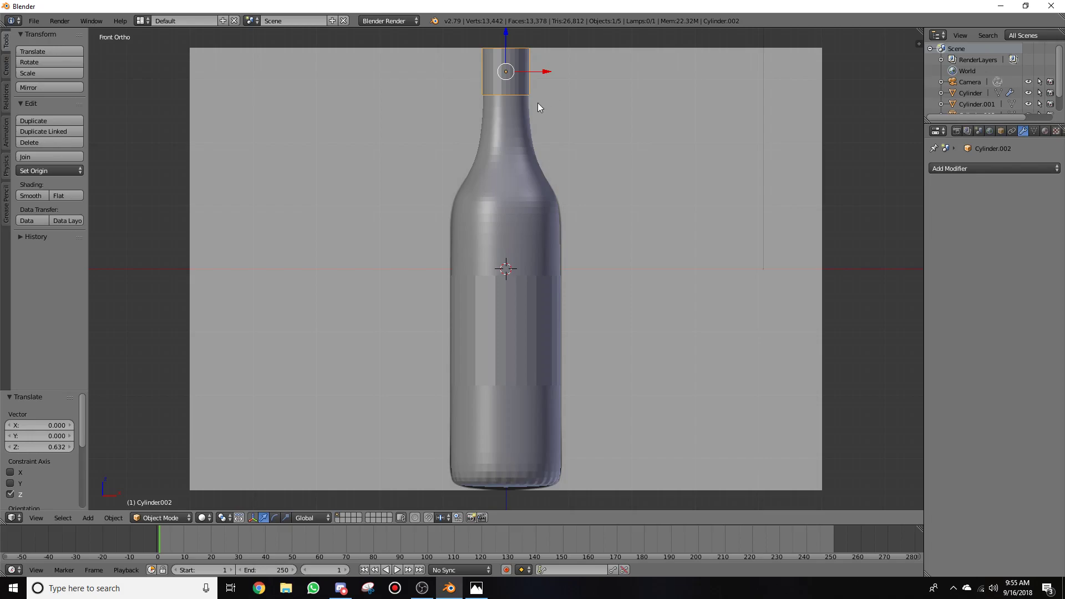
Step: Stretch the neck cylinder by about 1.357 along Z and lower it by about 0.097 so it covers the bottle's neck
key(Tab)
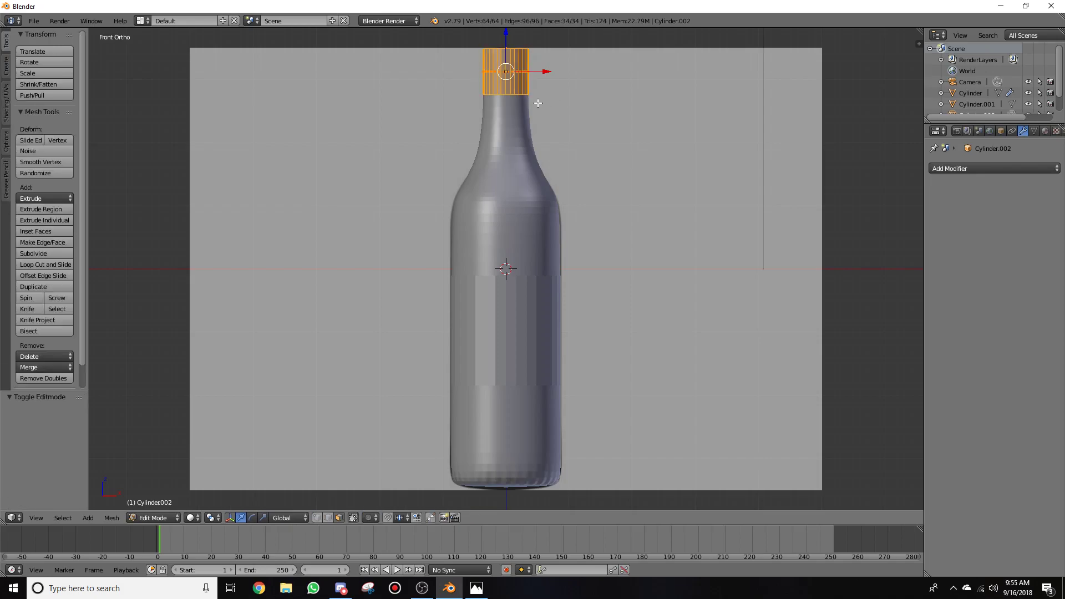
key(Tab)
scroll(540, 101, down, 1)
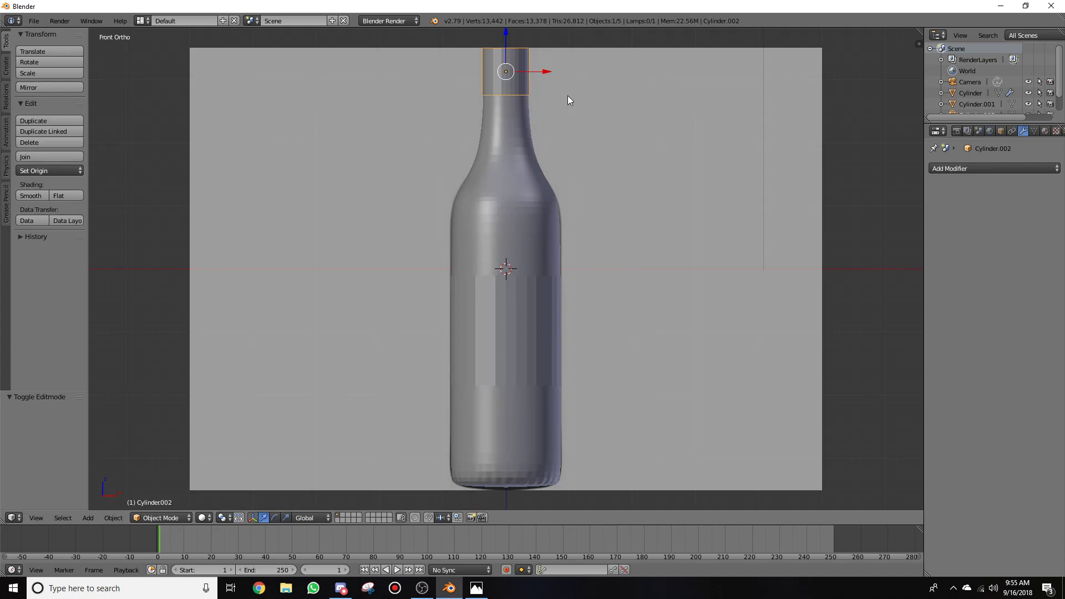
key(s)
key(z)
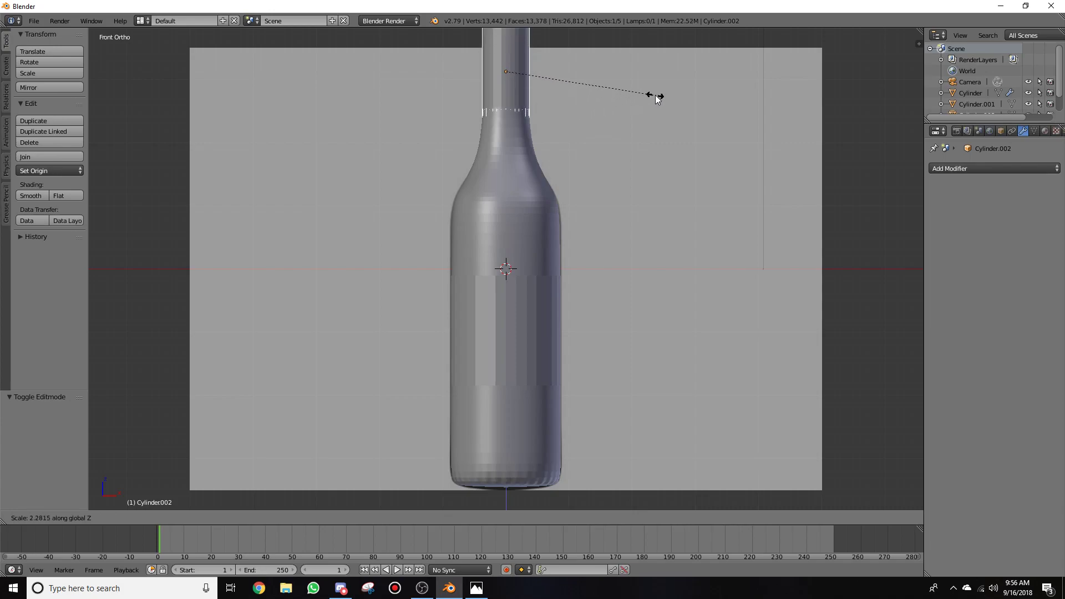
click(593, 95)
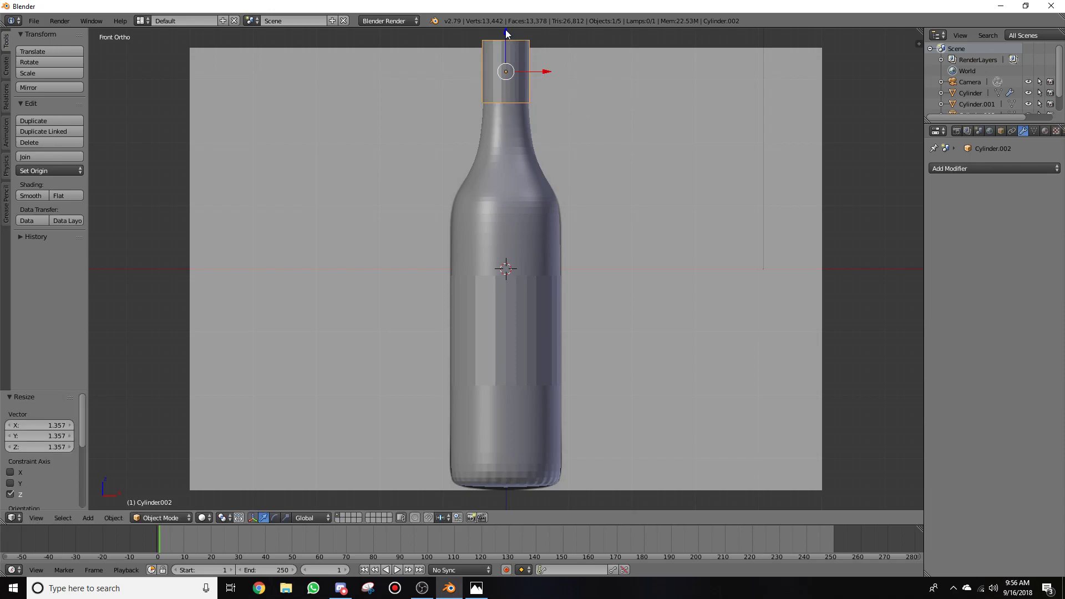
key(g)
key(z)
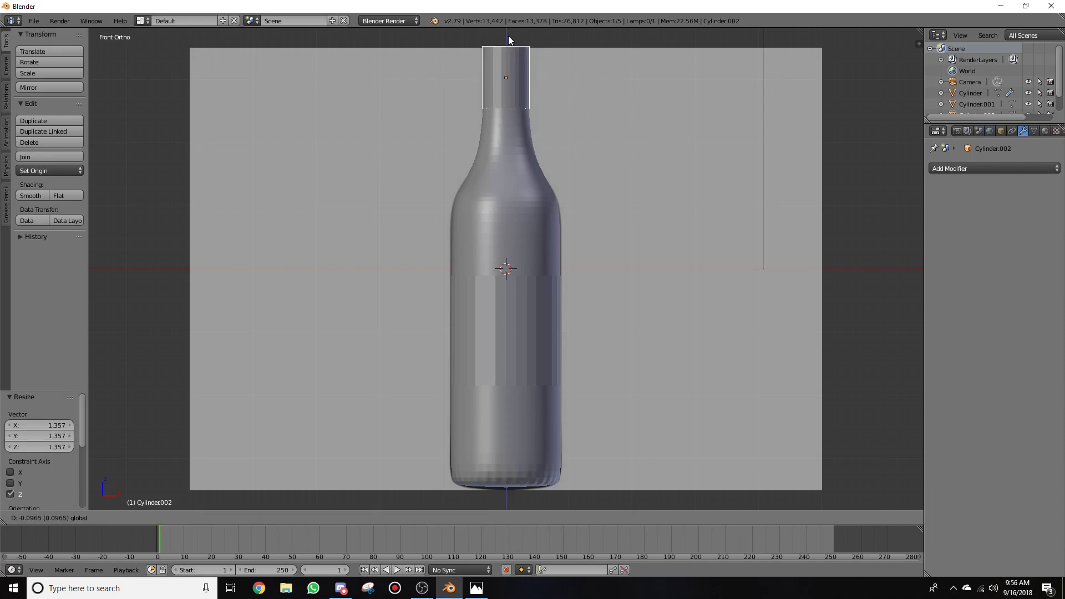
click(508, 36)
Step: Switch to perspective, centre on the neck cylinder and examine from several sides how it fits around the neck
middle_drag(587, 121, 466, 128)
scroll(502, 155, up, 3)
scroll(538, 151, up, 2)
key(KP_5)
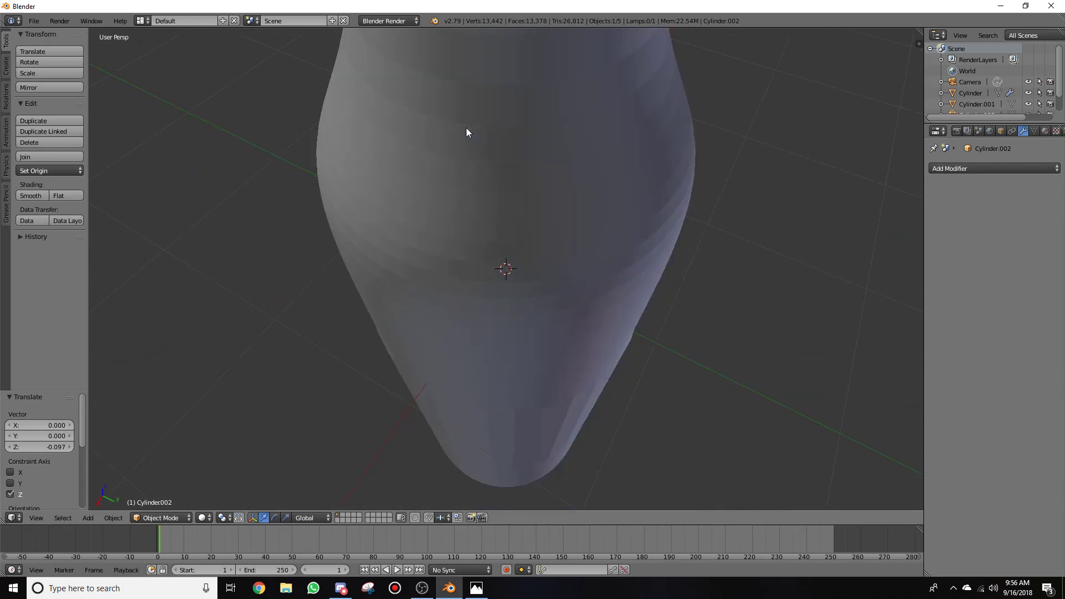
key(KP_Decimal)
scroll(544, 122, down, 3)
middle_drag(565, 222, 545, 155)
middle_drag(504, 398, 551, 401)
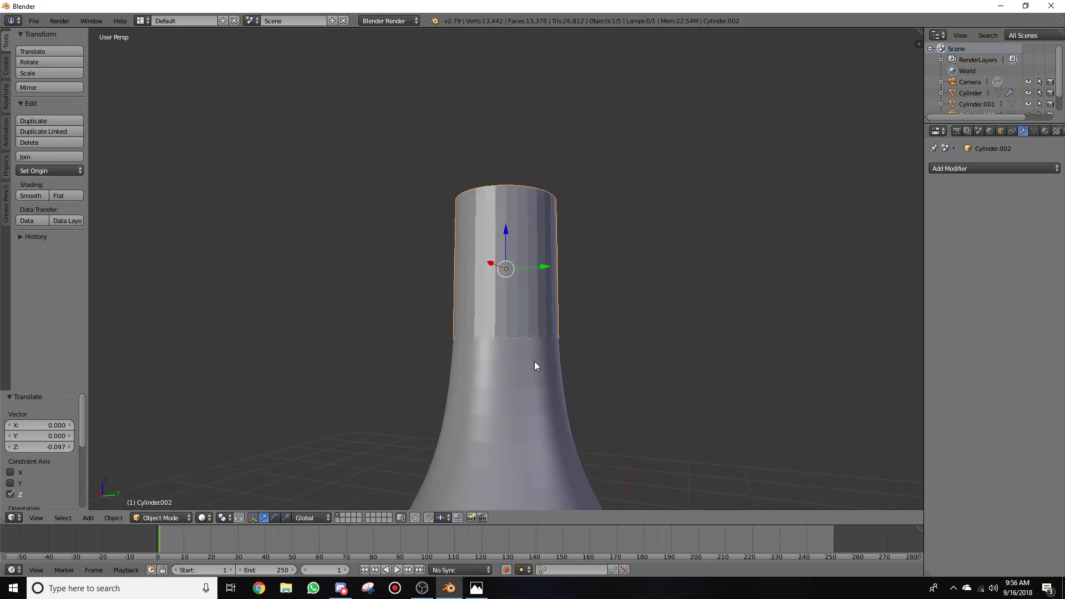
scroll(584, 383, down, 5)
middle_drag(514, 338, 485, 417)
scroll(527, 386, down, 2)
scroll(529, 352, up, 4)
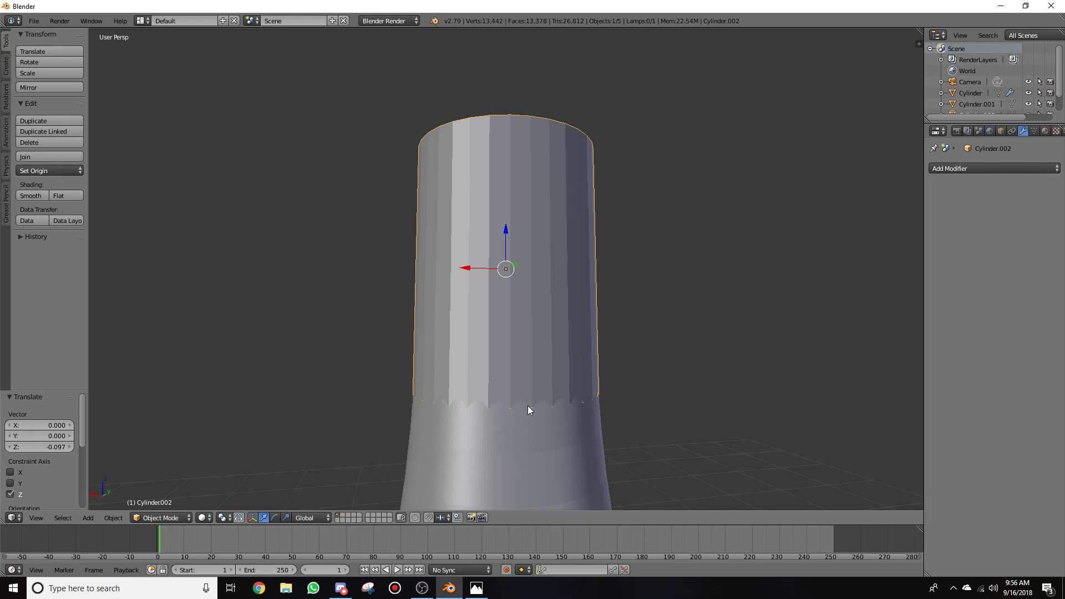
scroll(625, 385, down, 8)
middle_drag(442, 451, 575, 426)
scroll(566, 465, up, 5)
scroll(567, 463, up, 4)
scroll(575, 426, down, 5)
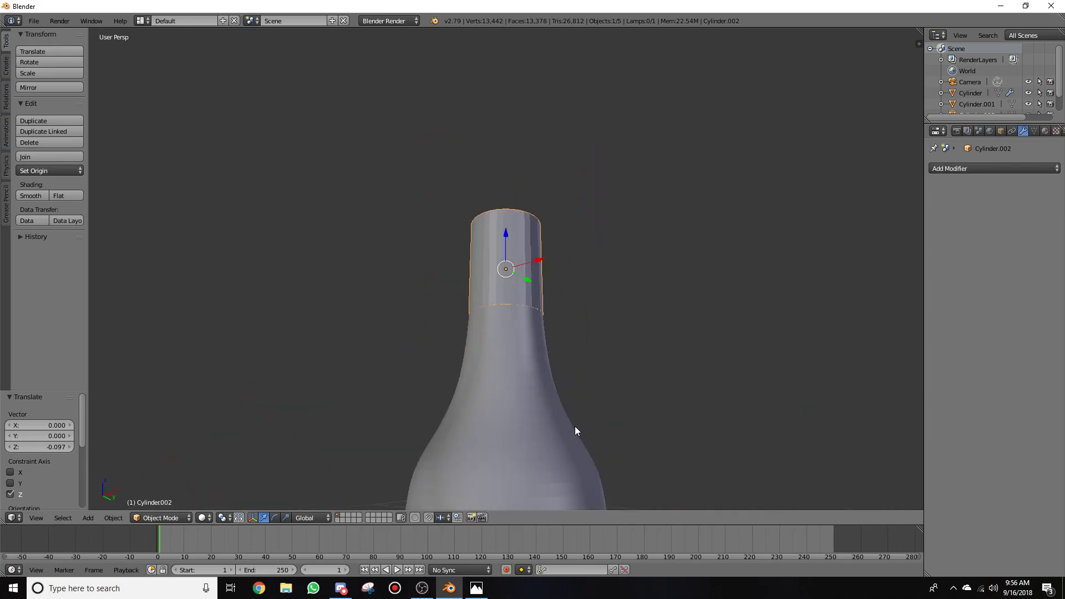
scroll(564, 364, down, 4)
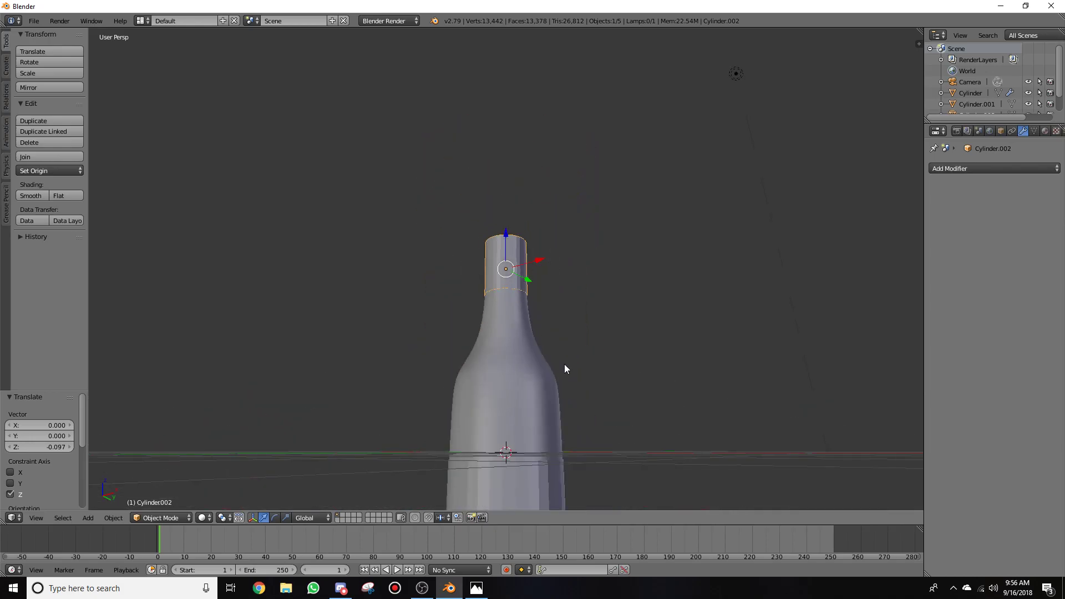
middle_drag(564, 364, 564, 411)
Step: Preview the whole bottle in rendered shading, and return to solid shading
key(shift+z)
scroll(561, 424, down, 3)
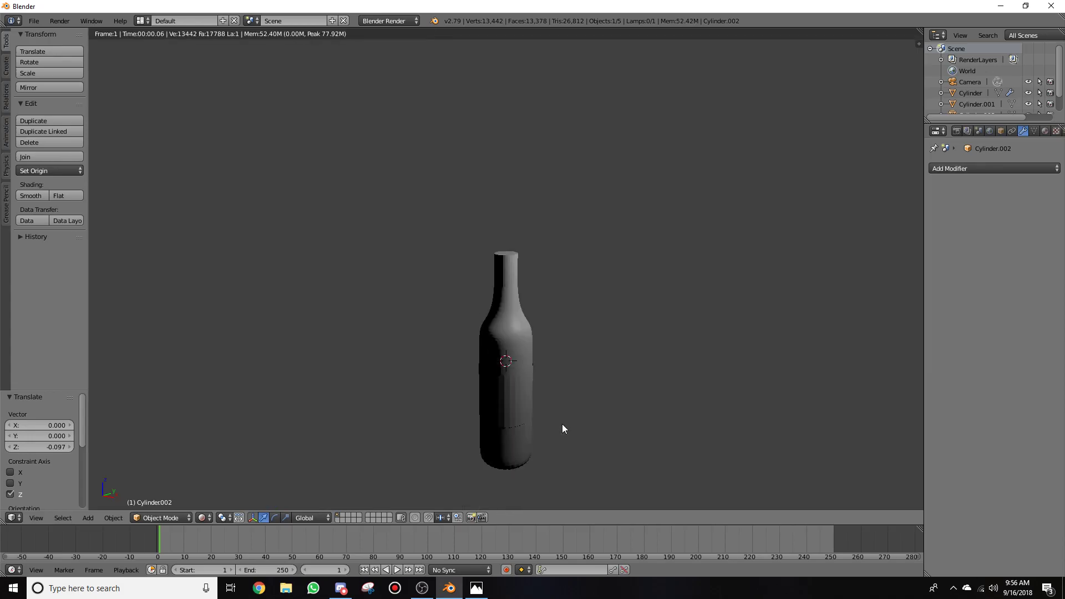
key(shift+z)
scroll(561, 424, up, 5)
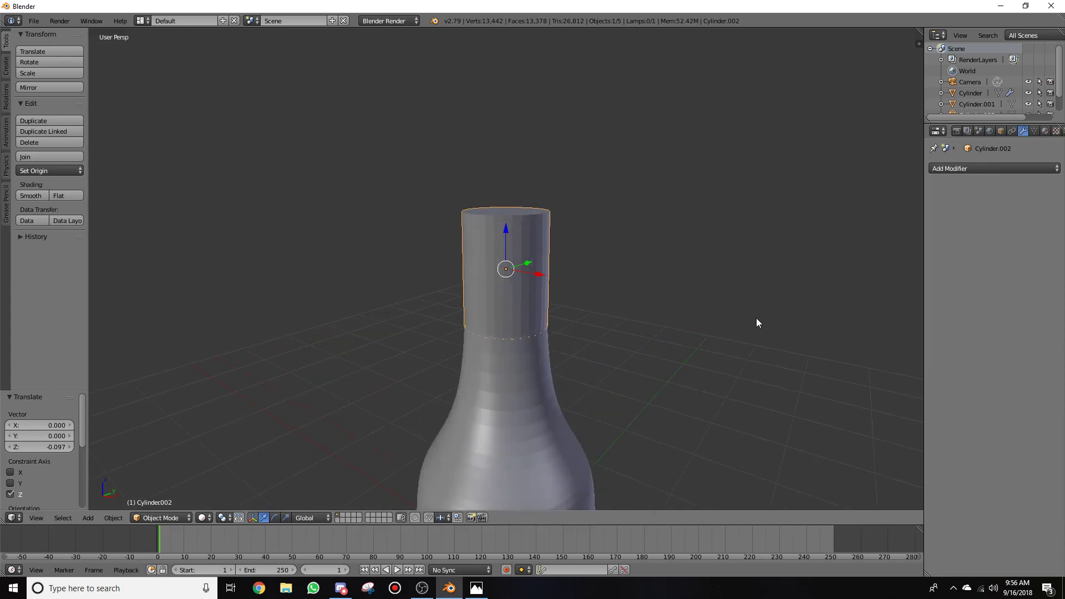
Step: Switch the render engine to Cycles, and enable nodes for the world with a white Background colour
click(988, 130)
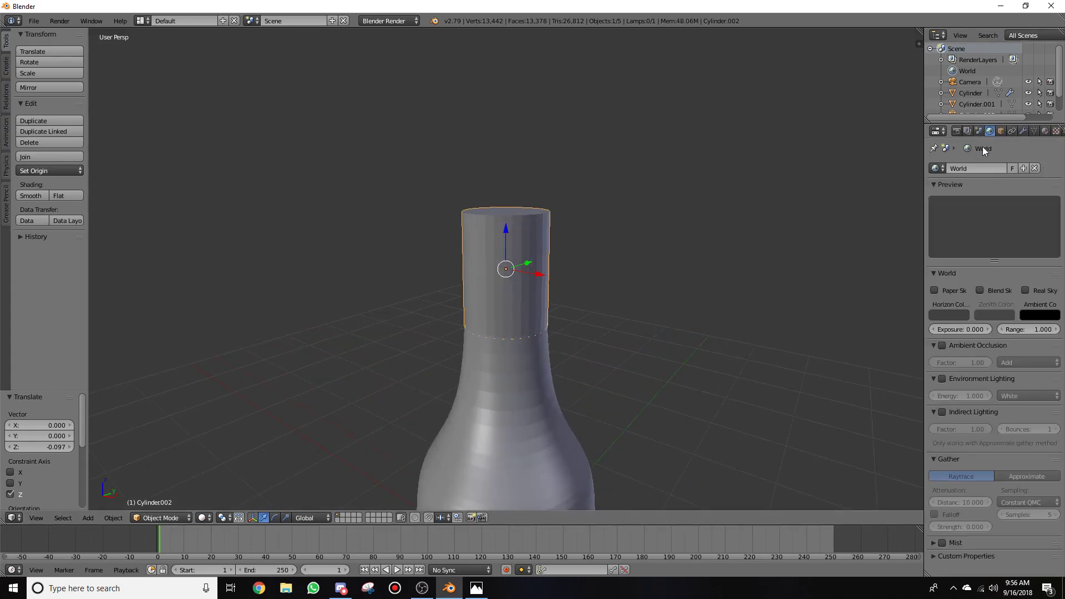
click(391, 20)
click(388, 59)
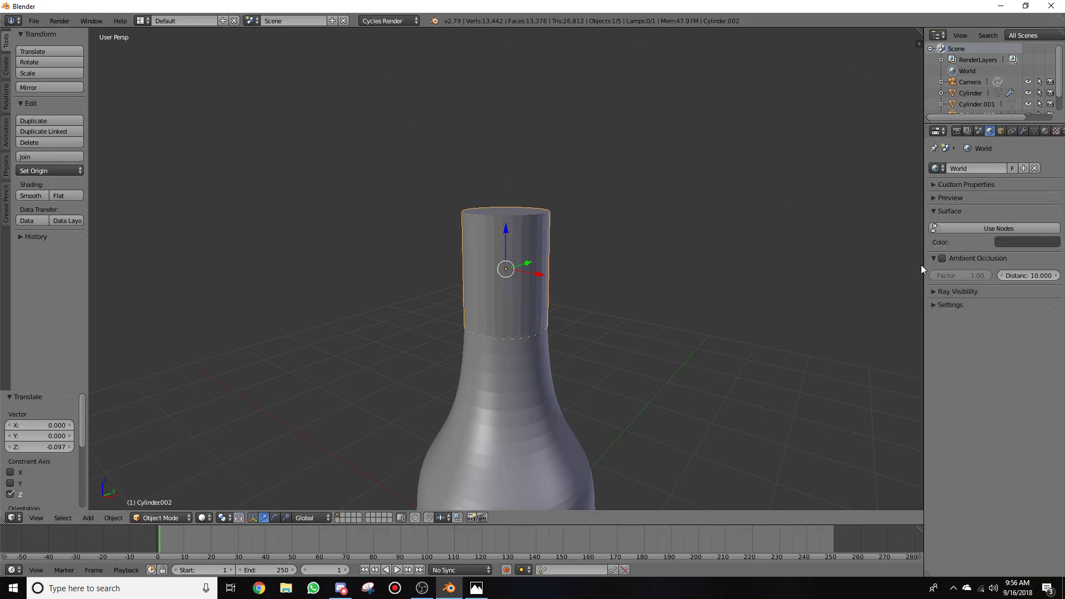
click(1003, 229)
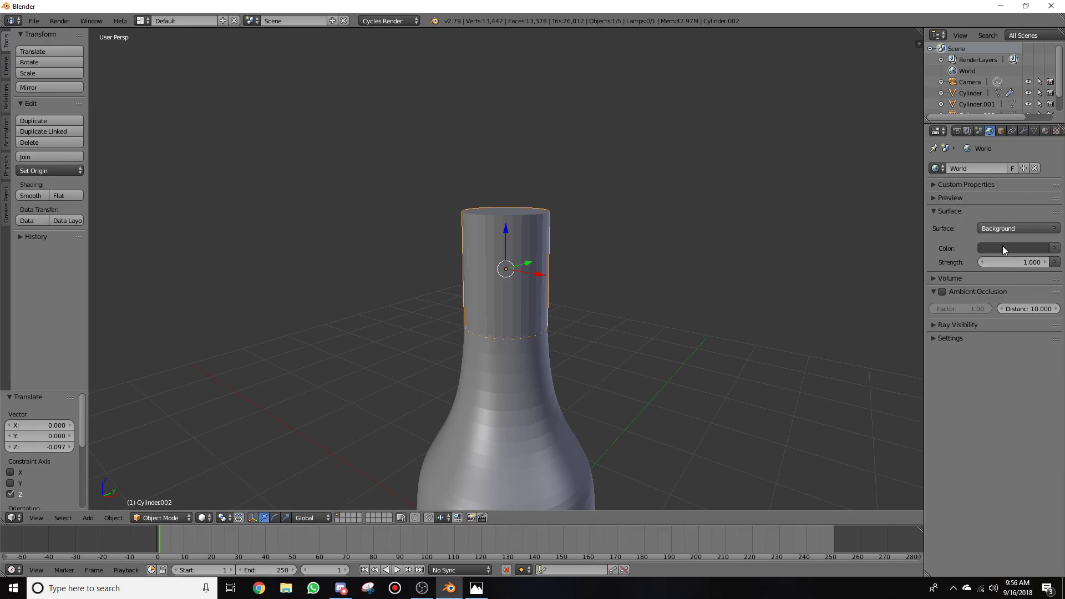
click(1002, 249)
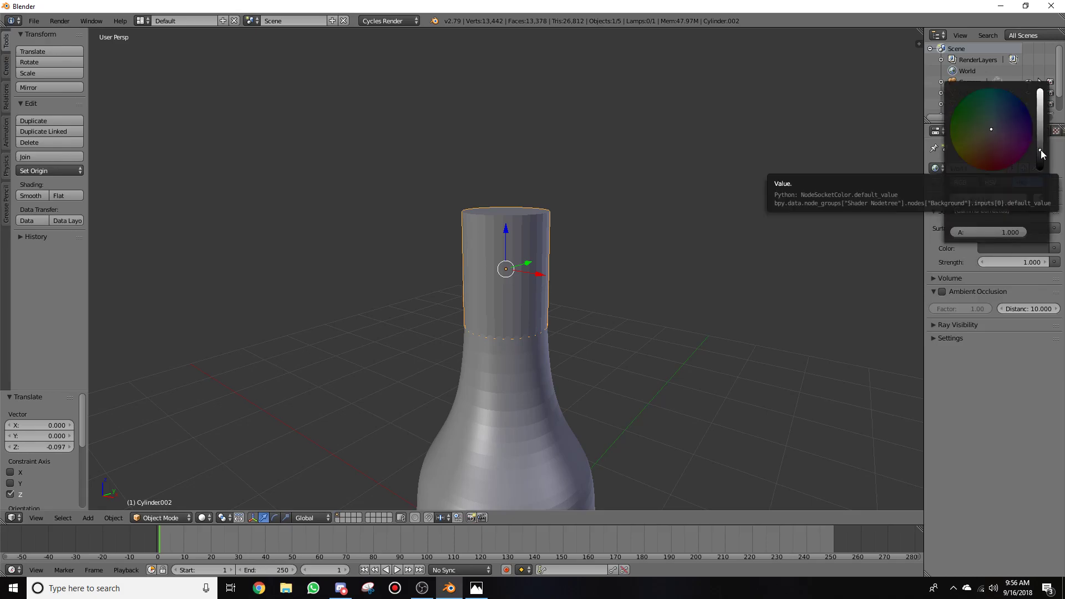
drag(1040, 150, 1040, 92)
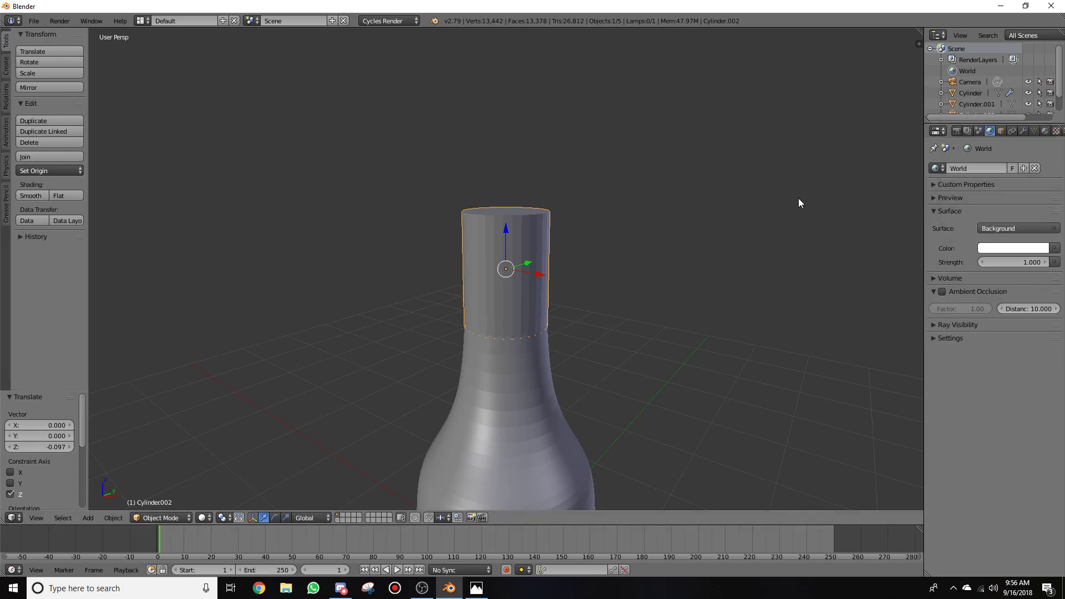
Step: Add a plane and lower it by about 3.466 along Z to the bottle's base as a ground surface
scroll(795, 233, down, 7)
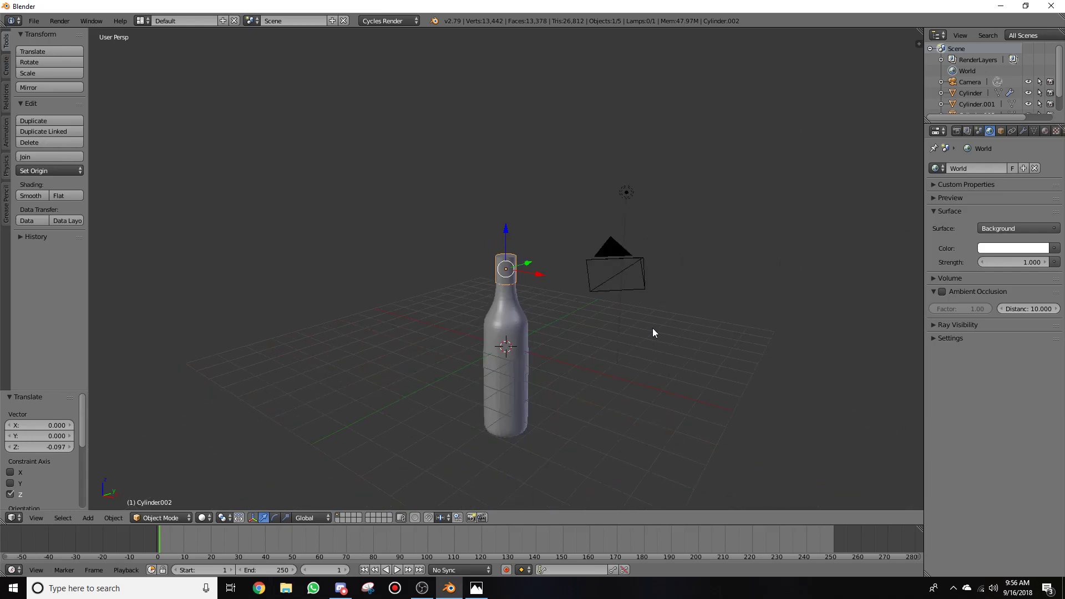
key(shift+a)
mouse_move(652, 328)
click(693, 329)
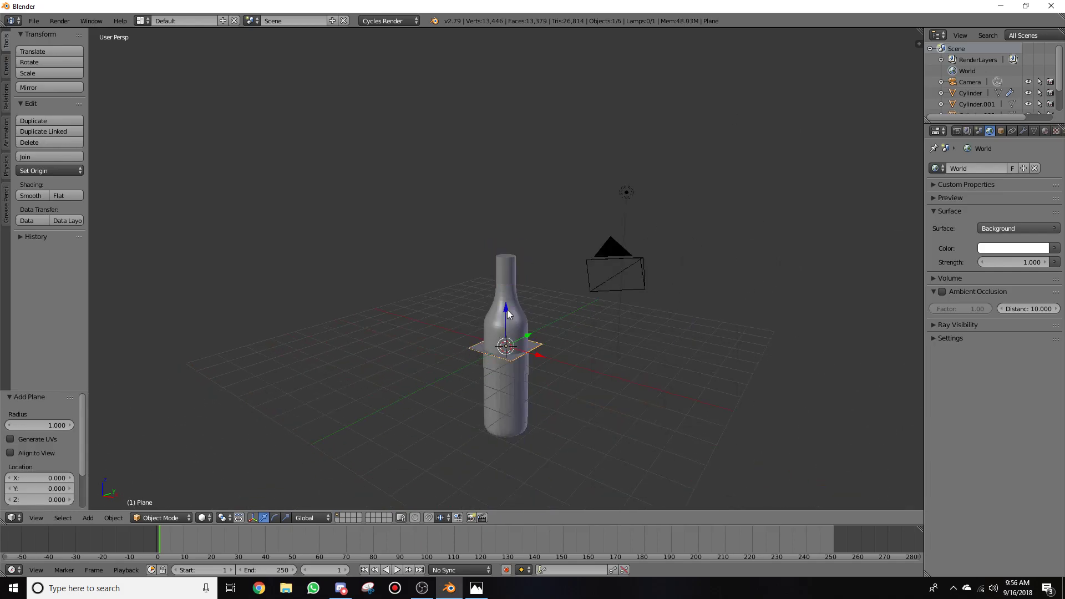
key(g)
key(z)
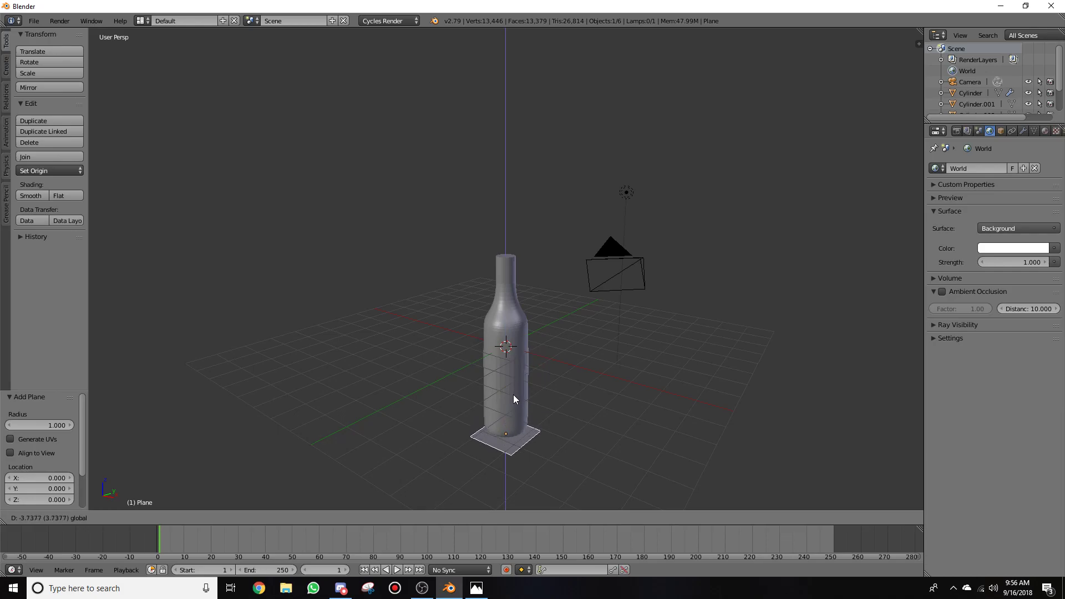
click(516, 389)
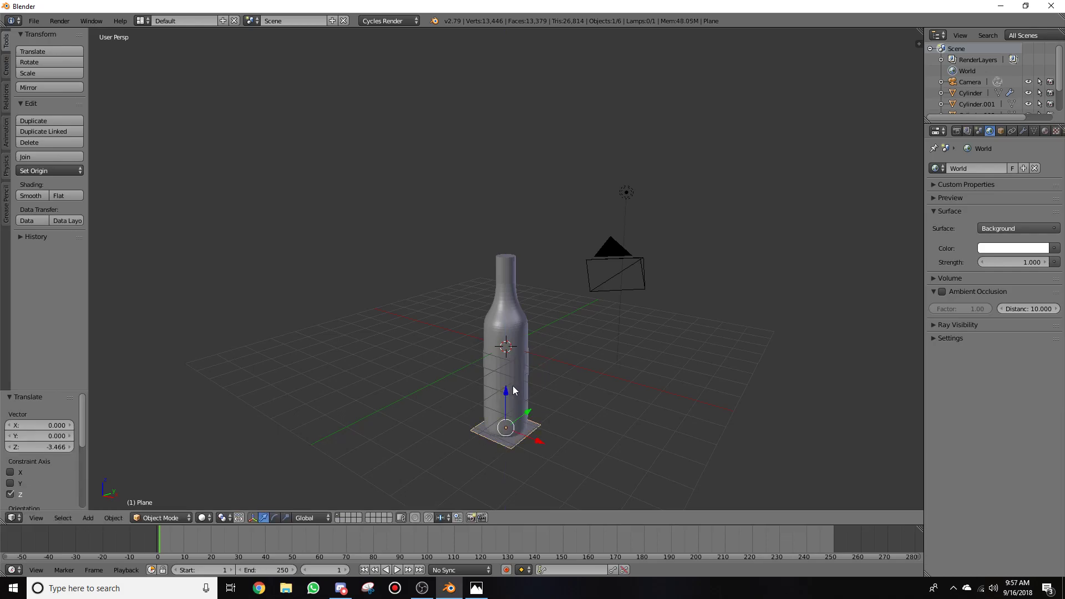
Step: Enlarge the ground plane by a factor of about 7.412, and scale it again by about 1.429
key(KP_1)
mouse_move(545, 445)
middle_down()
mouse_move(554, 381)
mouse_move(556, 454)
middle_up()
key(s)
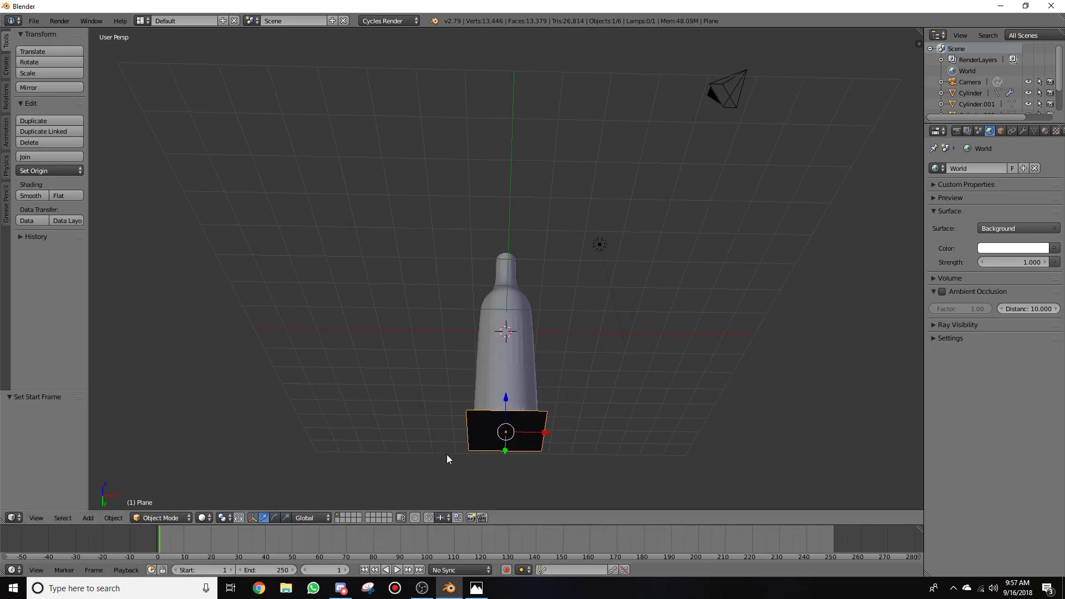
key(s)
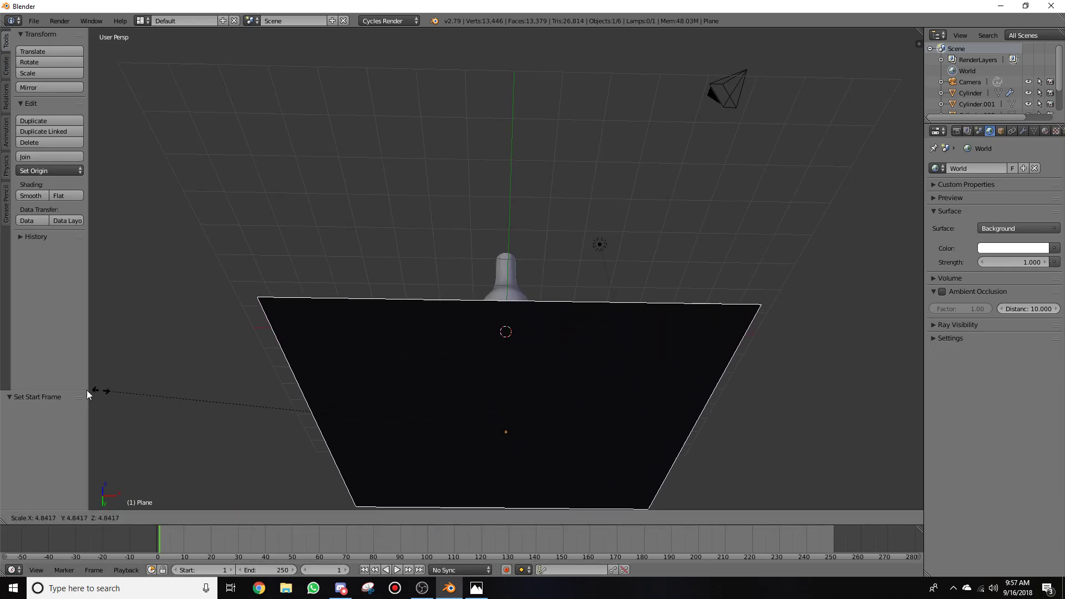
click(717, 392)
scroll(704, 271, down, 6)
middle_drag(675, 321, 506, 430)
key(s)
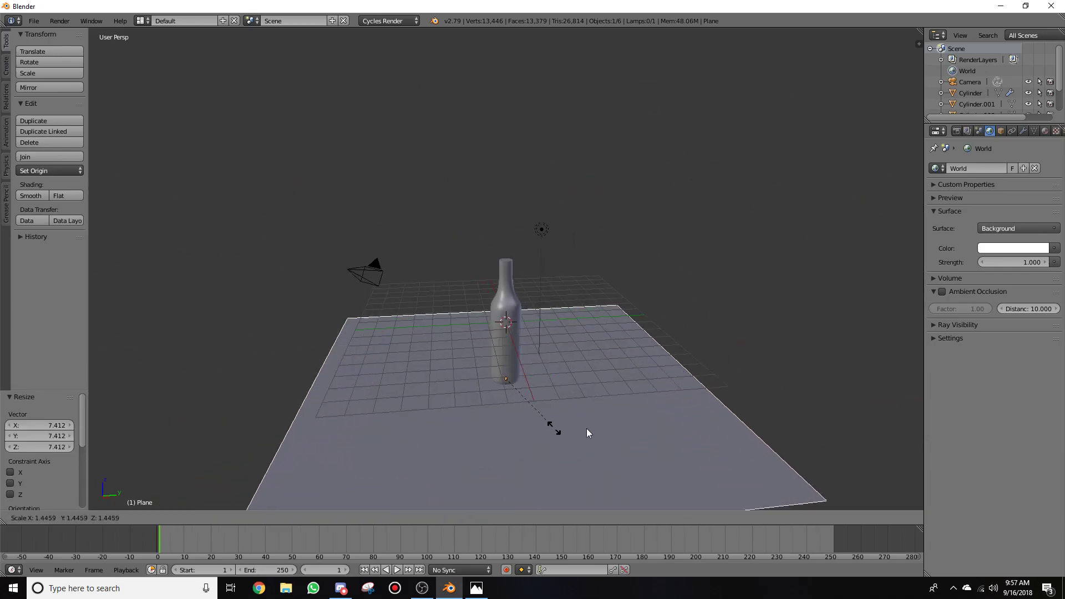
click(557, 430)
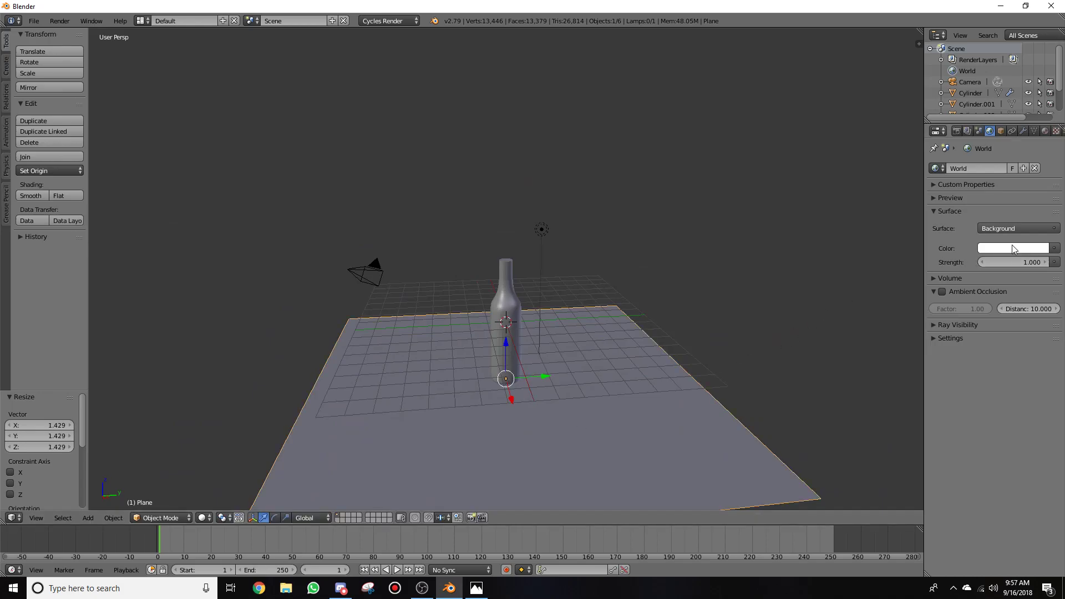
Step: Give the ground plane a new Diffuse BSDF material with a white colour
click(1044, 131)
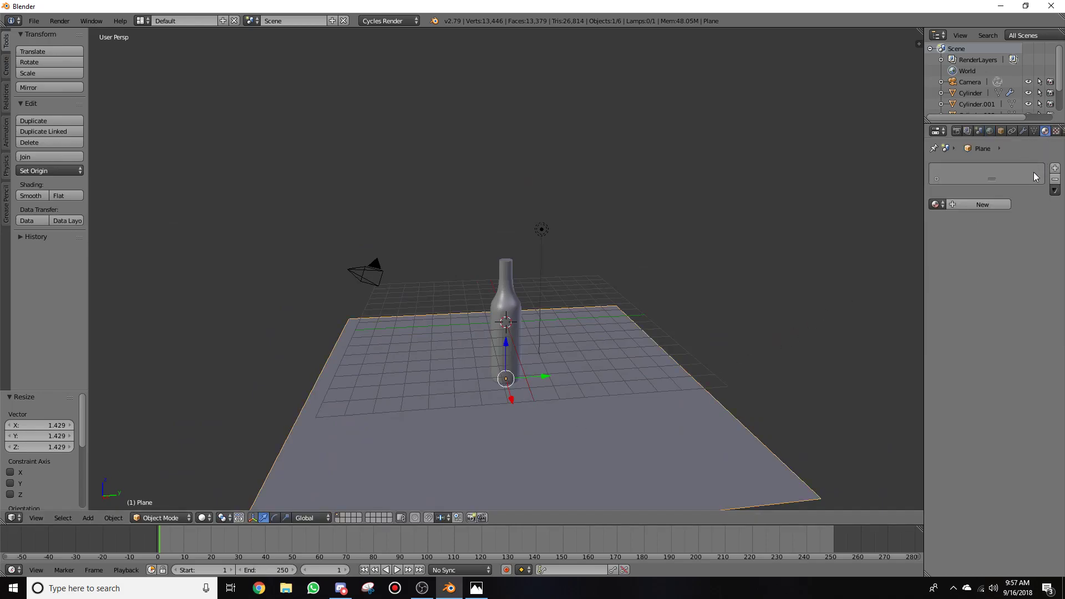
click(978, 205)
click(1014, 284)
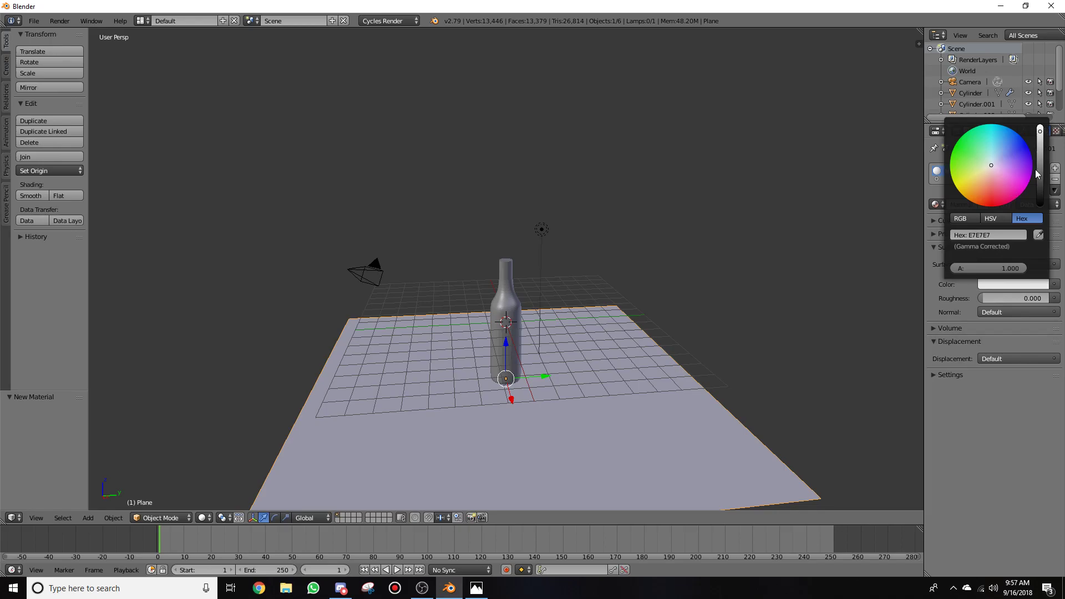
scroll(681, 341, up, 3)
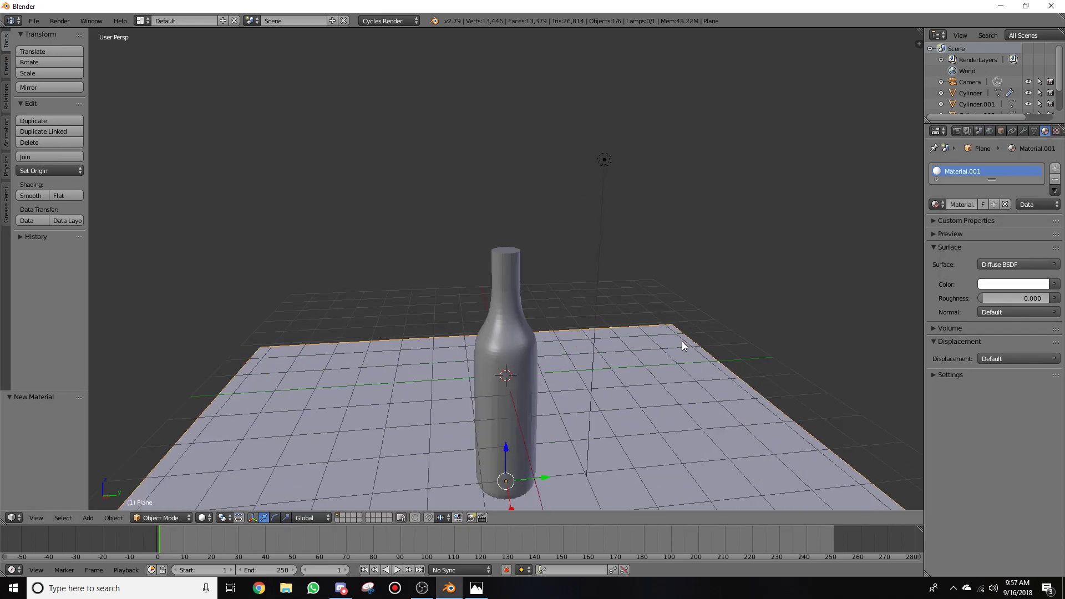
Step: Preview the bottle and ground plane in rendered viewport shading, and return to solid shading
key(shift+a)
key(shift+z)
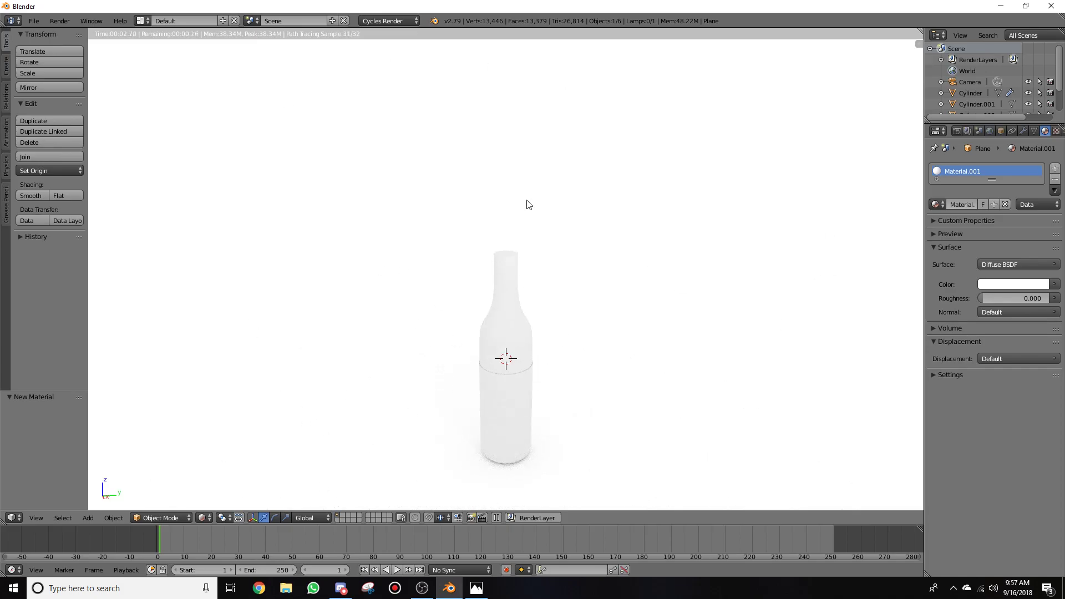
scroll(599, 447, down, 1)
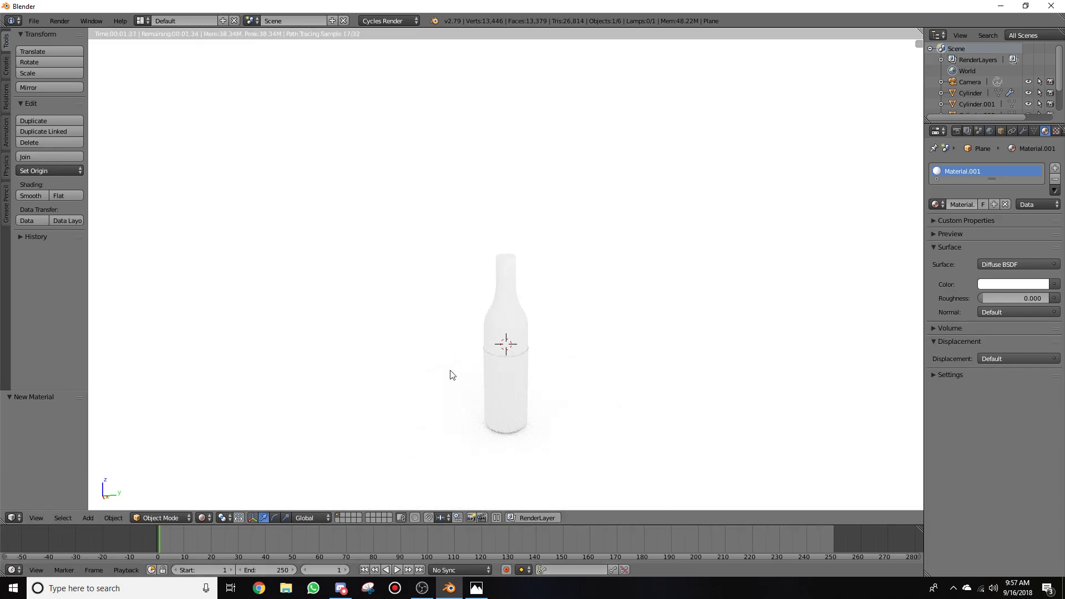
scroll(561, 417, down, 1)
scroll(564, 411, up, 1)
key(shift+a)
key(shift+z)
mouse_move(627, 300)
middle_down()
mouse_move(559, 363)
mouse_move(648, 358)
middle_up()
scroll(612, 382, down, 1)
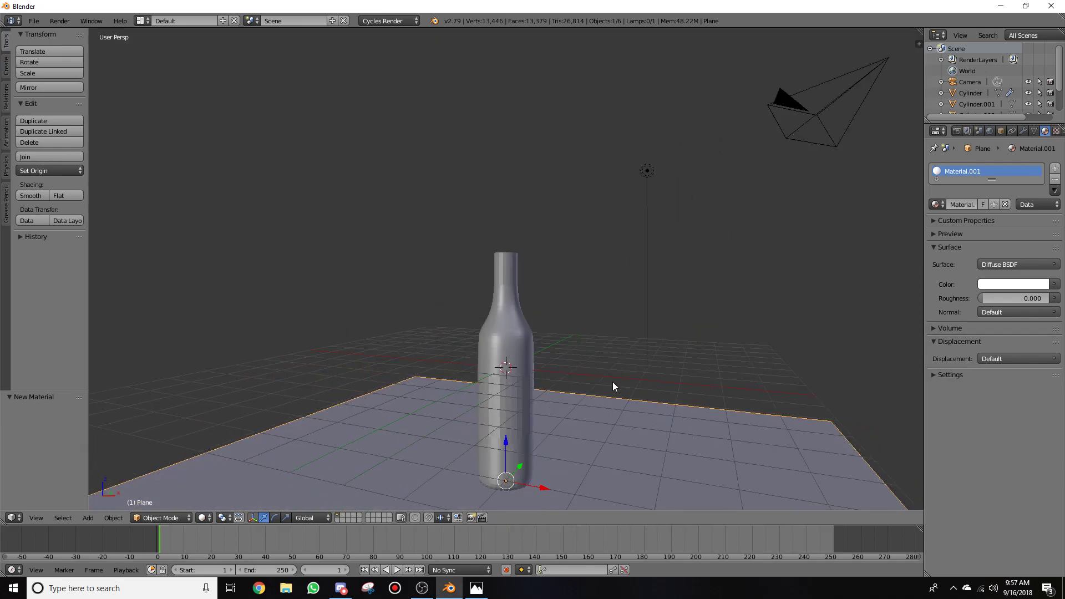
Step: Move the neck sleeve 1 unit along X, clear of the bottle neck
scroll(614, 380, up, 5)
right_click(526, 253)
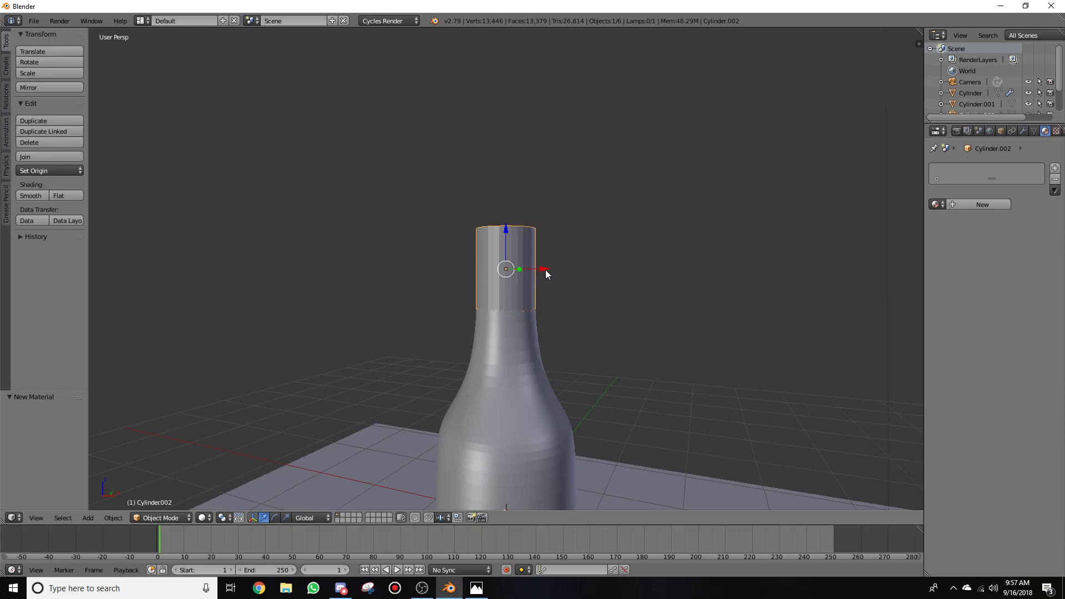
key(g)
key(x)
key(1)
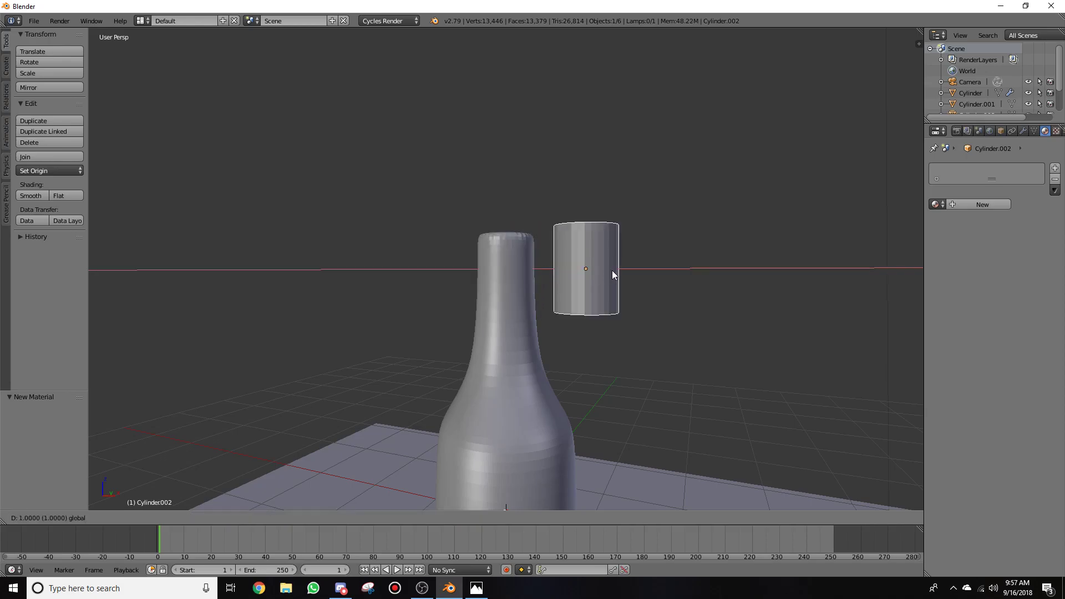
key(Return)
Step: Delete the bottom face of the neck sleeve's mesh and return to Object Mode
middle_drag(611, 271, 625, 200)
key(Tab)
right_click(553, 219)
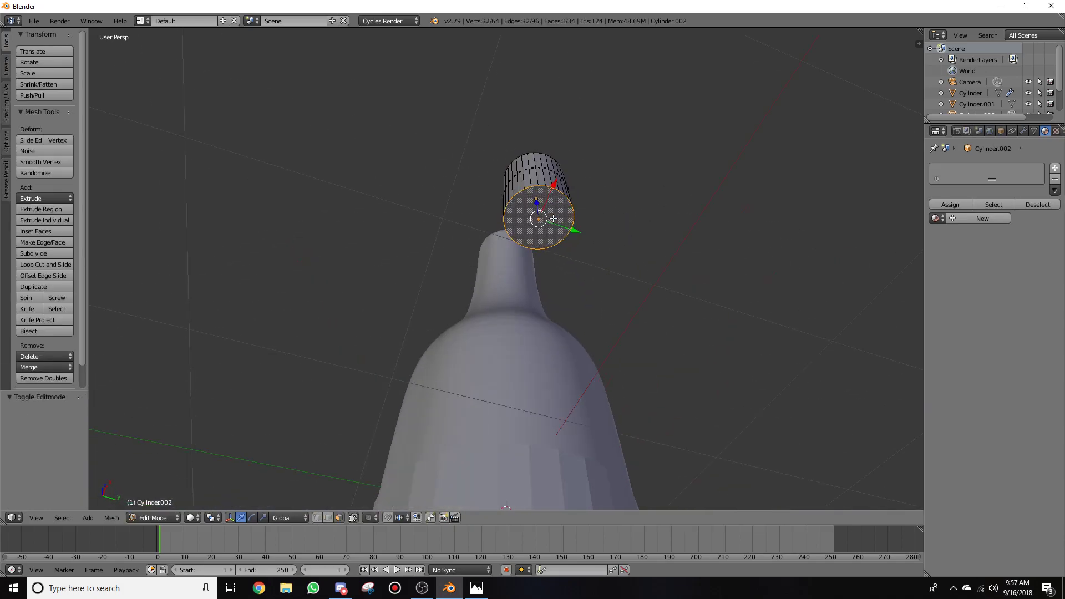
key(x)
click(551, 224)
middle_drag(550, 224, 670, 314)
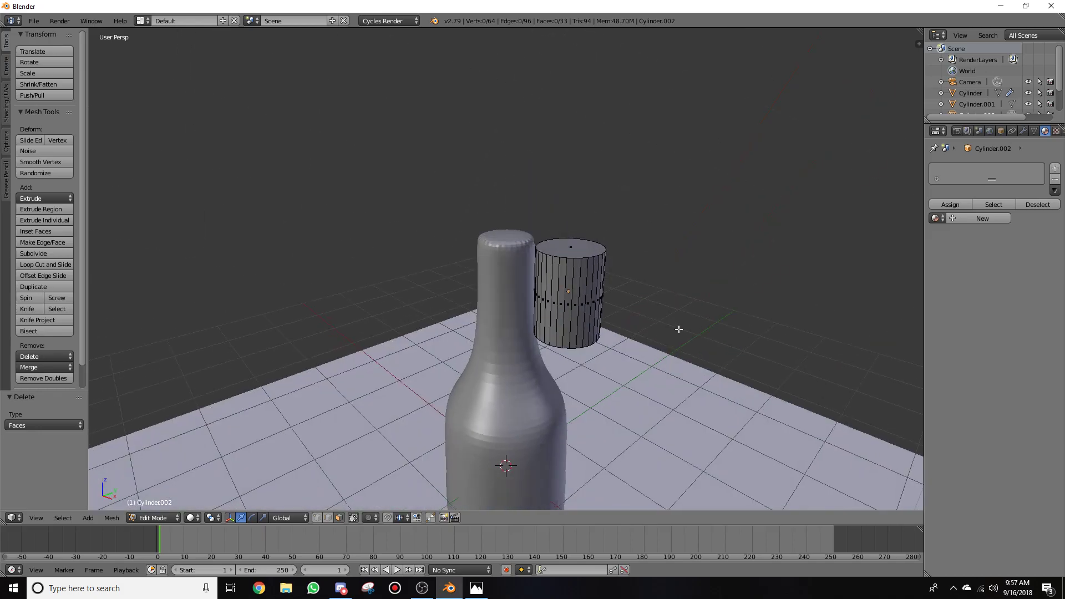
key(Tab)
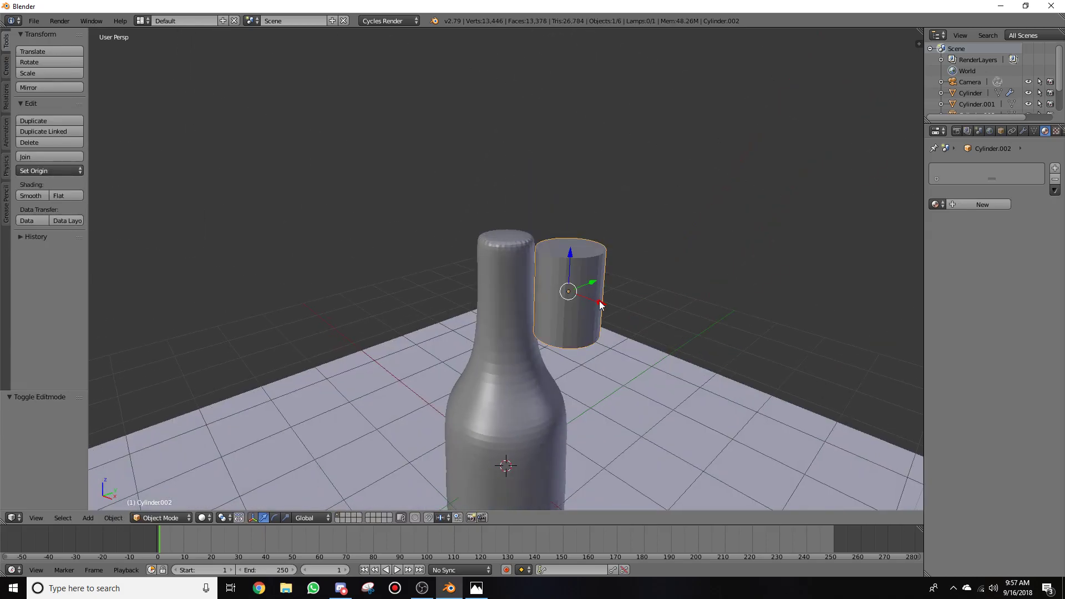
Step: Move the neck sleeve back onto the bottle by -1 along X, and scale it by about 0.955 along Z
drag(601, 308, 555, 293)
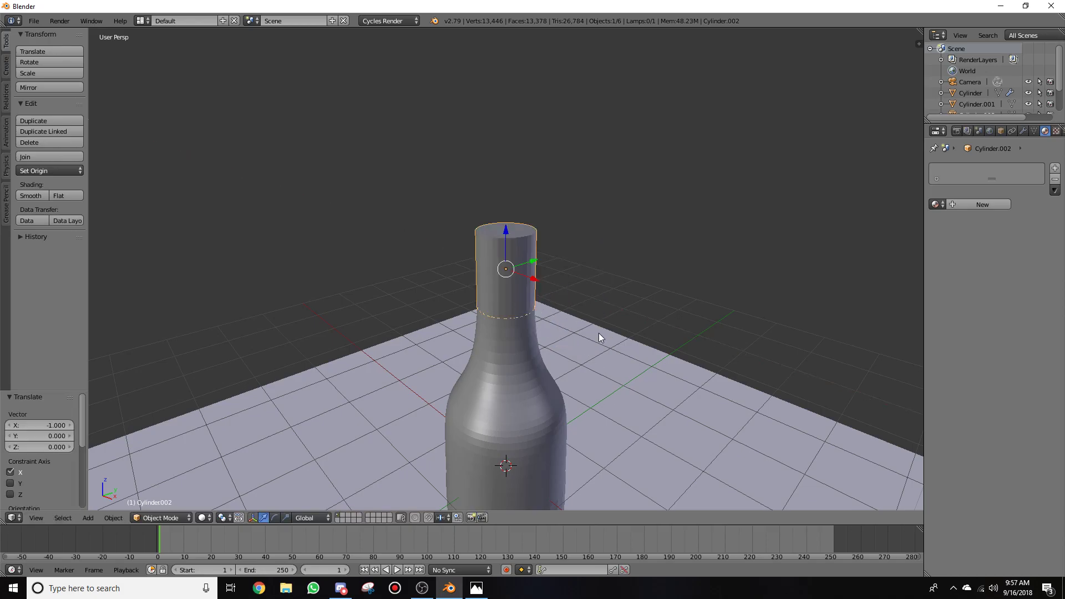
key(s)
key(z)
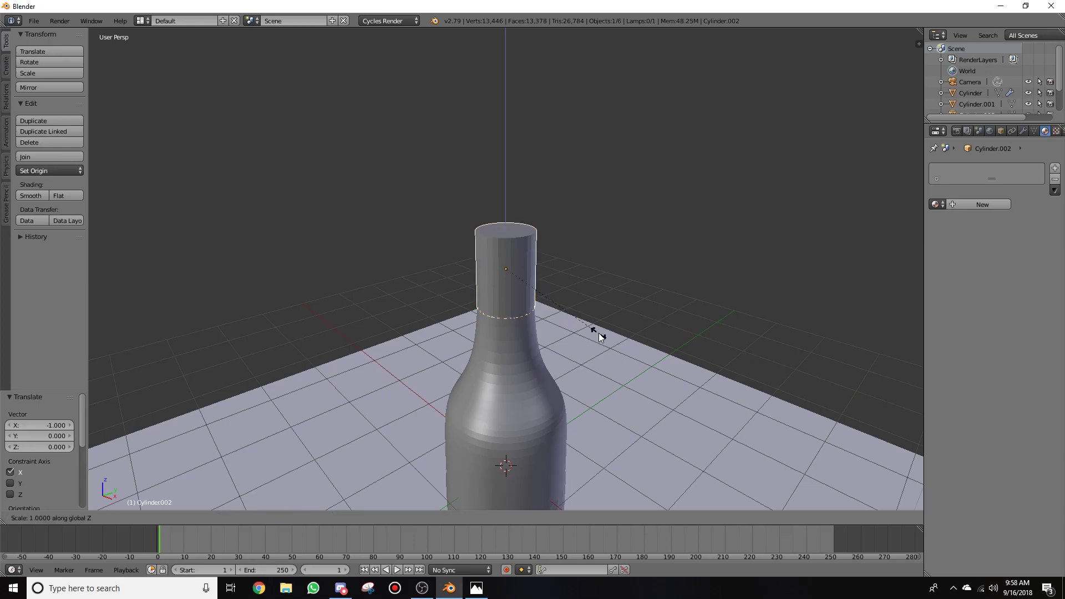
click(594, 334)
Step: Apply smooth shading to the neck sleeve and to the sleeve around the bottle's body
middle_drag(594, 334, 648, 422)
scroll(648, 421, up, 2)
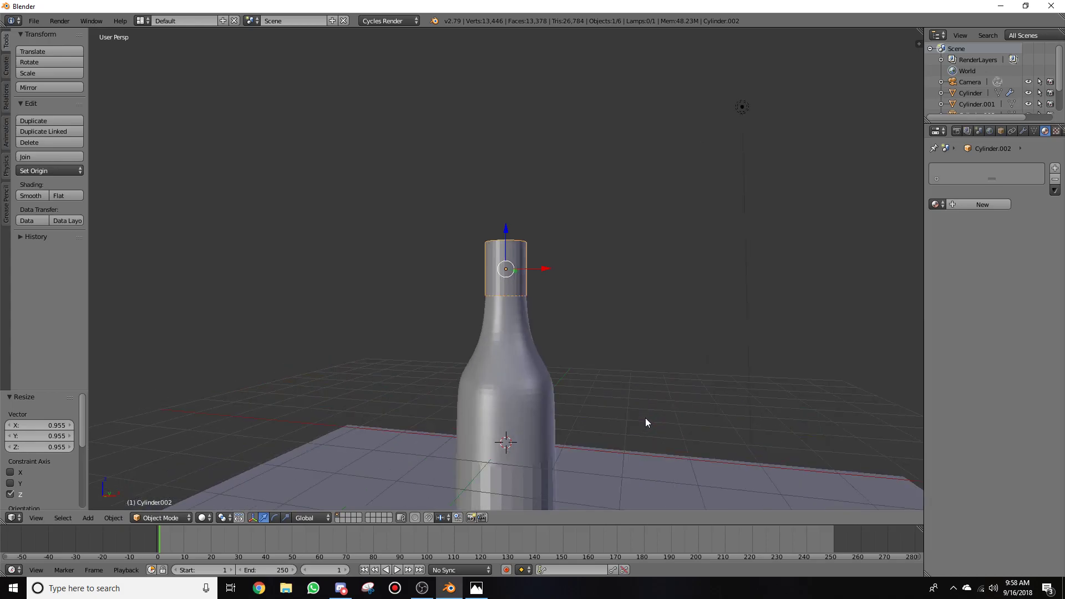
click(25, 195)
scroll(470, 491, down, 5)
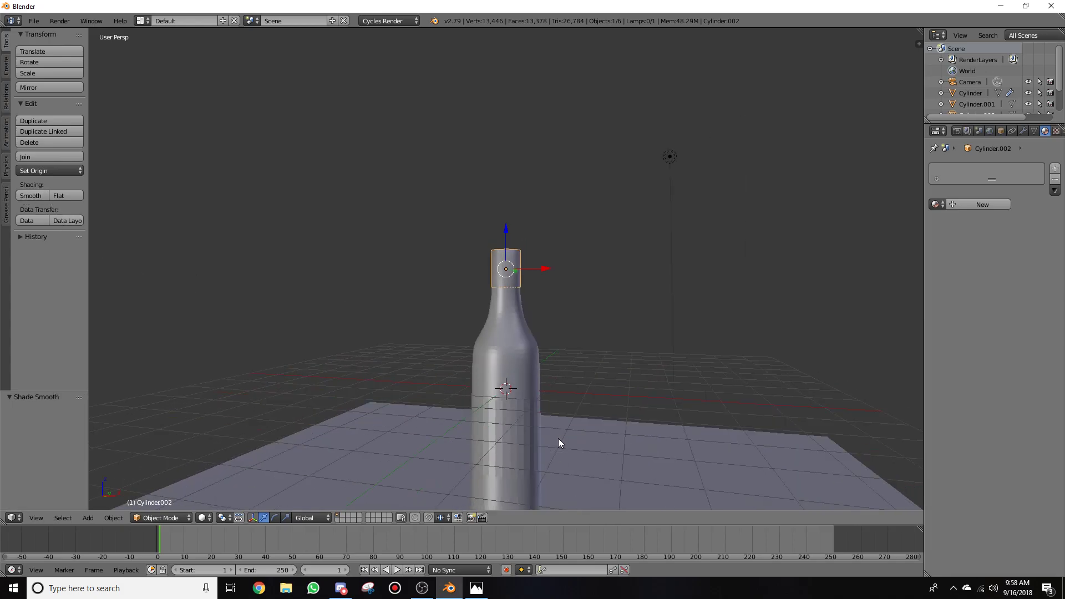
right_click(501, 404)
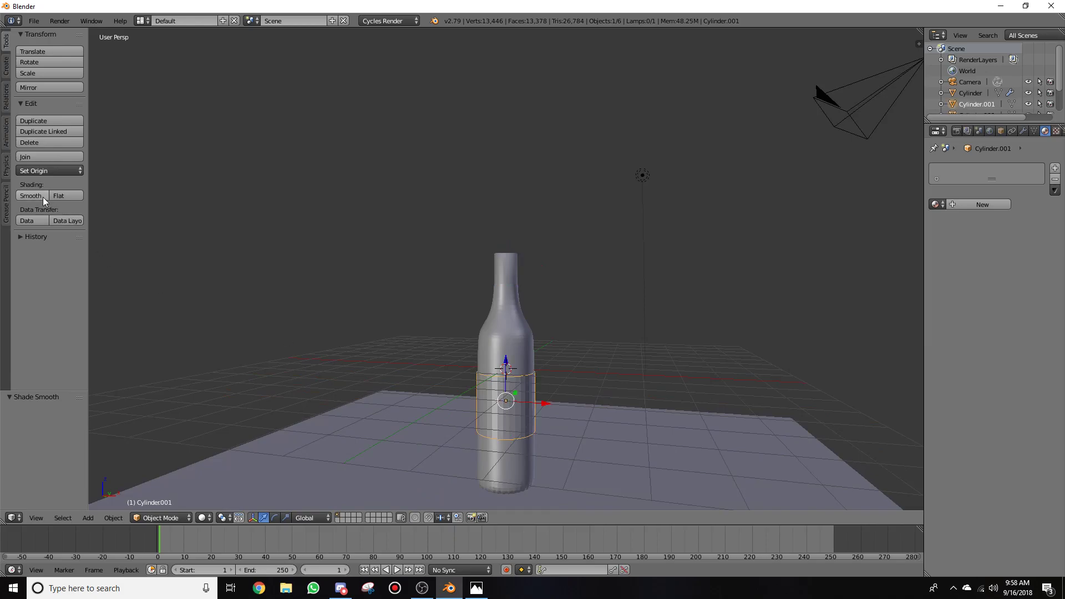
scroll(620, 430, down, 3)
scroll(620, 430, up, 4)
mouse_move(620, 431)
middle_down()
mouse_move(637, 392)
mouse_move(639, 431)
middle_up()
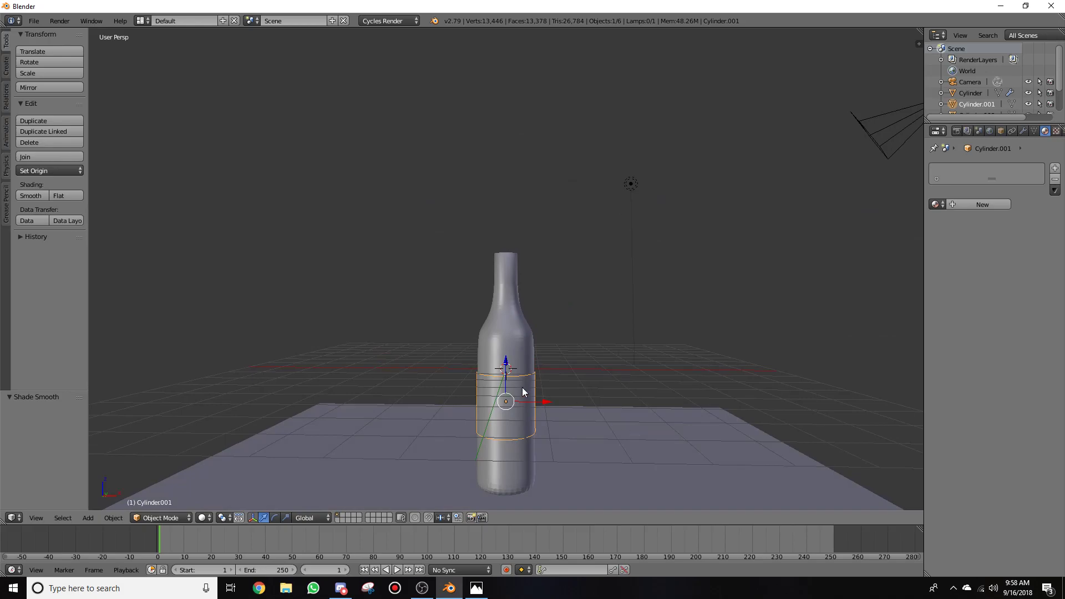
Step: Select the bottle, change the 3D view to the Node Editor, and create a new material for the bottle
right_click(503, 339)
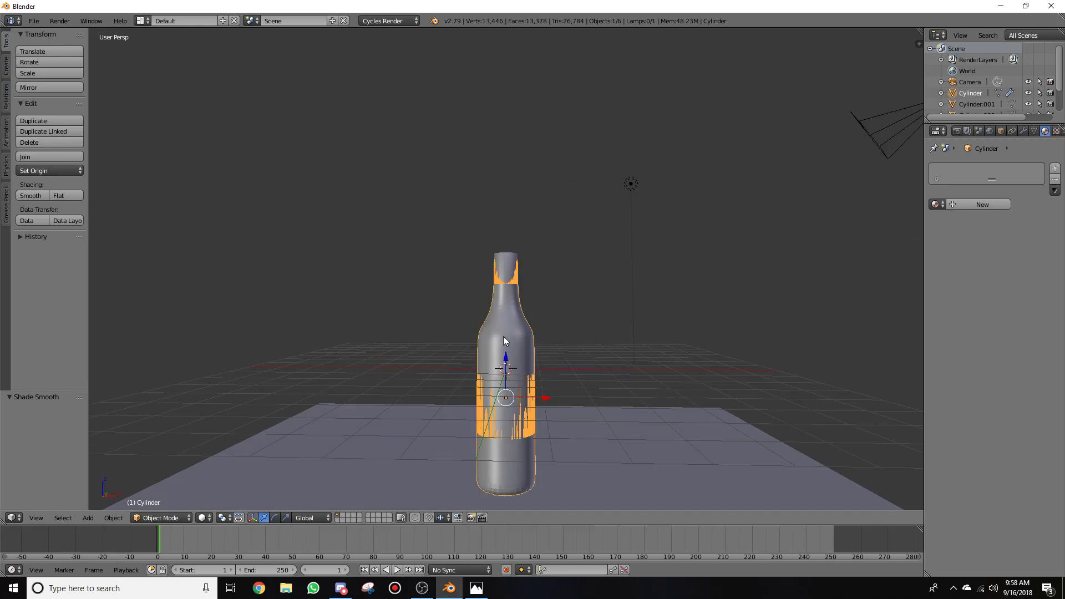
middle_drag(566, 345, 600, 384)
scroll(548, 354, up, 2)
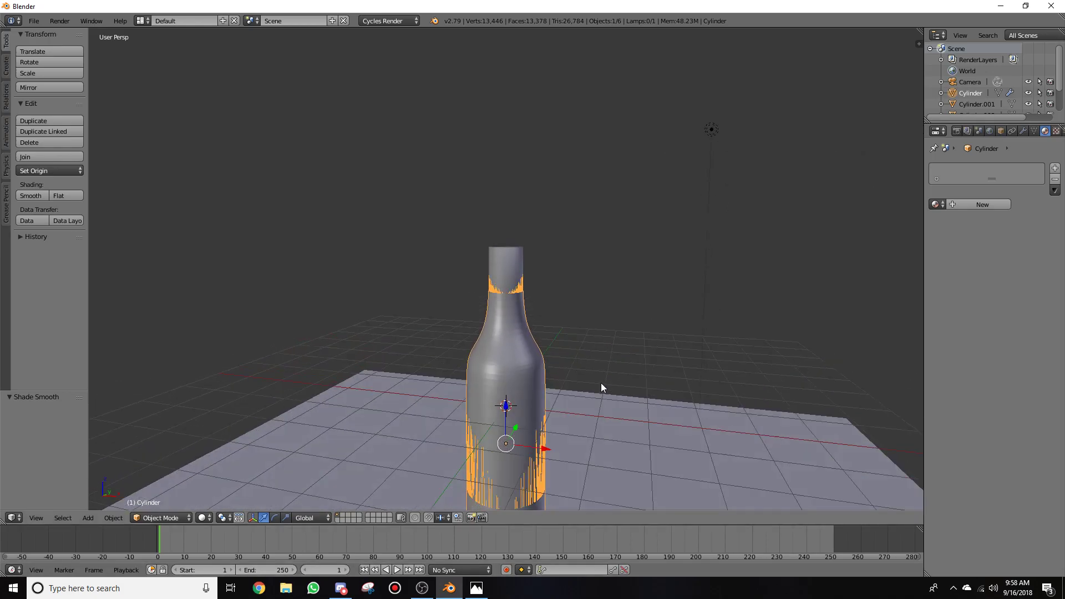
scroll(604, 380, down, 3)
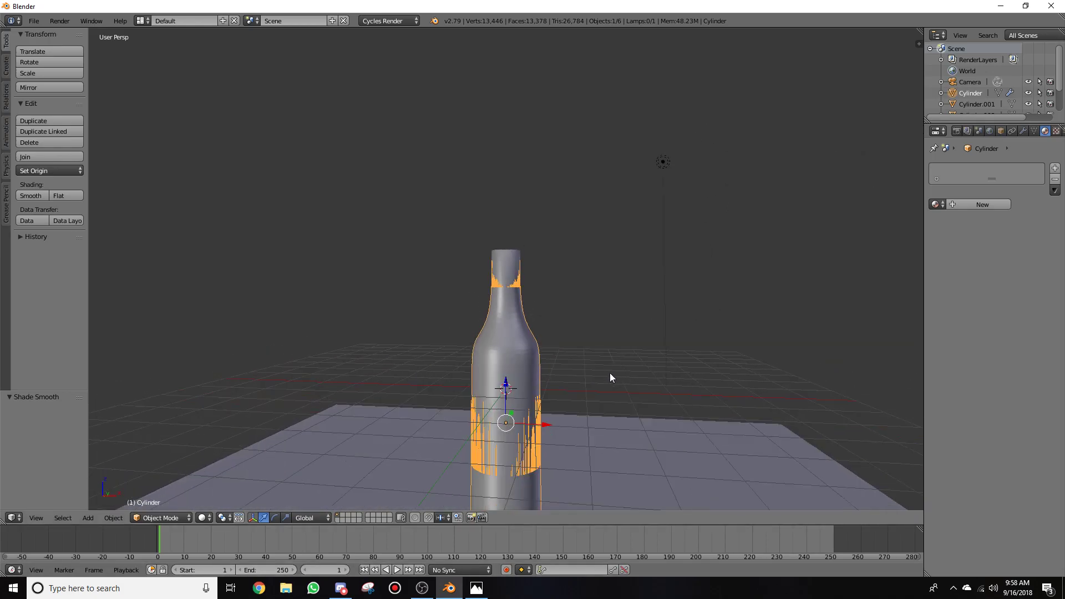
click(12, 518)
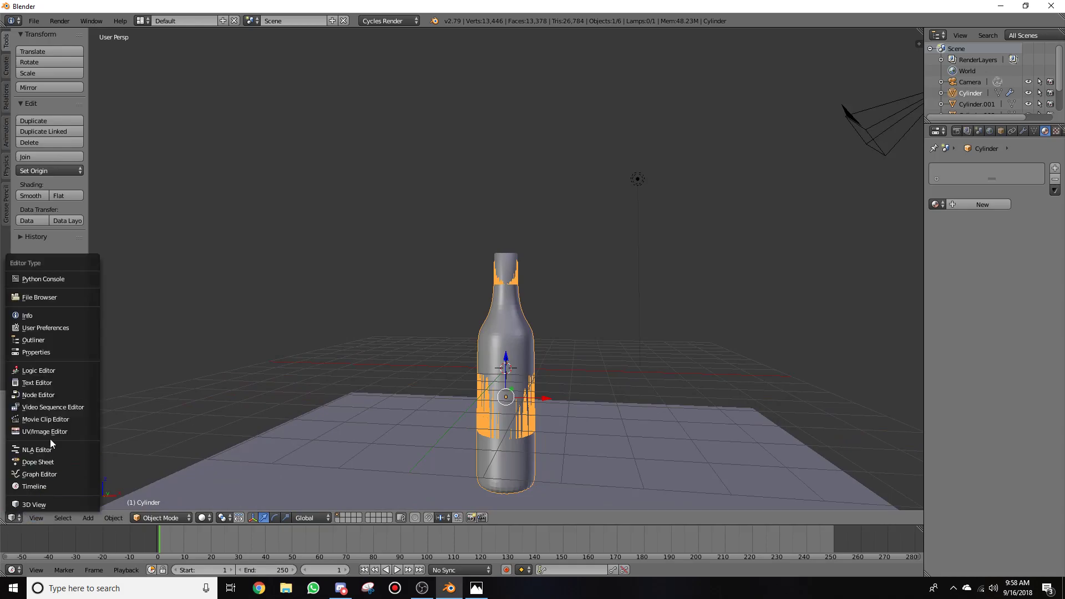
click(42, 395)
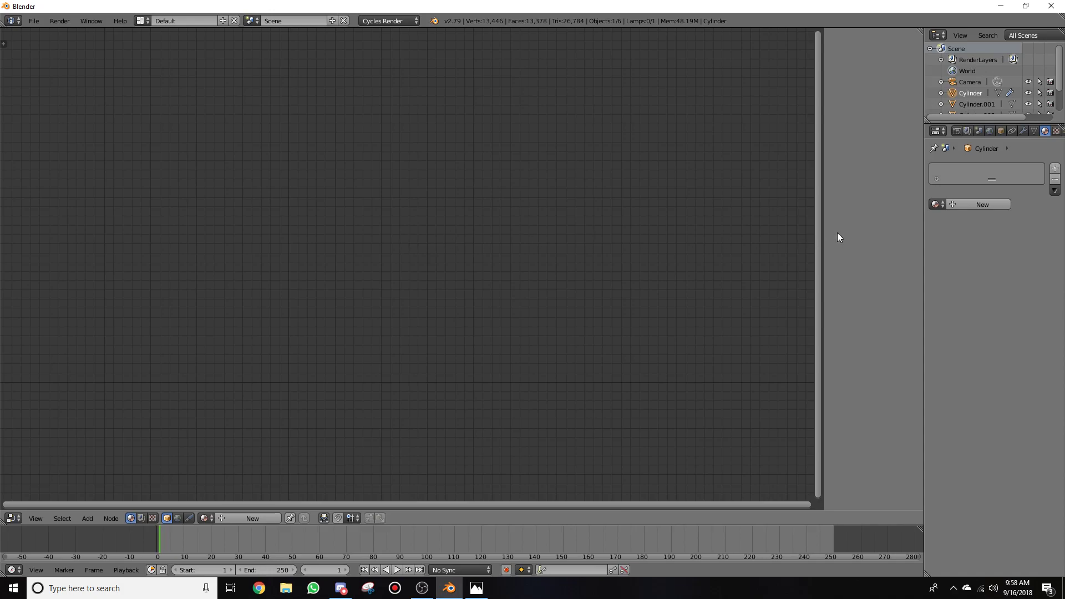
click(981, 204)
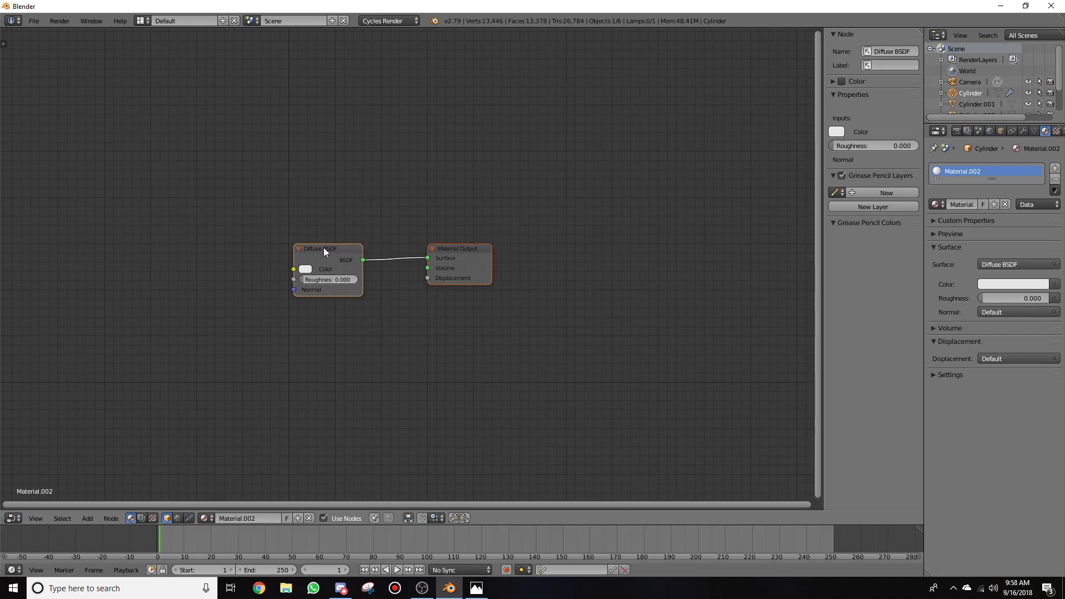
Step: Lower the Diffuse BSDF node in the layout and set its colour to a very dark green
drag(324, 248, 331, 294)
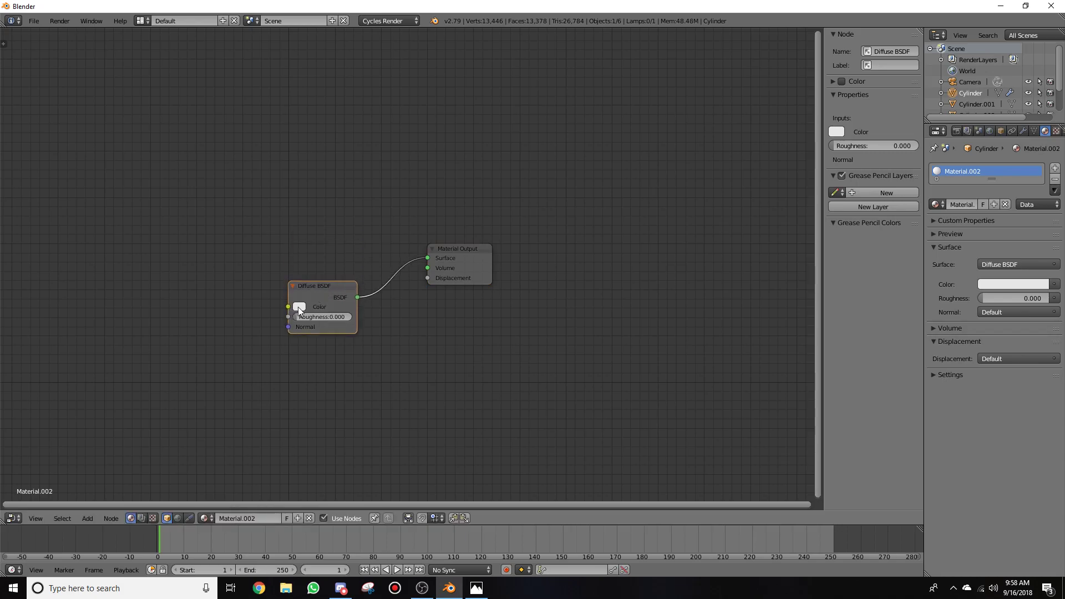
click(299, 307)
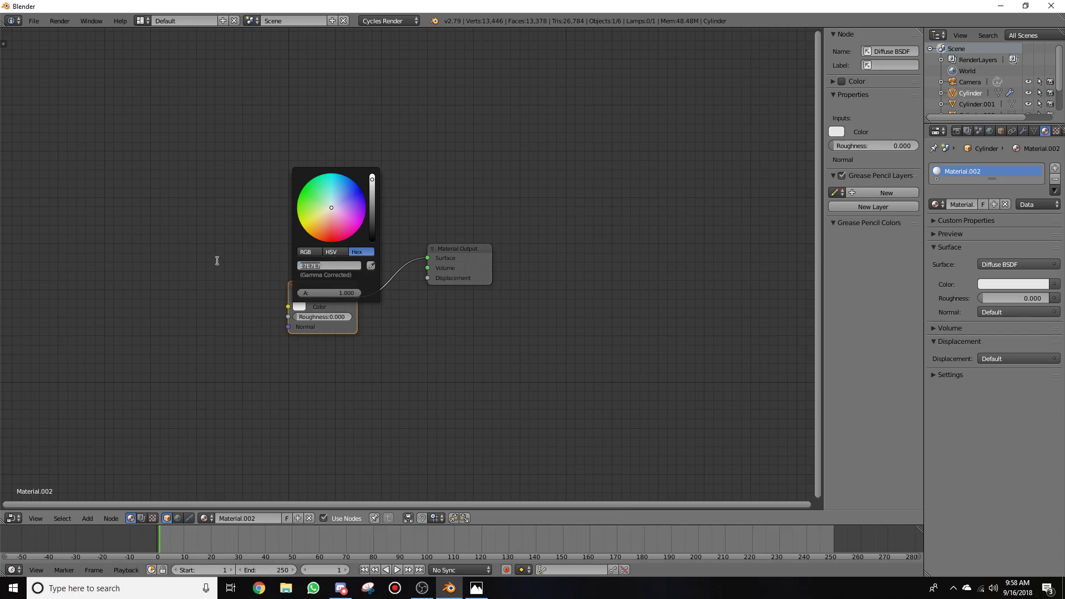
key(BackSpace)
key(Return)
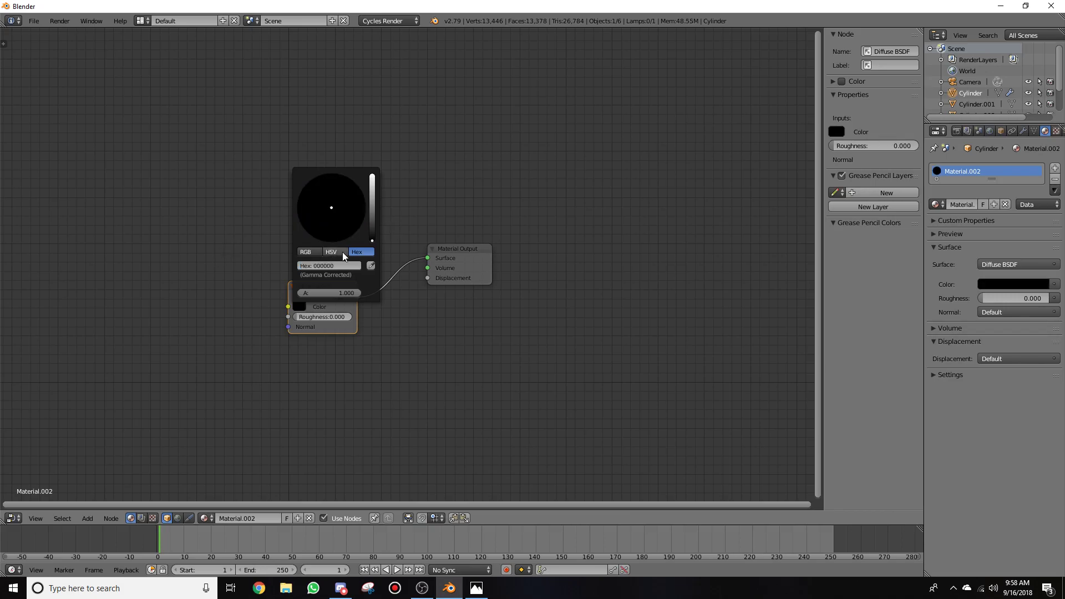
drag(371, 240, 372, 200)
click(300, 192)
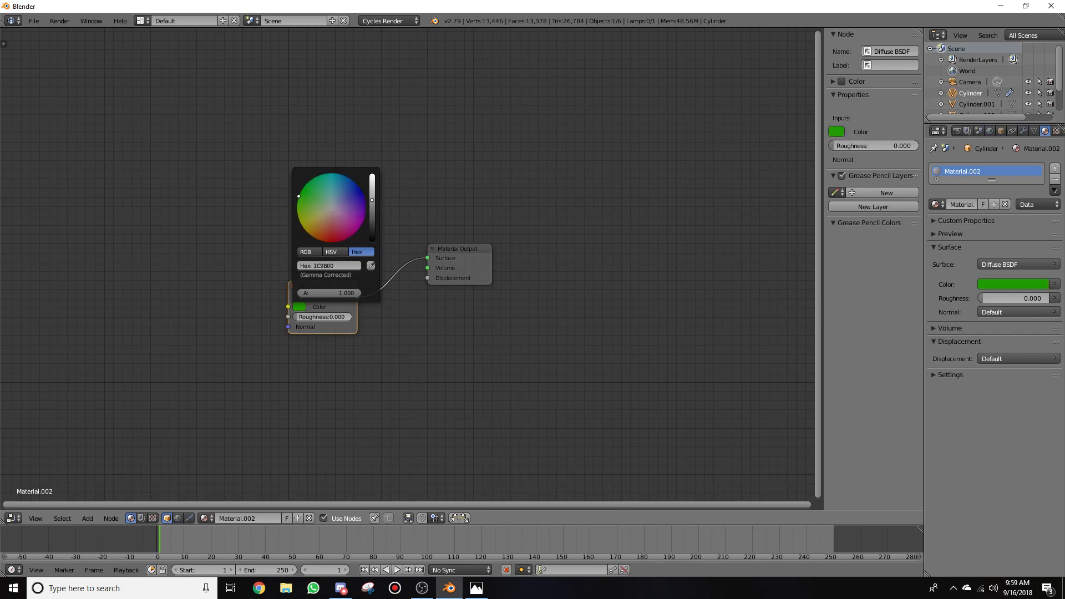
drag(371, 200, 372, 230)
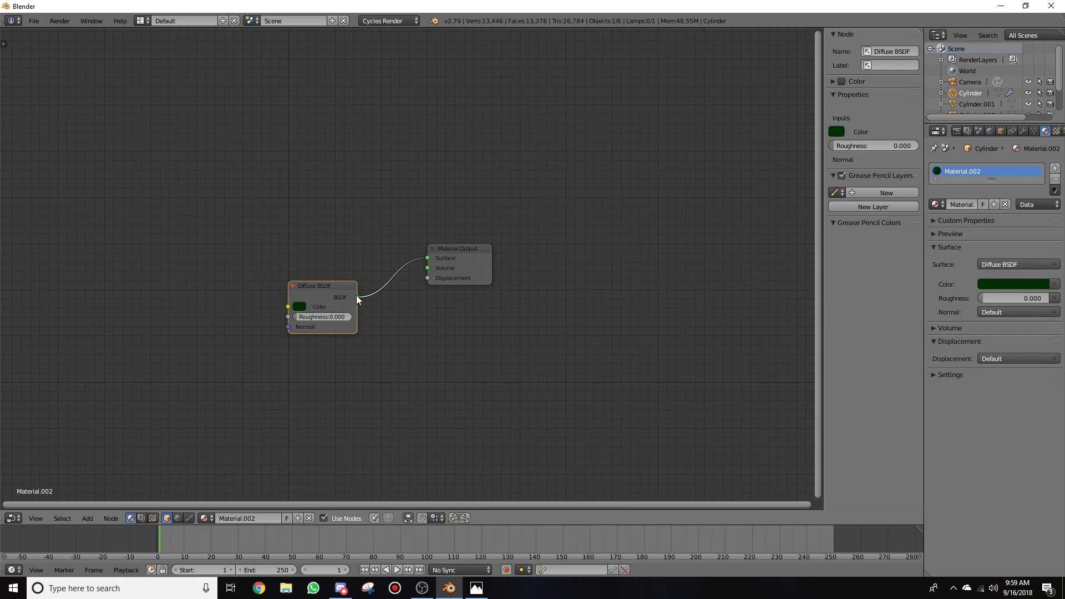
Step: Add a Glass BSDF node above the Diffuse BSDF, and insert a Mix Shader between the Diffuse BSDF and the Material Output
key(shift+a)
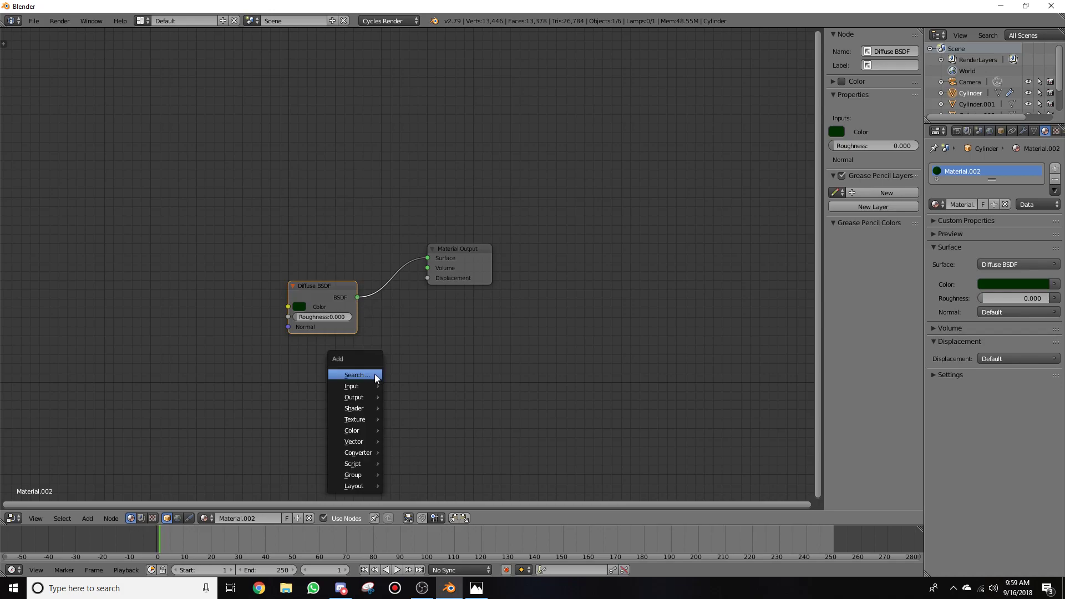
mouse_move(363, 410)
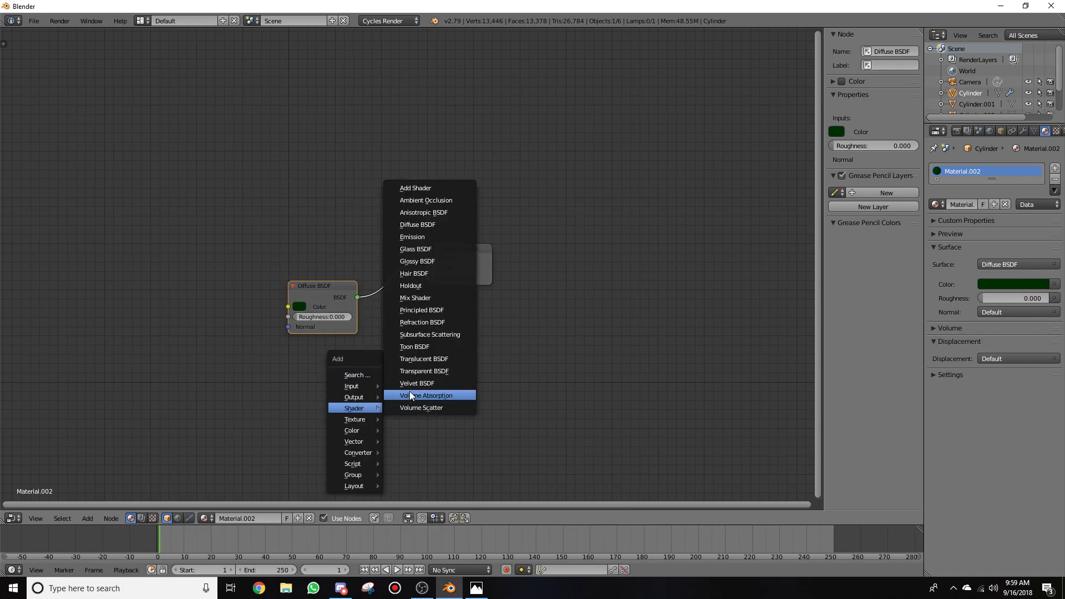
click(434, 248)
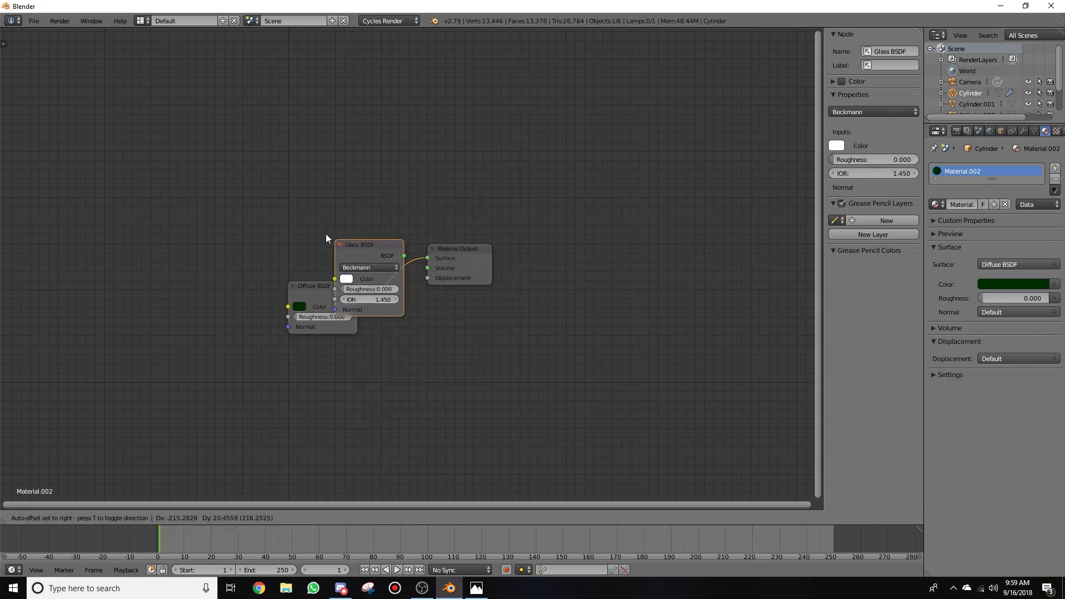
click(282, 194)
key(shift+a)
mouse_move(438, 399)
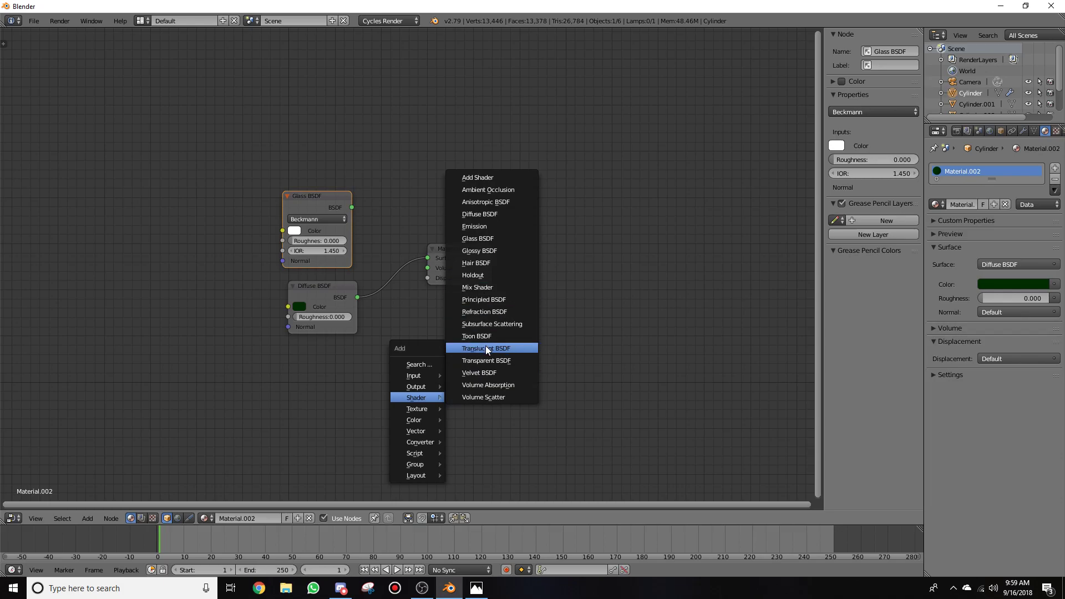
click(477, 287)
click(368, 258)
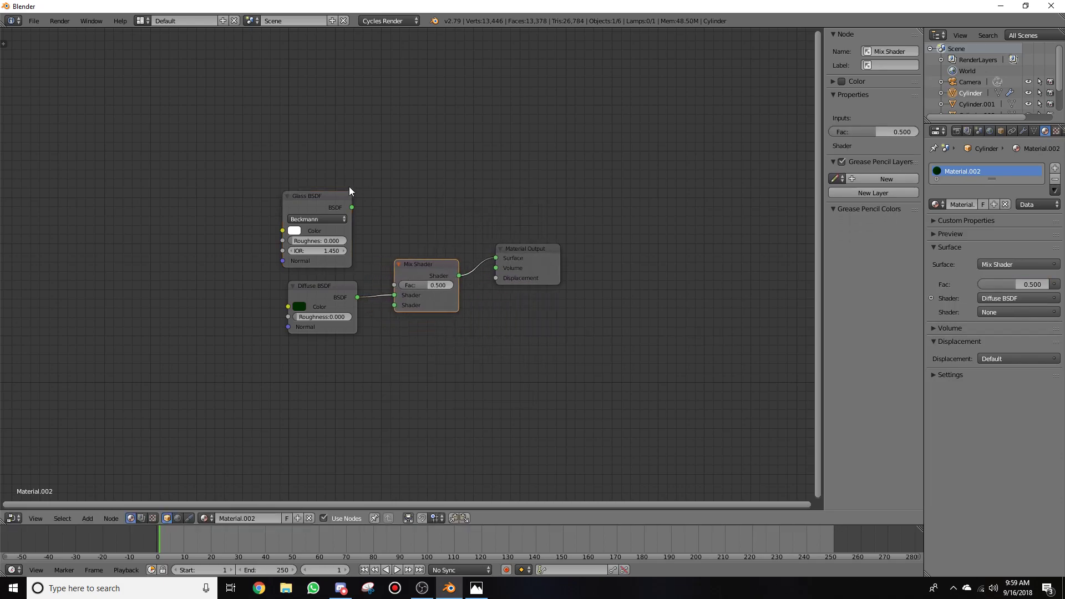
Step: Connect the Glass BSDF to the Mix Shader's first shader input and the Diffuse BSDF to its second
drag(325, 201, 315, 369)
mouse_move(325, 287)
mouse_down()
mouse_move(323, 227)
mouse_move(327, 301)
mouse_up()
mouse_move(394, 296)
mouse_down()
mouse_move(376, 301)
mouse_move(394, 305)
mouse_up()
drag(312, 380, 391, 295)
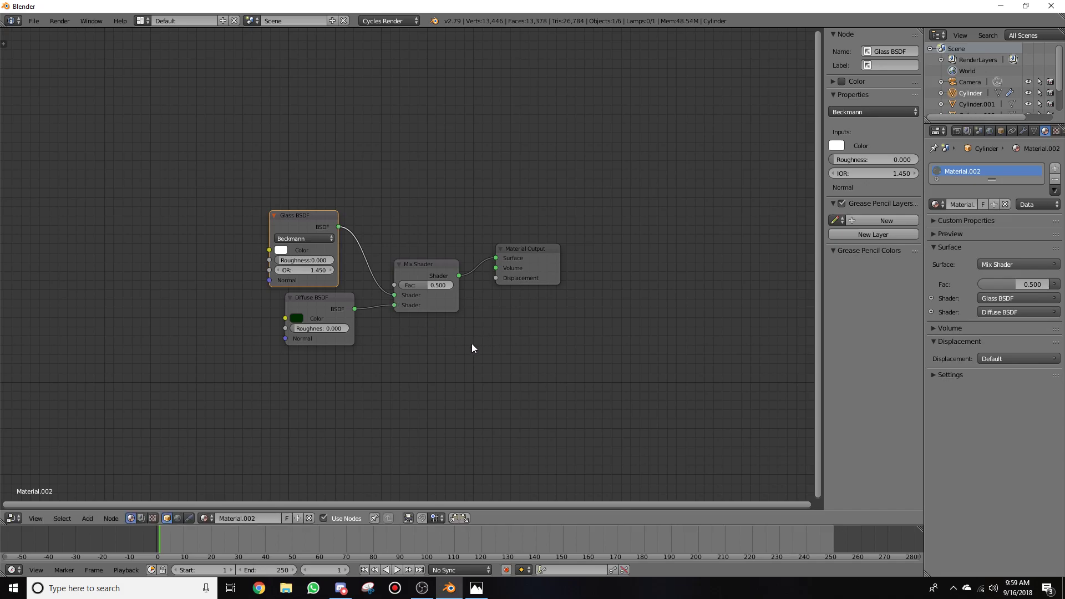
Step: Add a Glossy BSDF node below the Mix Shader, and insert a second Mix Shader between the first one and the Material Output
key(shift+a)
mouse_move(426, 374)
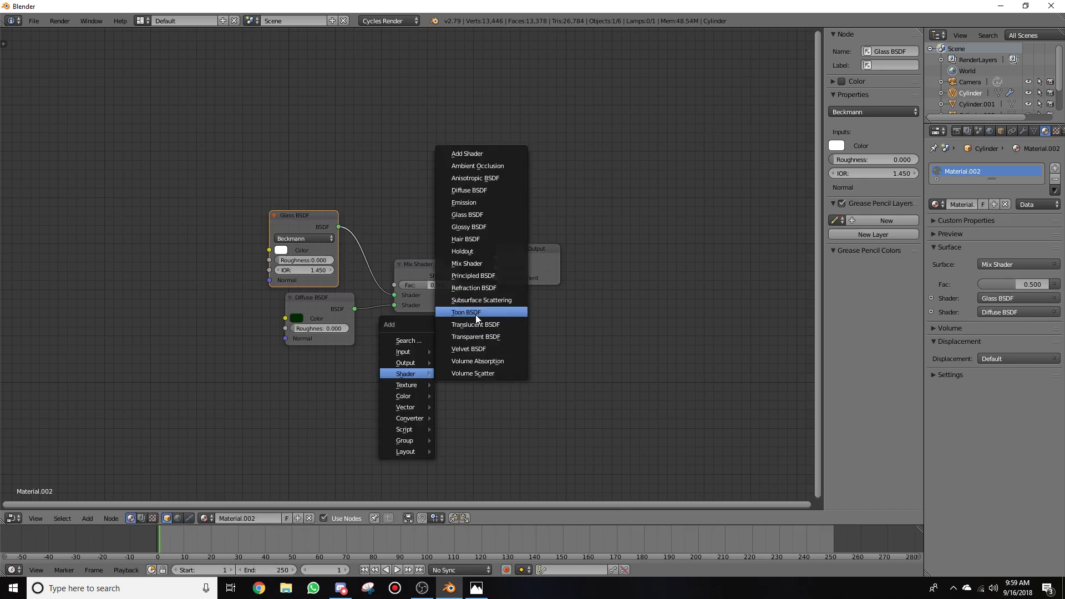
click(485, 226)
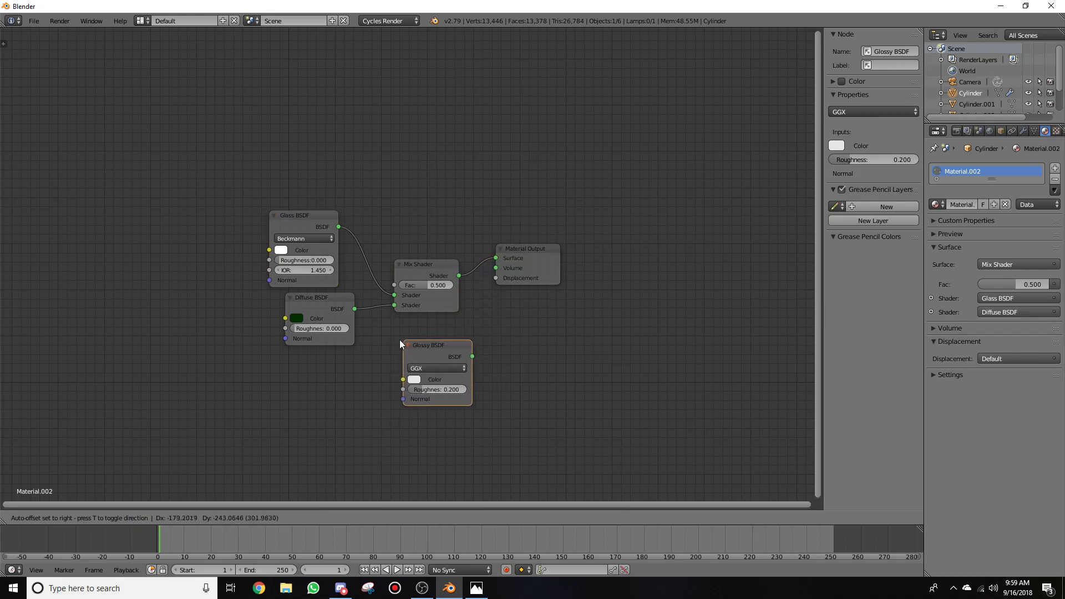
click(391, 329)
key(shift+a)
mouse_move(515, 345)
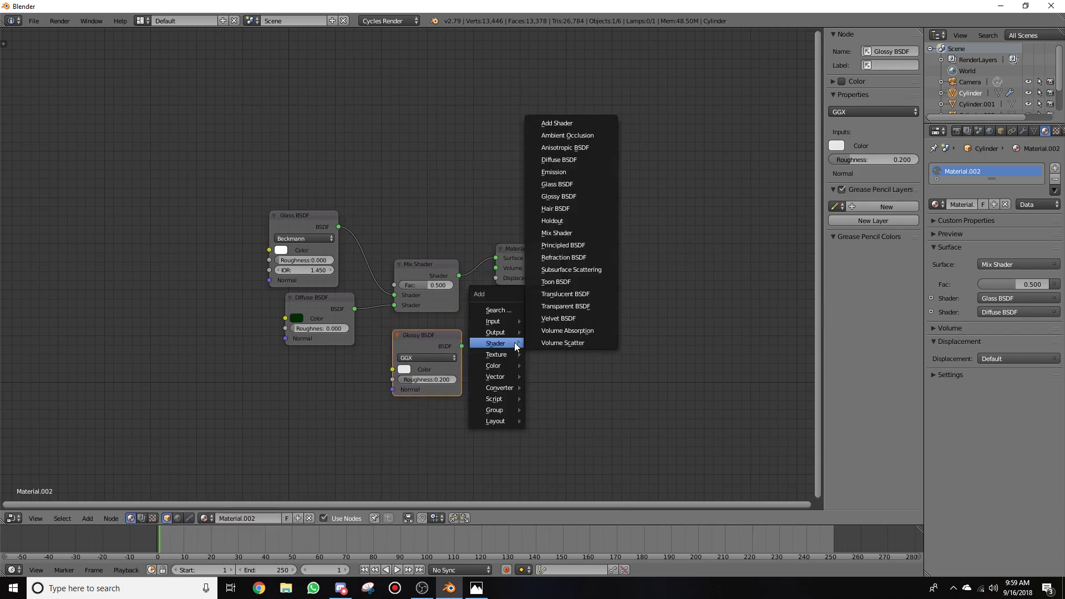
click(556, 232)
click(455, 259)
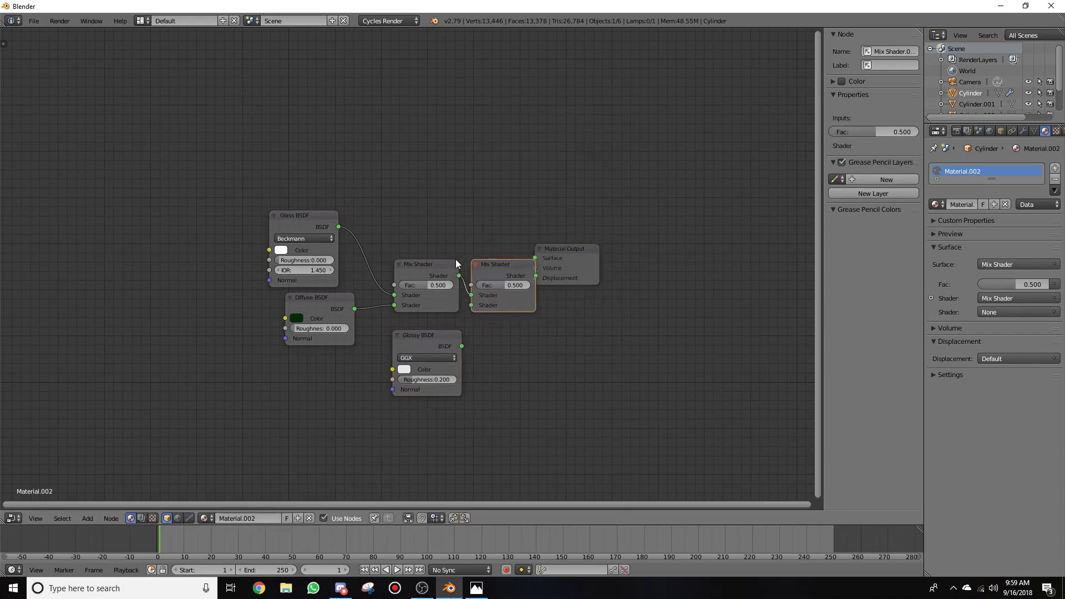
Step: Connect the Glossy BSDF to the second Mix Shader's second input and copy the Diffuse BSDF's dark green colour (hex 022D00) to it
drag(462, 346, 470, 343)
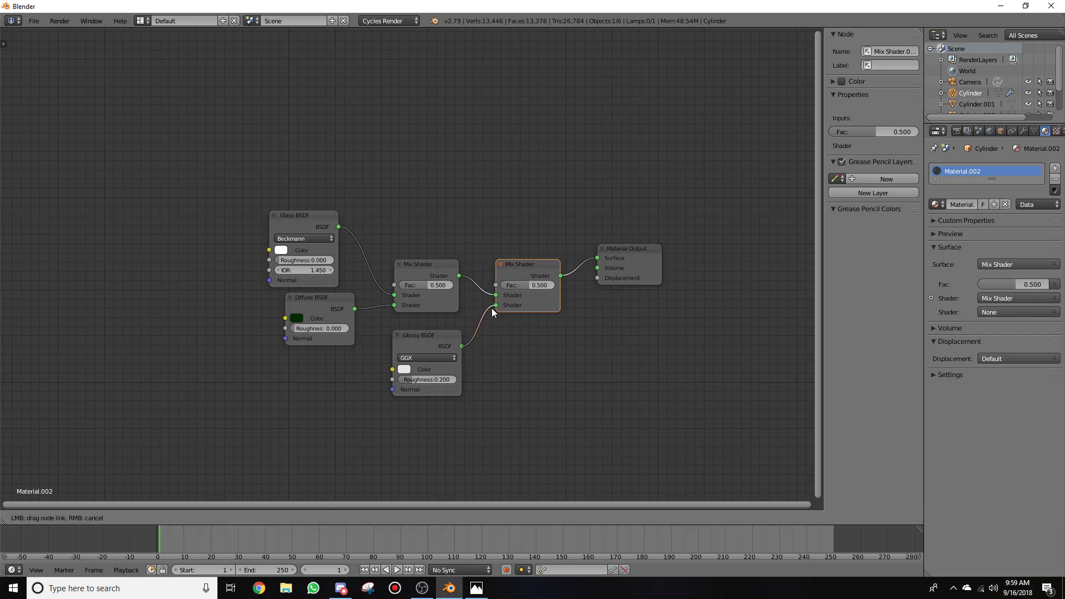
drag(491, 308, 494, 307)
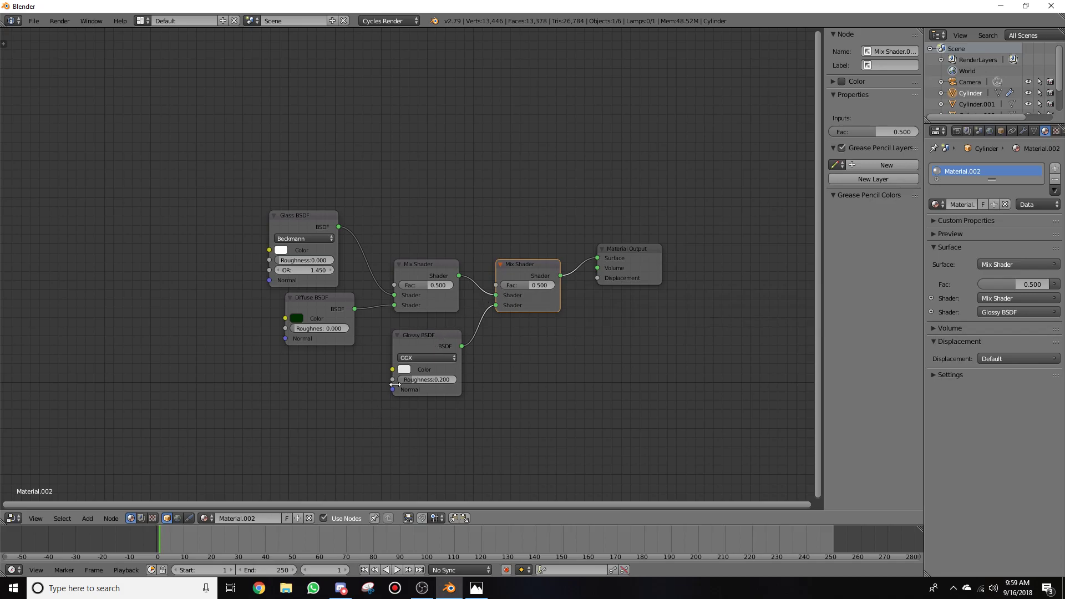
click(296, 319)
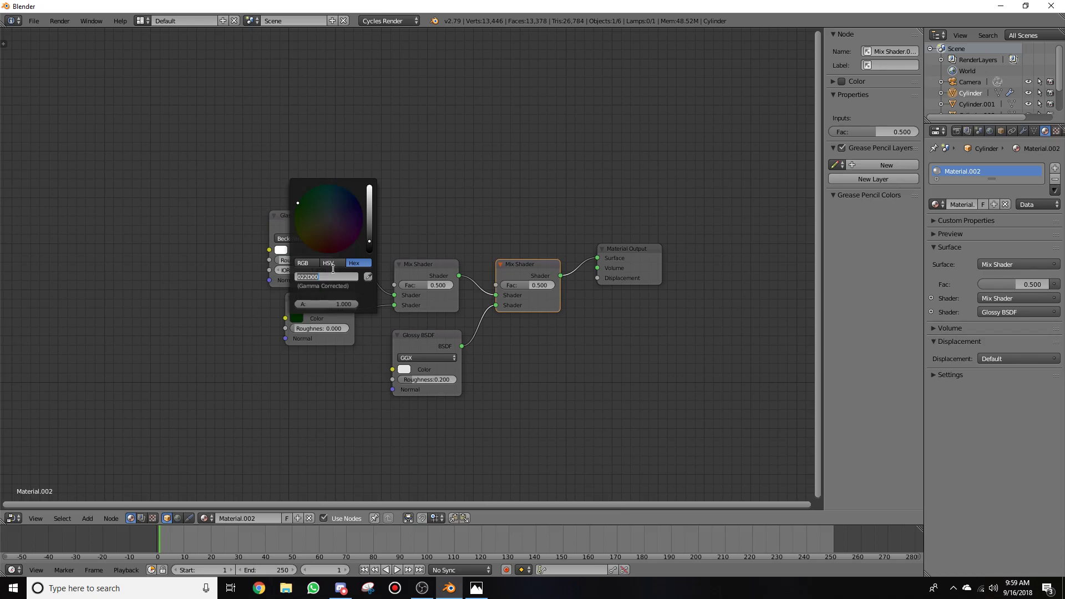
click(407, 359)
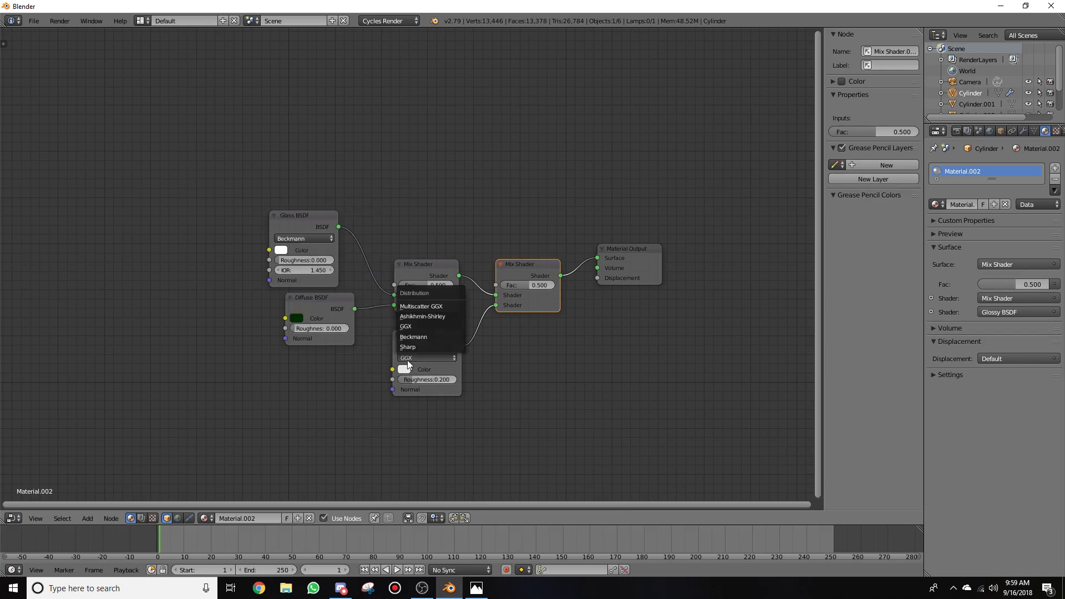
click(406, 372)
click(405, 370)
click(445, 327)
key(ctrl+v)
click(497, 375)
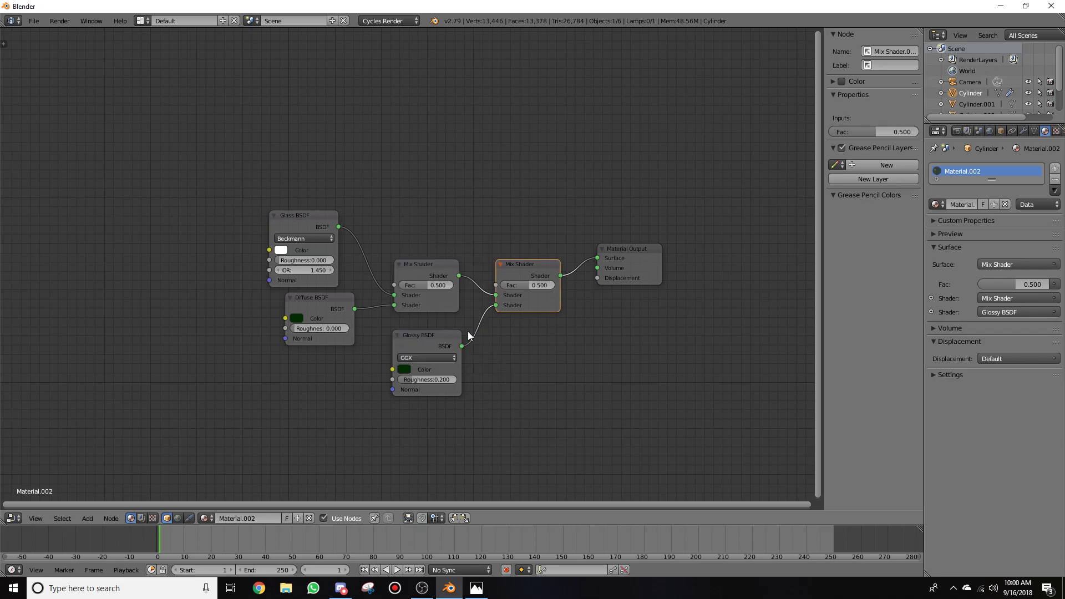
Step: Set the first Mix Shader's factor to 0.750 and the second Mix Shader's factor to 0.250
click(434, 283)
click(529, 285)
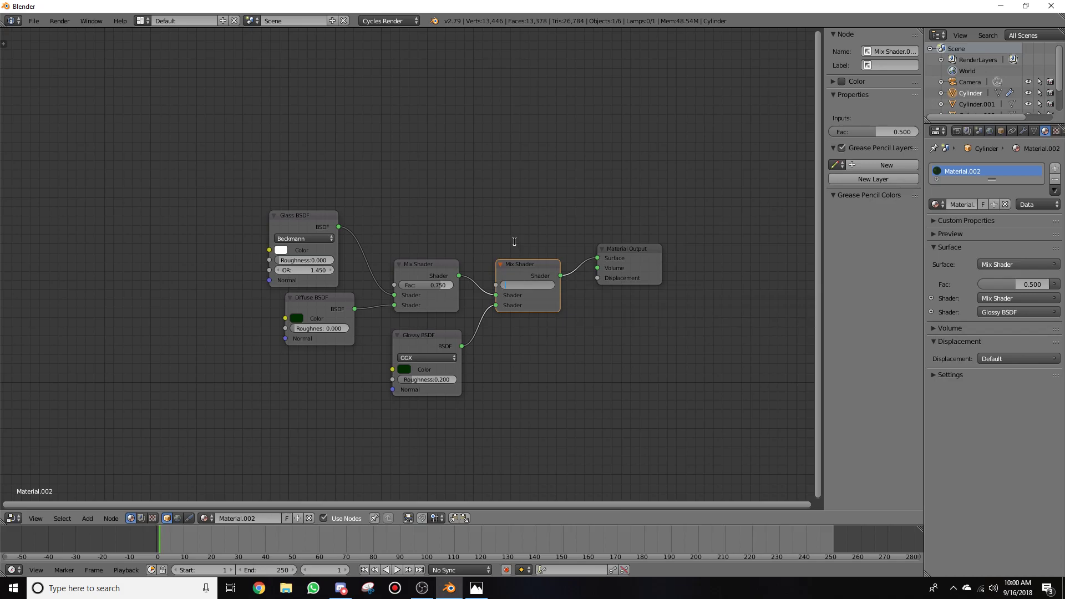
key(Return)
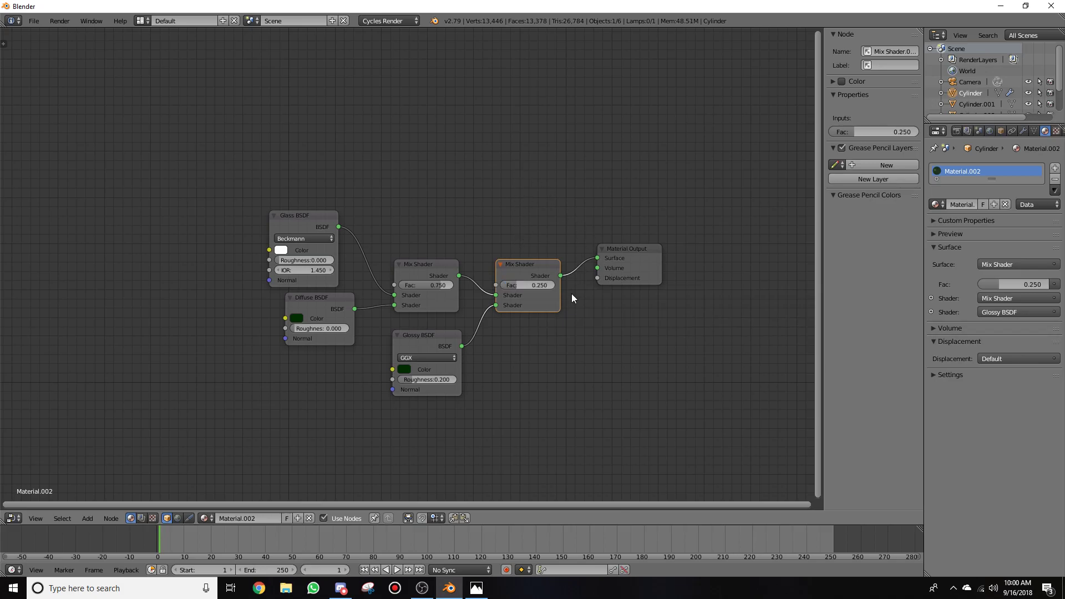
Step: Switch from the node editor to the 3D view and preview the bottle's glass material in rendered shading, then return to solid shading
click(13, 518)
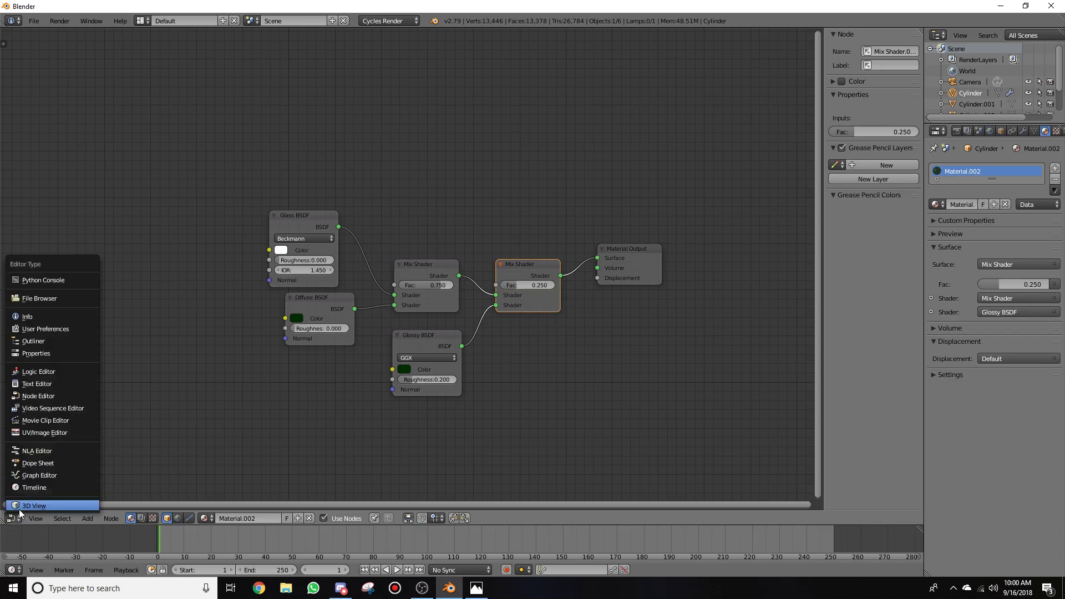
click(25, 506)
middle_drag(607, 391, 704, 386)
key(shift+a)
key(shift+z)
key(KP_1)
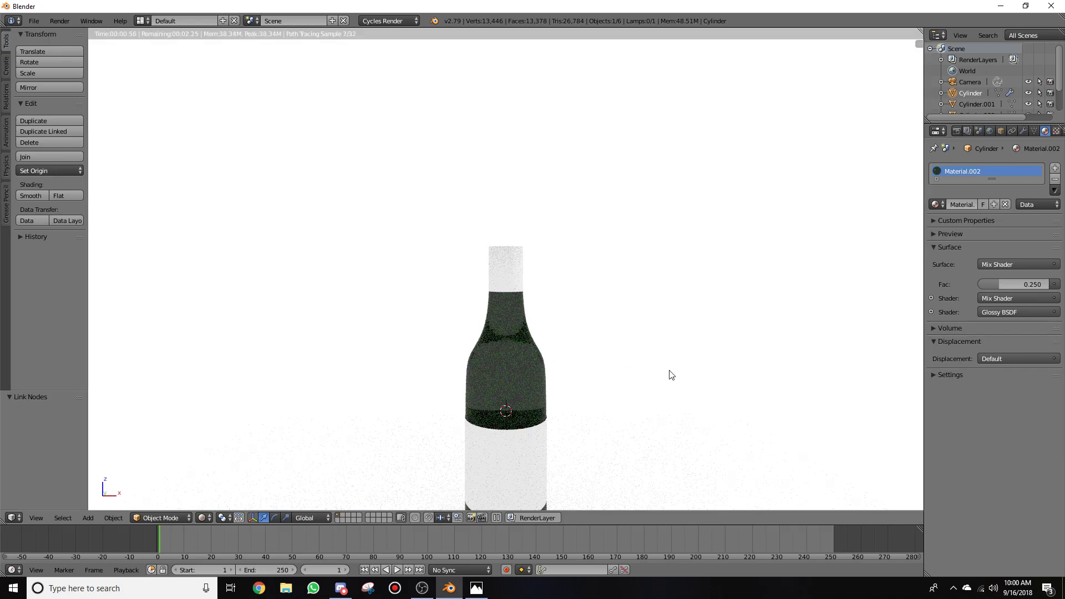
middle_drag(671, 375, 630, 397)
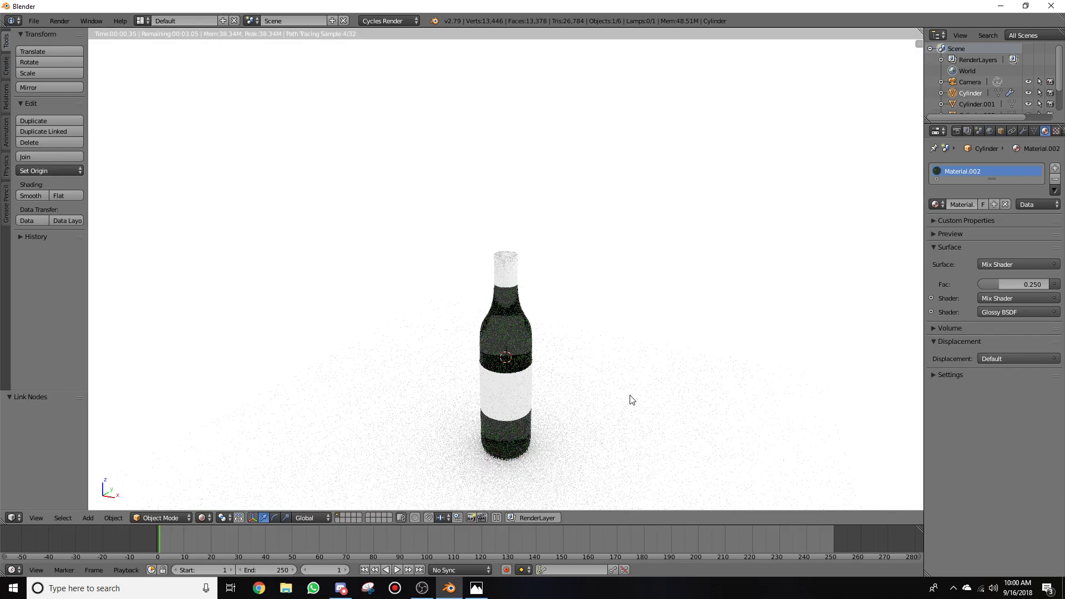
key(shift+z)
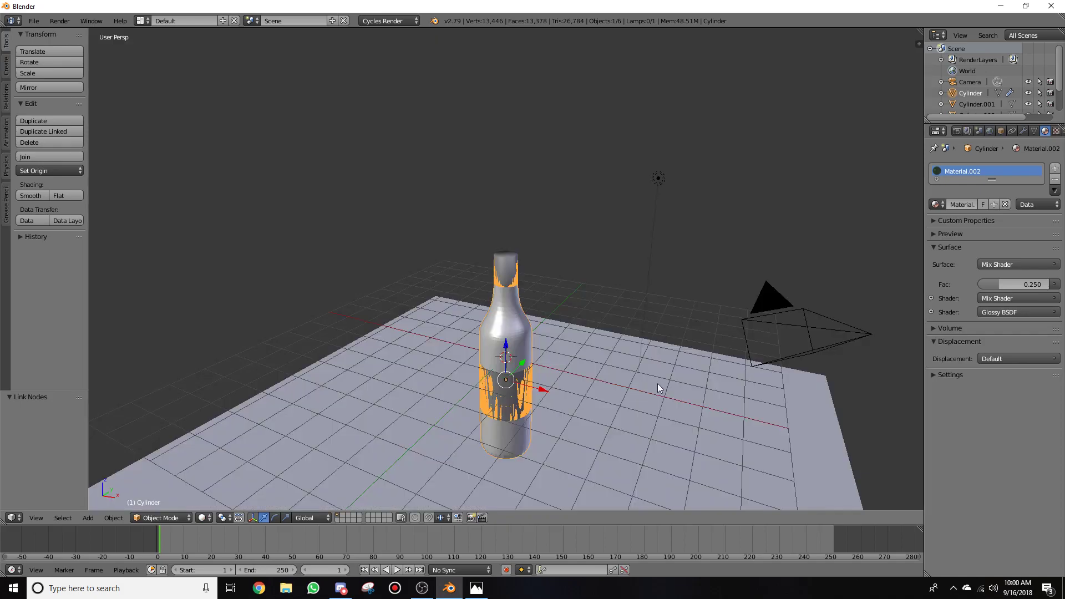
Step: Change the scene's point lamp to a Sun lamp
right_click(664, 178)
click(967, 228)
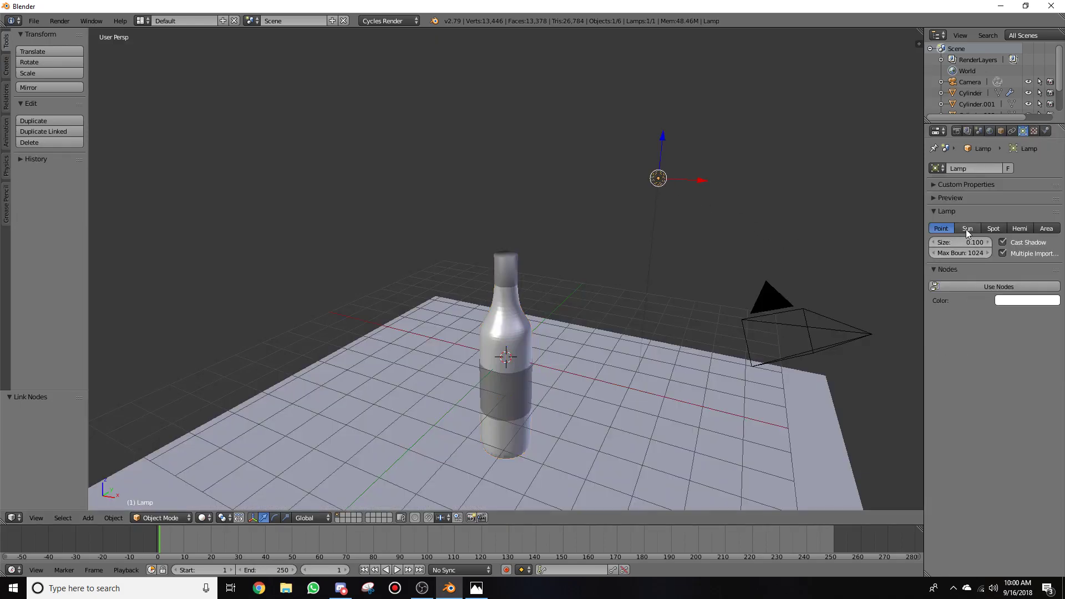
middle_drag(774, 270, 685, 289)
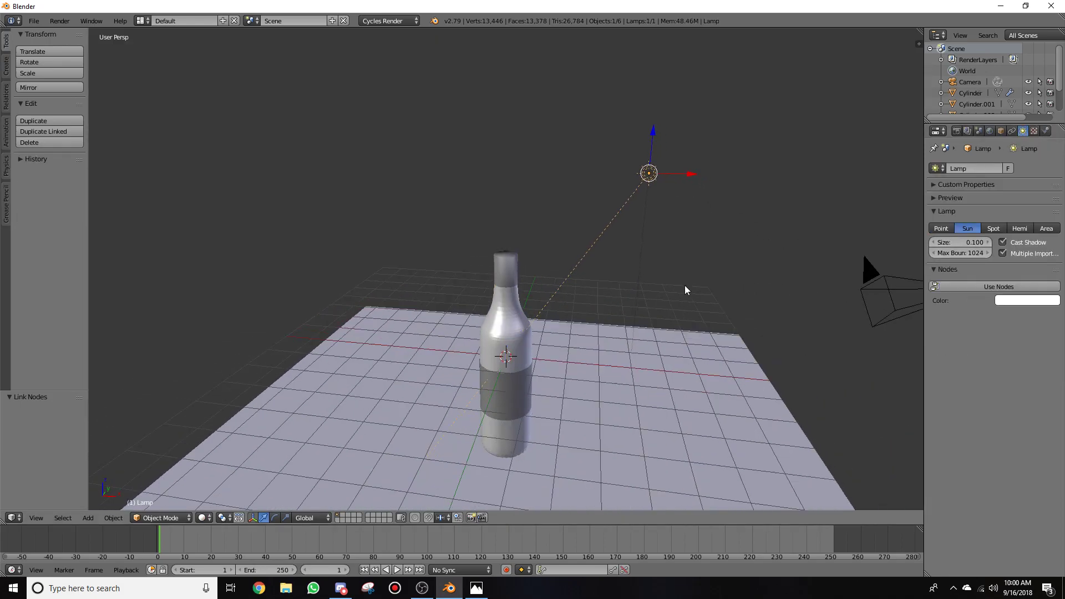
Step: Give the neck sleeve a new diffuse material with a dark red colour, hex 940D0C
right_click(509, 264)
middle_drag(509, 265, 551, 335)
mouse_move(633, 374)
middle_down()
mouse_move(586, 377)
mouse_move(638, 365)
middle_up()
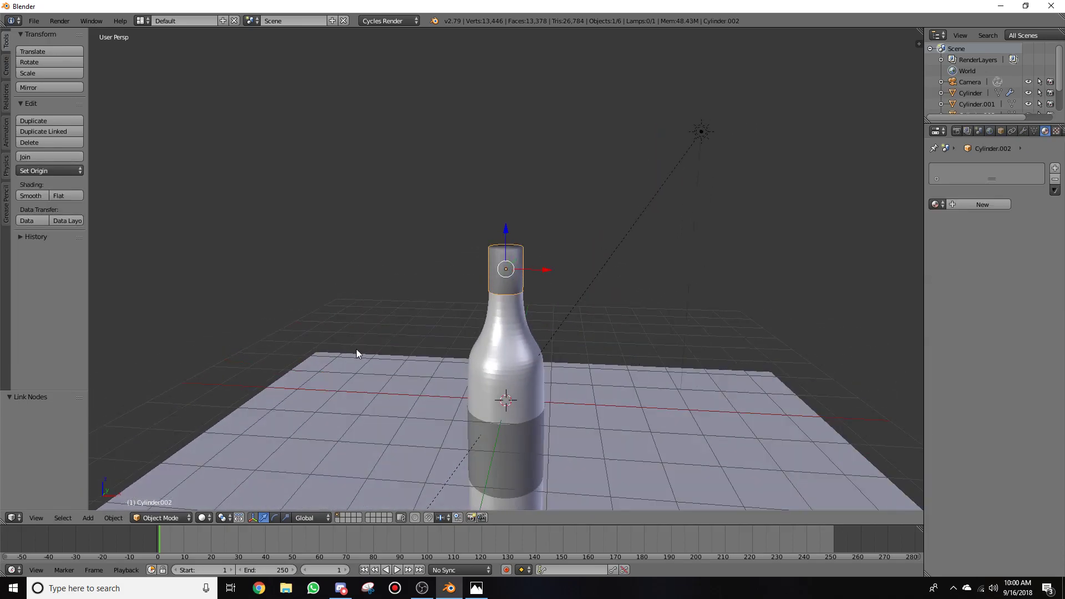
click(982, 204)
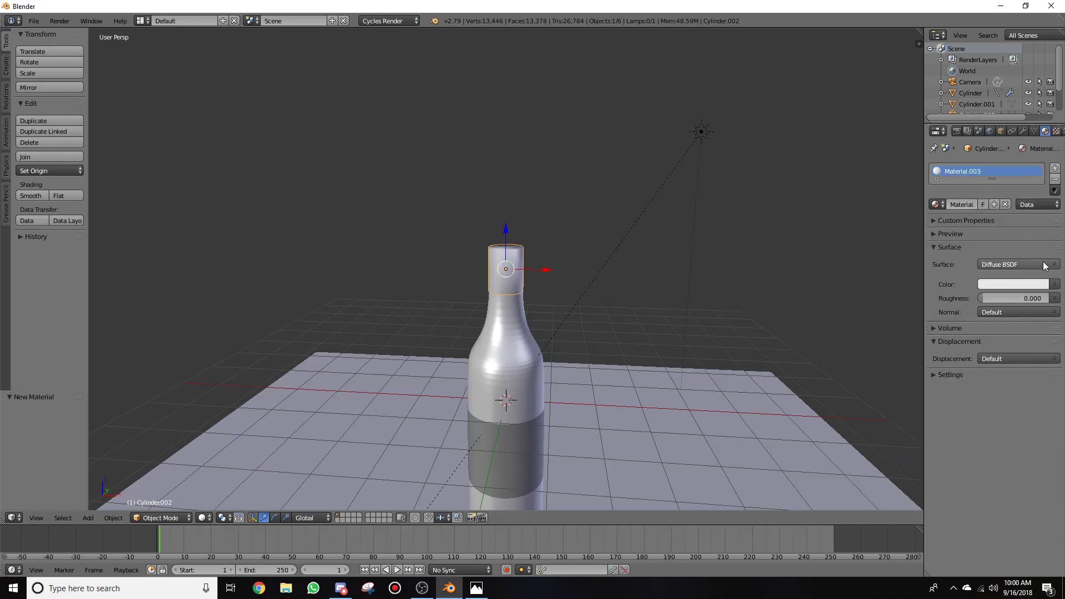
click(1015, 284)
click(989, 181)
drag(990, 180, 991, 203)
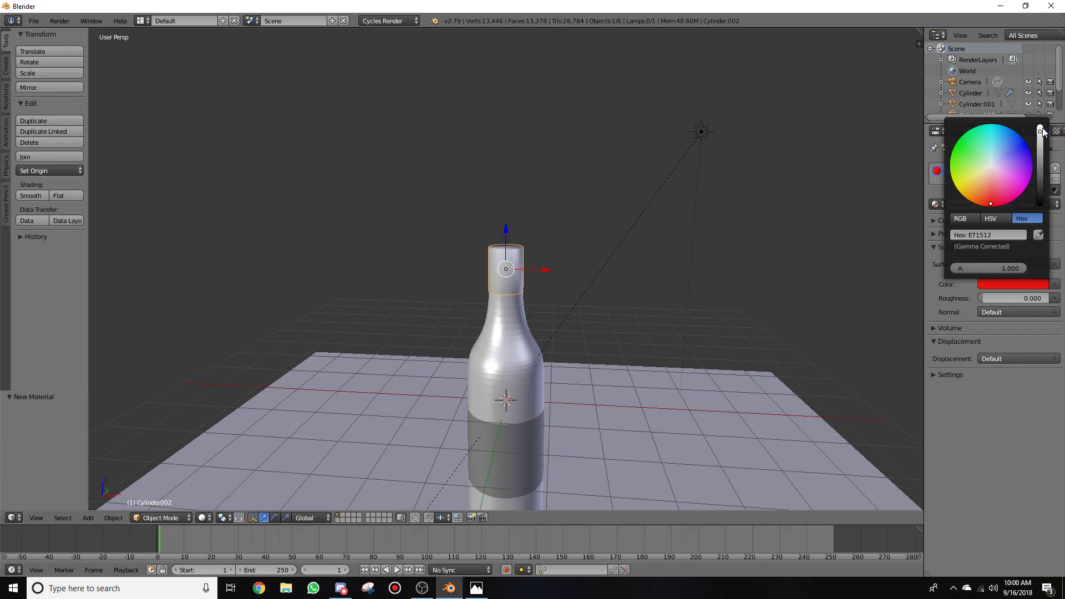
drag(1040, 131, 1040, 157)
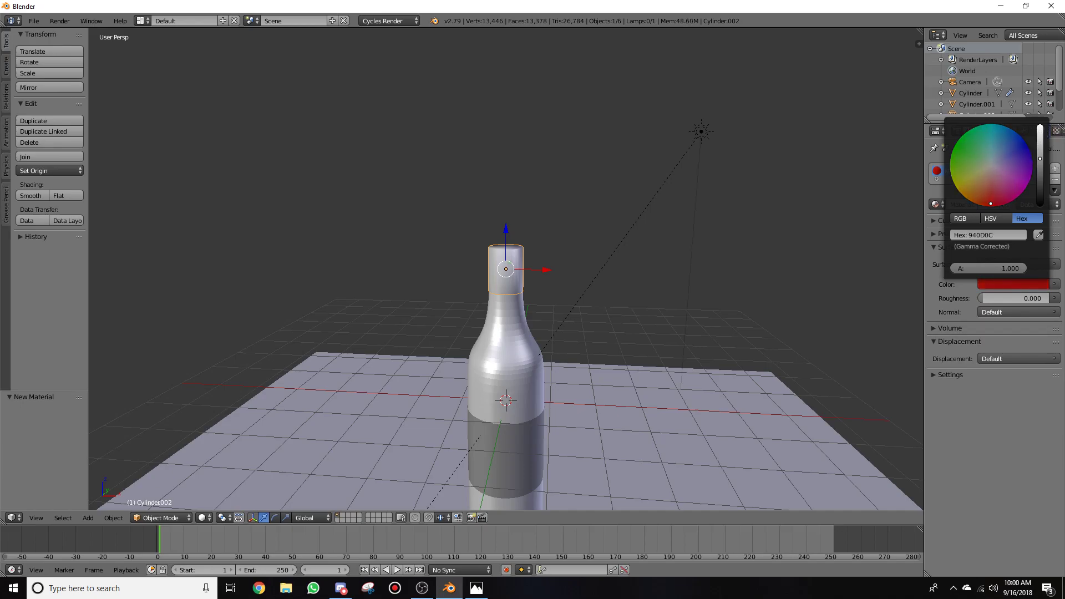
Step: Give the body sleeve a new diffuse material with a pale yellow colour
right_click(529, 437)
click(976, 205)
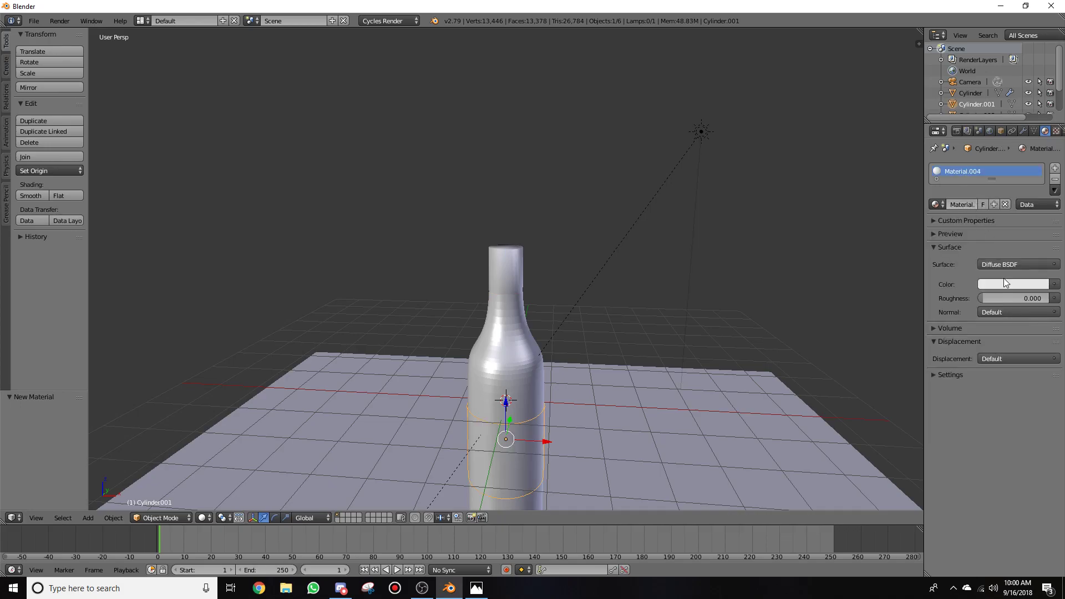
click(1007, 284)
drag(988, 174, 978, 176)
Step: Preview the whole bottle with its coloured sleeves in rendered shading, and return to solid shading
scroll(721, 301, down, 4)
middle_drag(714, 314, 663, 362)
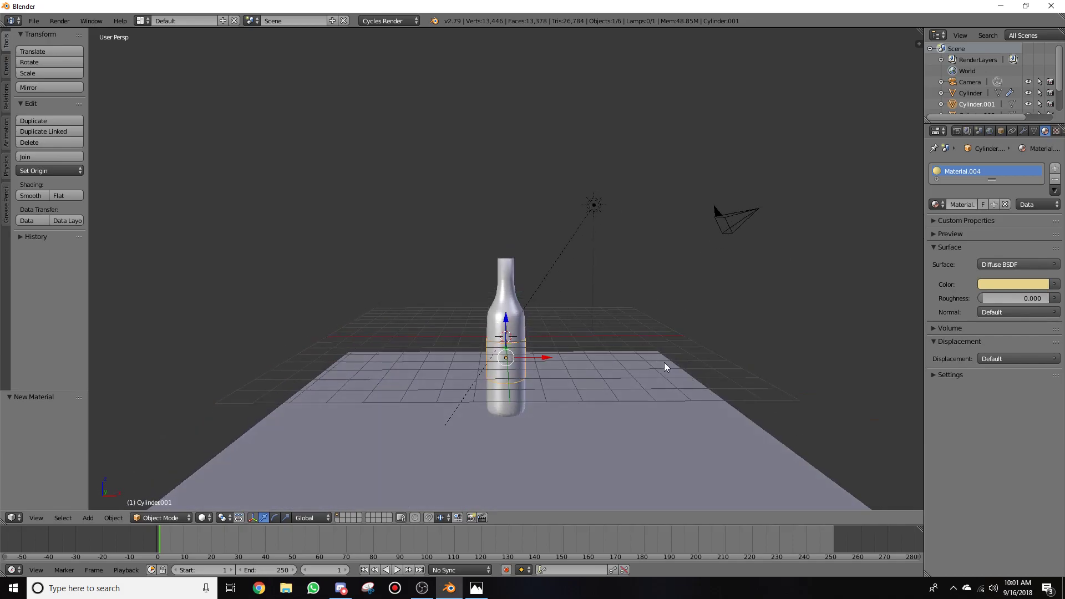
key(shift+z)
middle_drag(663, 372, 620, 387)
scroll(619, 387, up, 2)
scroll(619, 387, down, 1)
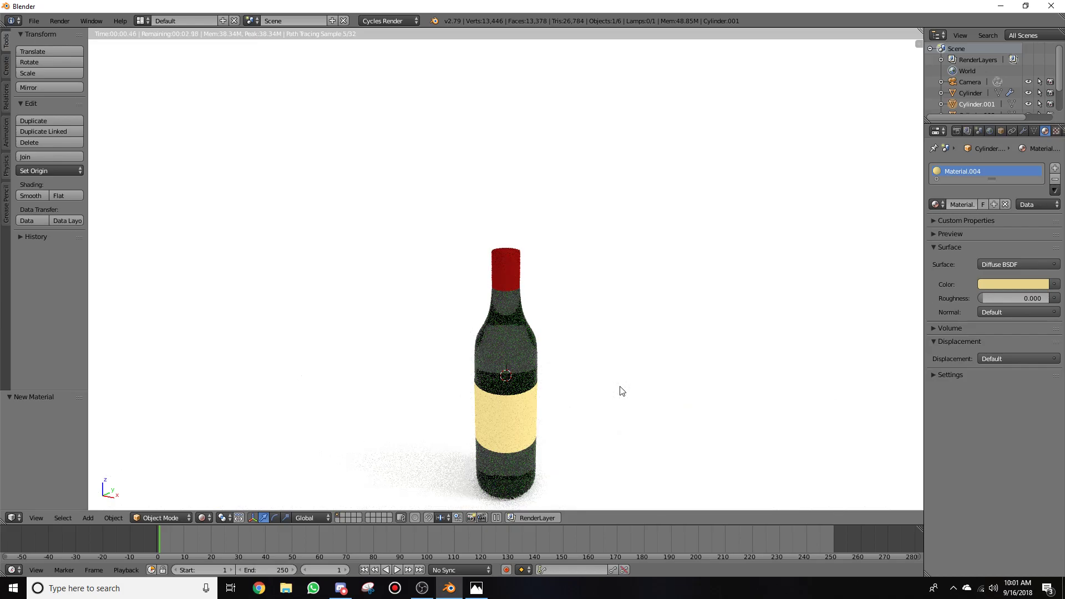
scroll(638, 382, down, 2)
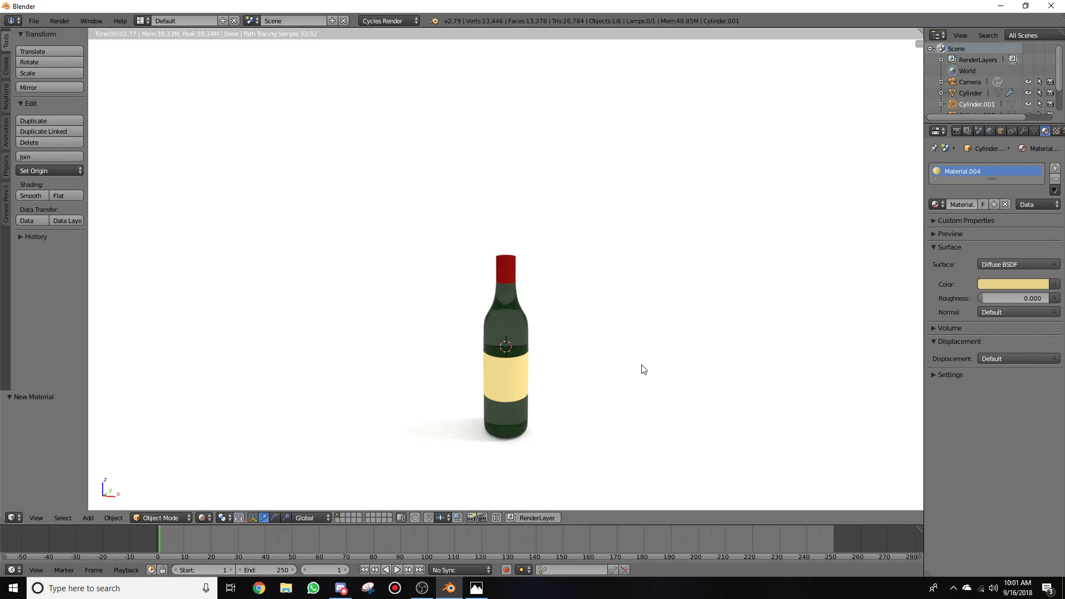
key(shift+z)
Step: Select the camera and look at the scene through it
middle_drag(751, 276, 668, 306)
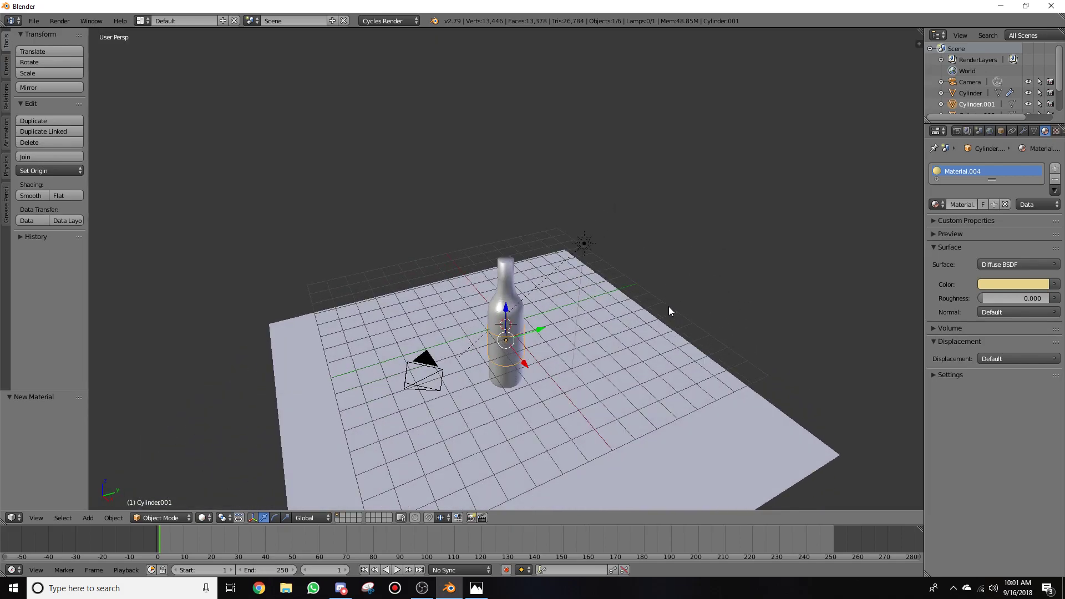
right_click(415, 379)
middle_drag(525, 408, 579, 403)
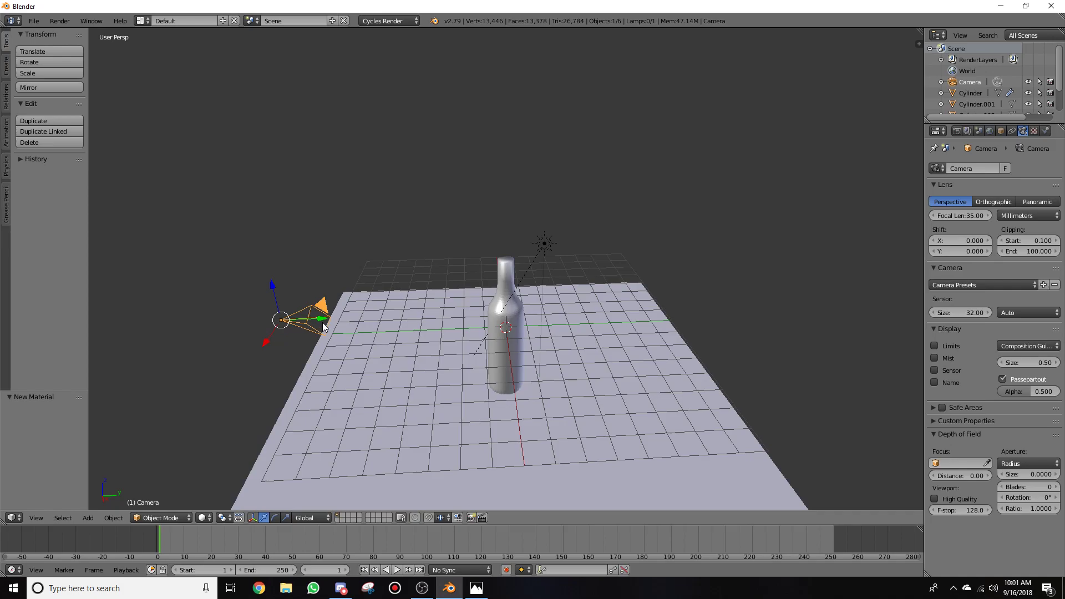
key(KP_0)
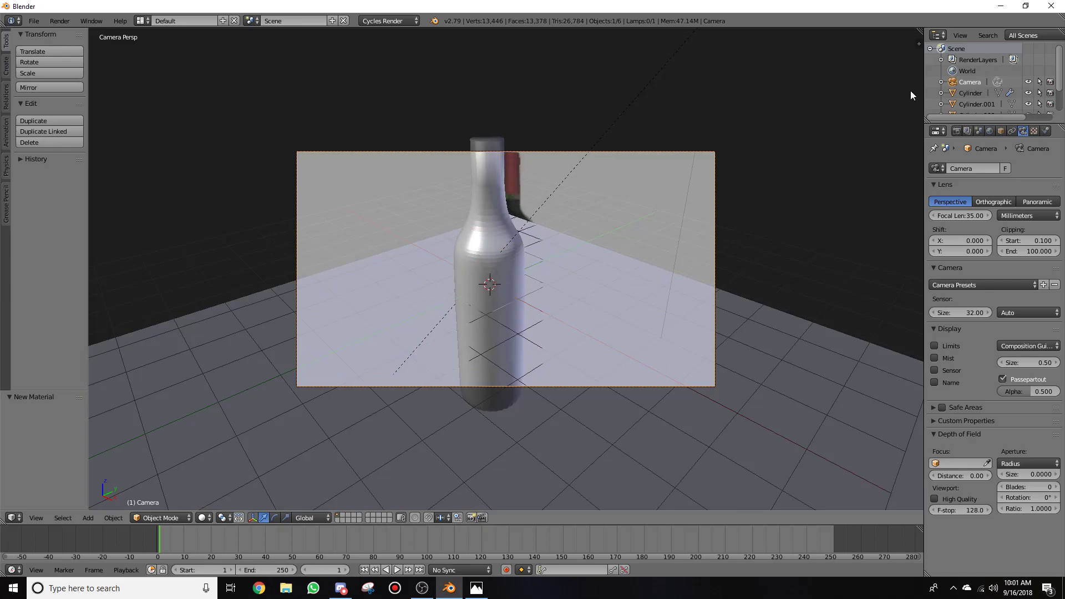
Step: Turn off the background images in the 3D view
key(n)
scroll(864, 297, down, 10)
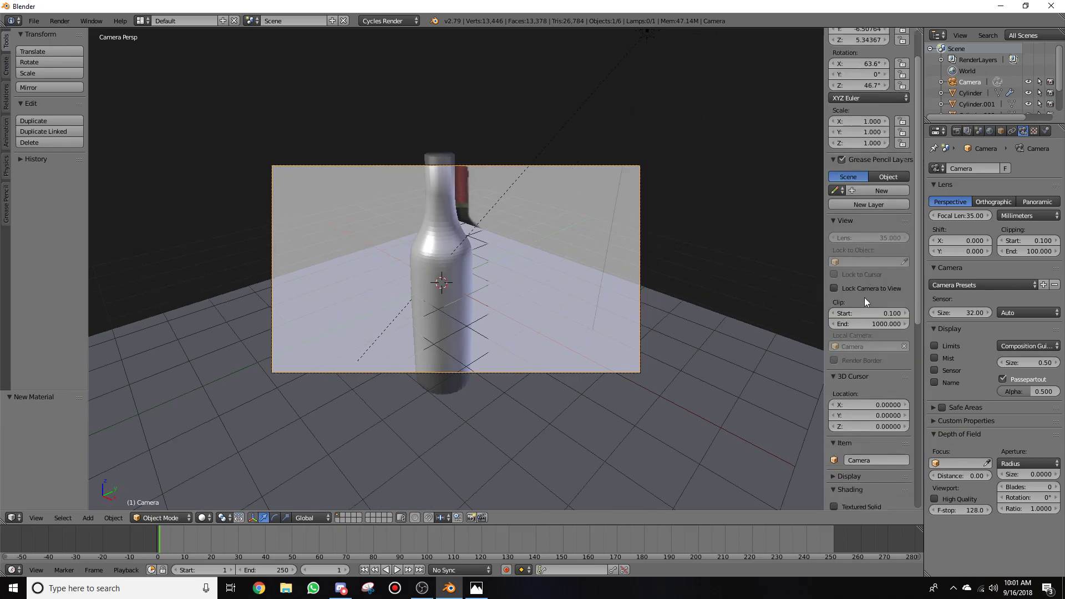
scroll(852, 383, down, 4)
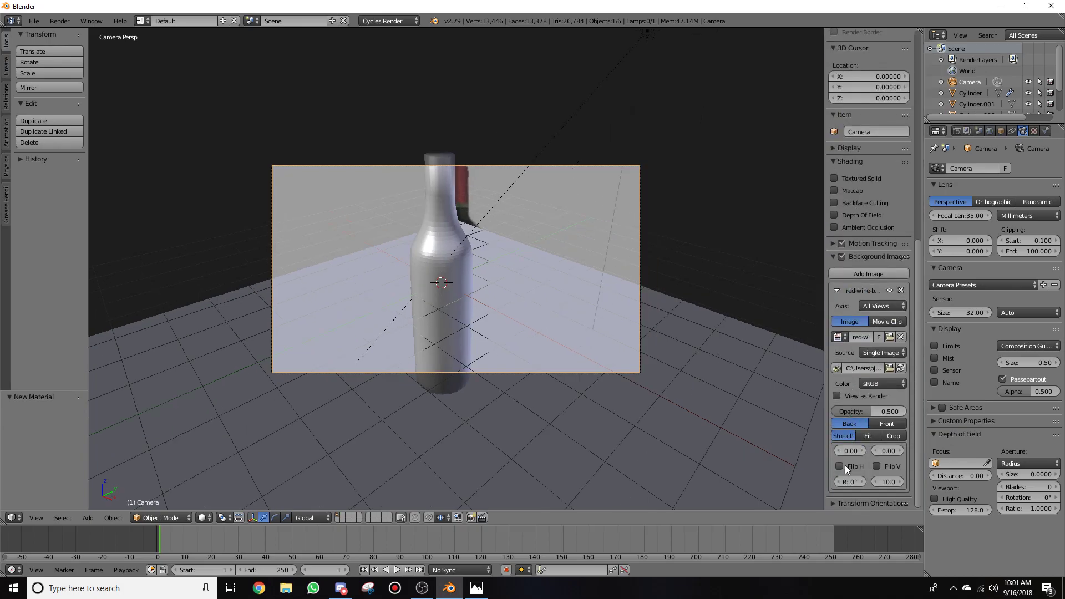
scroll(856, 308, up, 1)
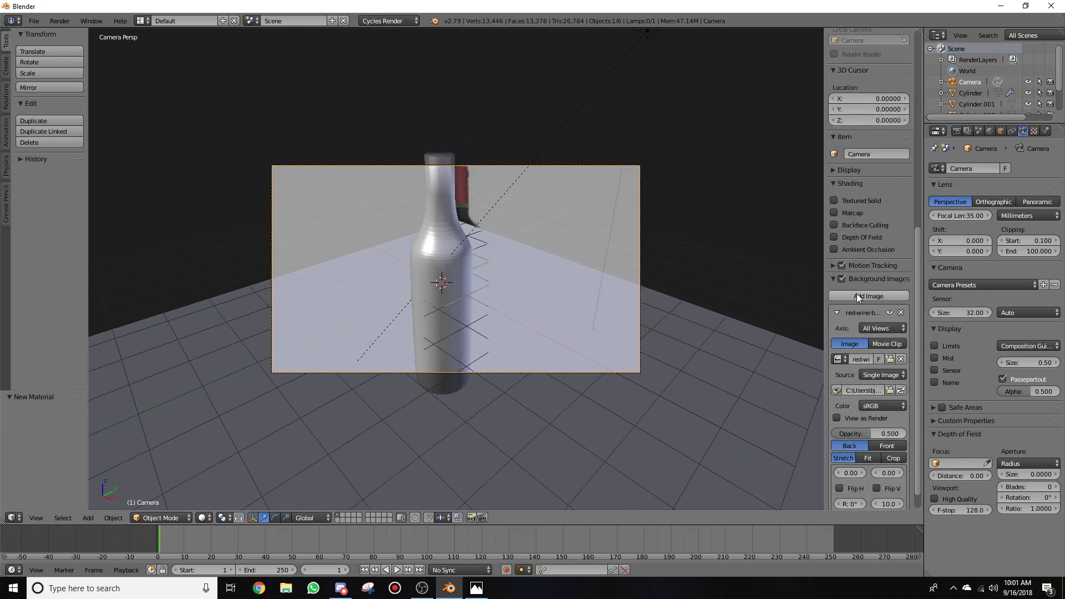
click(842, 278)
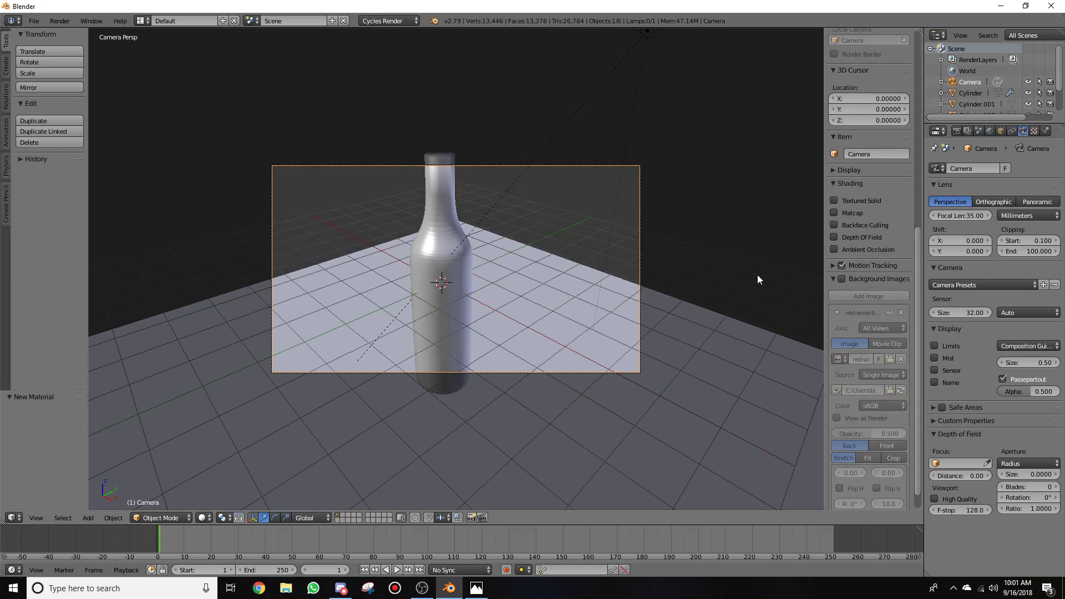
Step: Lock the camera to the view and reposition it farther back and higher so the whole bottle fits inside the frame
scroll(847, 104, up, 15)
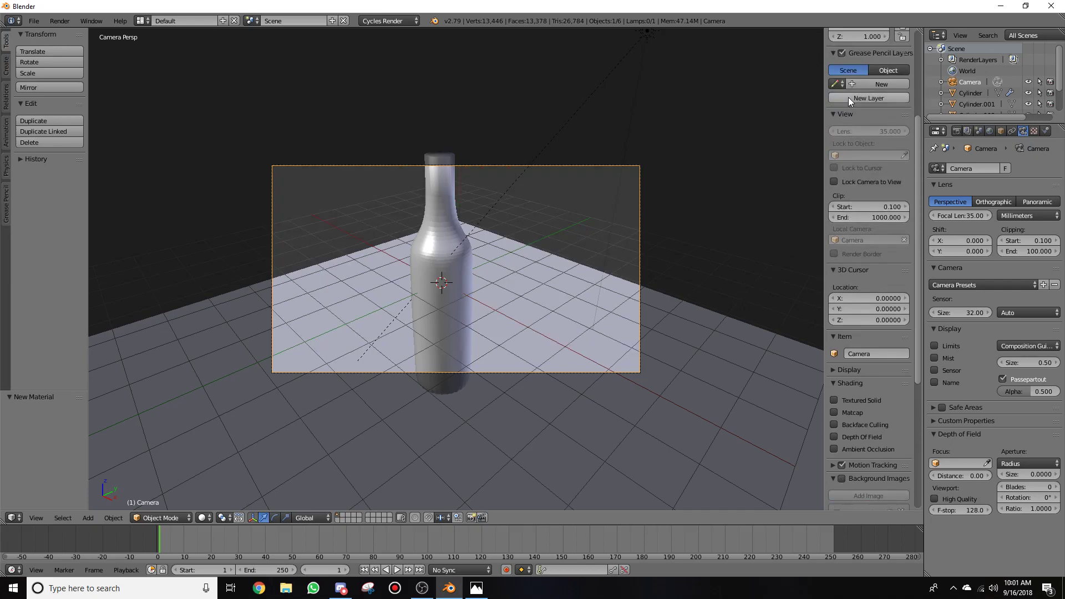
drag(823, 46, 920, 50)
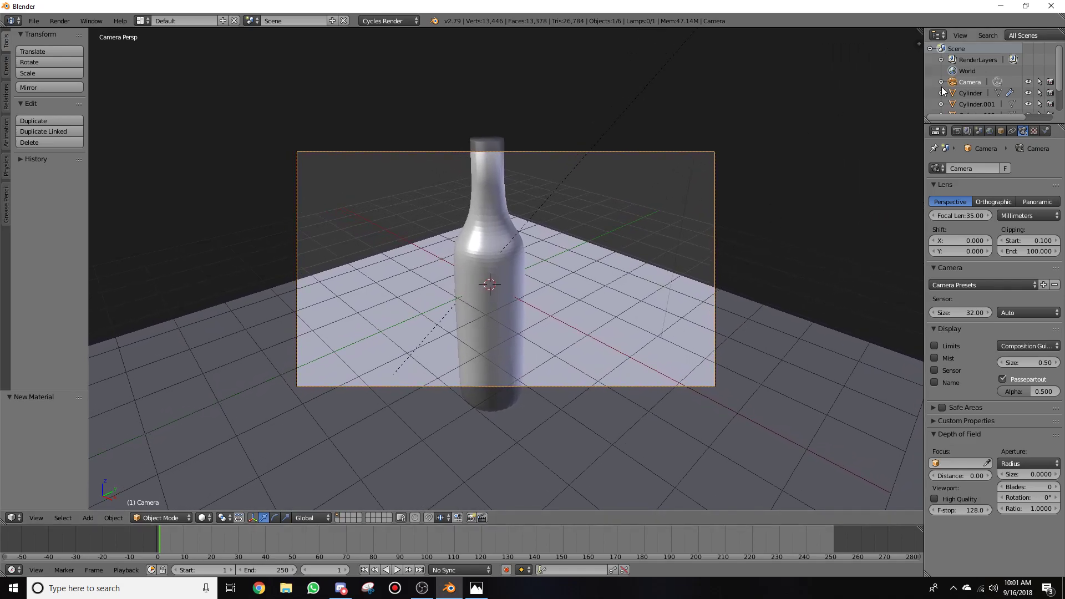
click(918, 44)
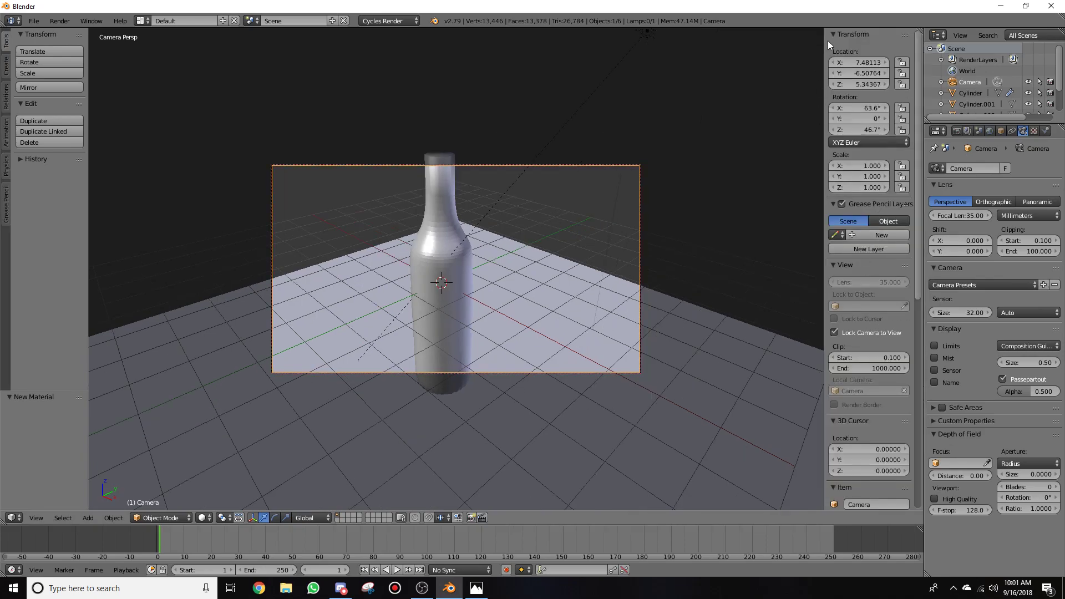
key(n)
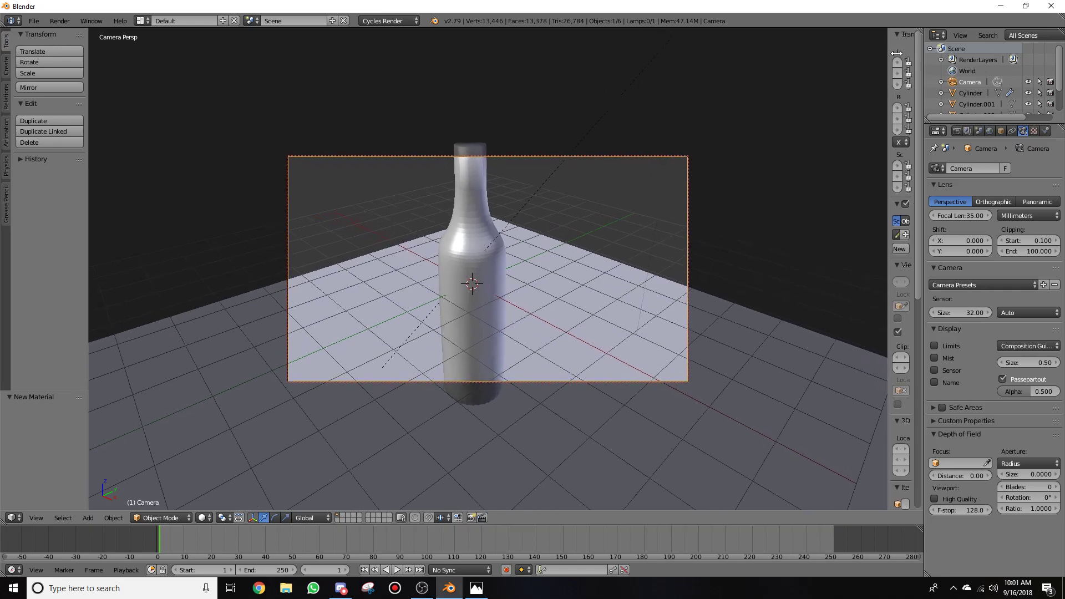
scroll(614, 269, down, 3)
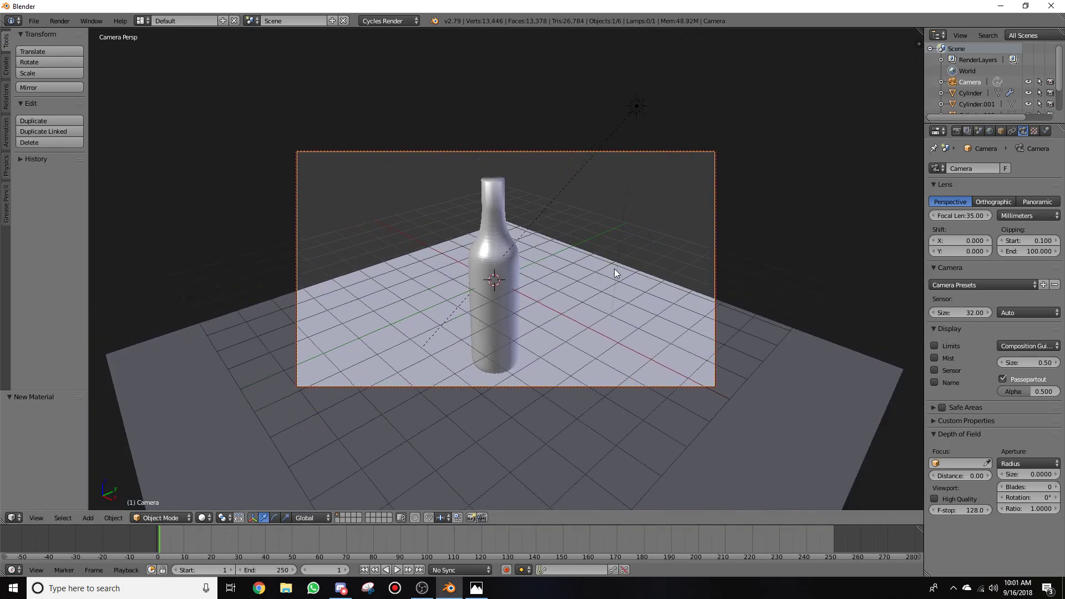
middle_drag(609, 273, 565, 283)
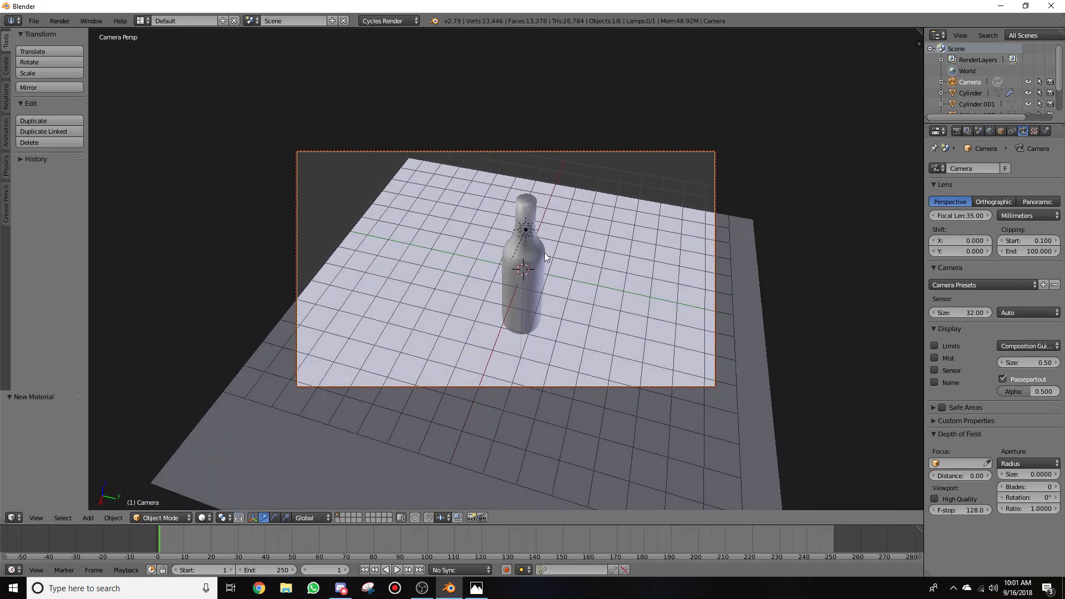
Step: Move the sun lamp 0.5 along the global Y axis
right_click(526, 230)
key(g)
key(y)
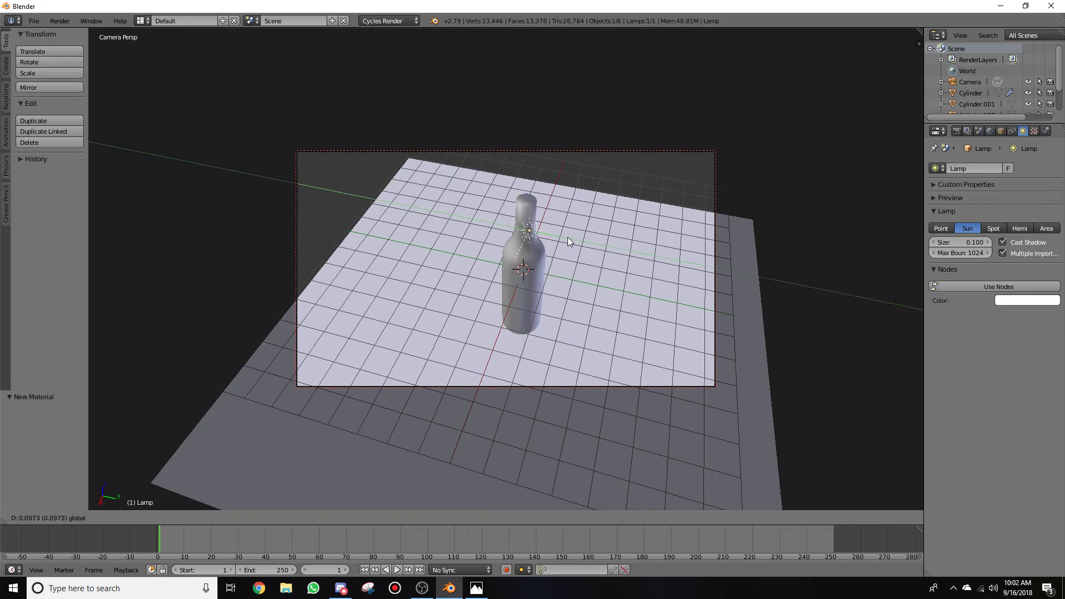
click(584, 242)
Step: Orbit the locked camera to a lower angle from the bottle's other side and preview the framing in rendered shading
middle_drag(583, 241, 615, 285)
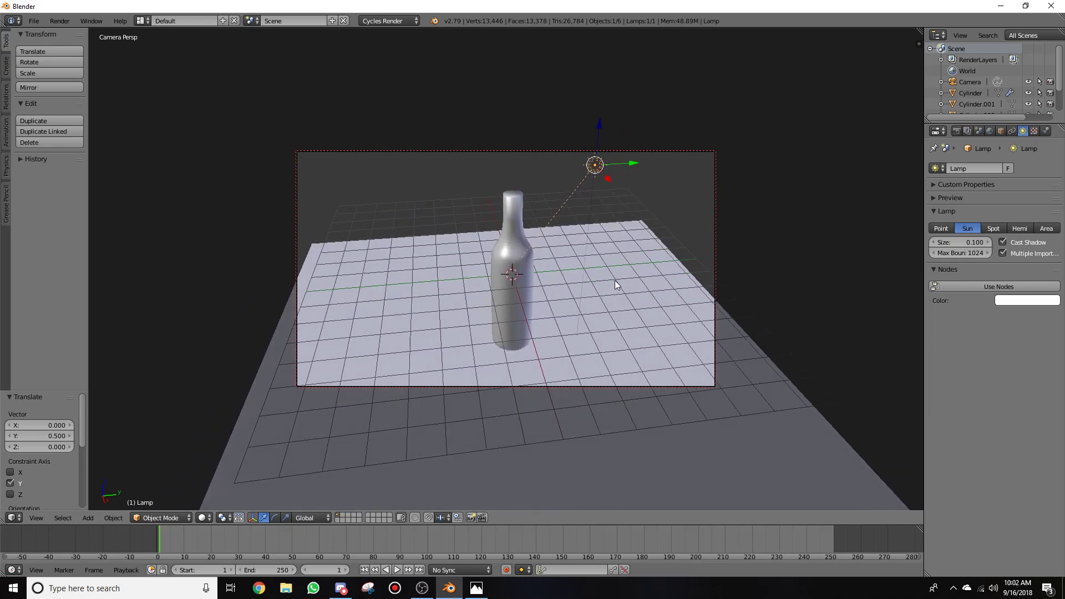
key(shift+z)
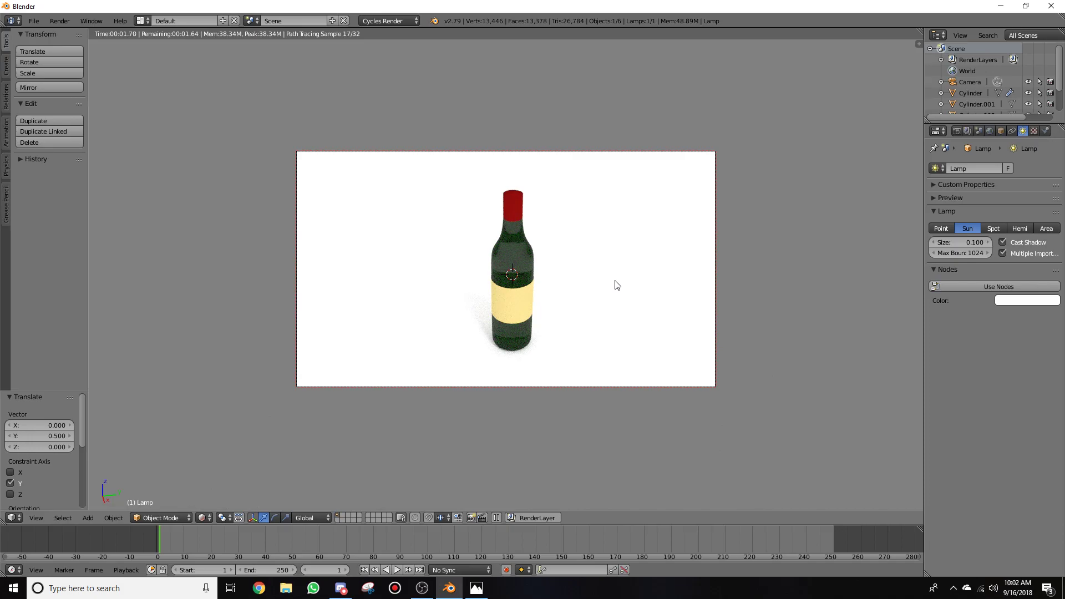
mouse_move(616, 285)
middle_down()
mouse_move(627, 285)
mouse_move(616, 283)
middle_up()
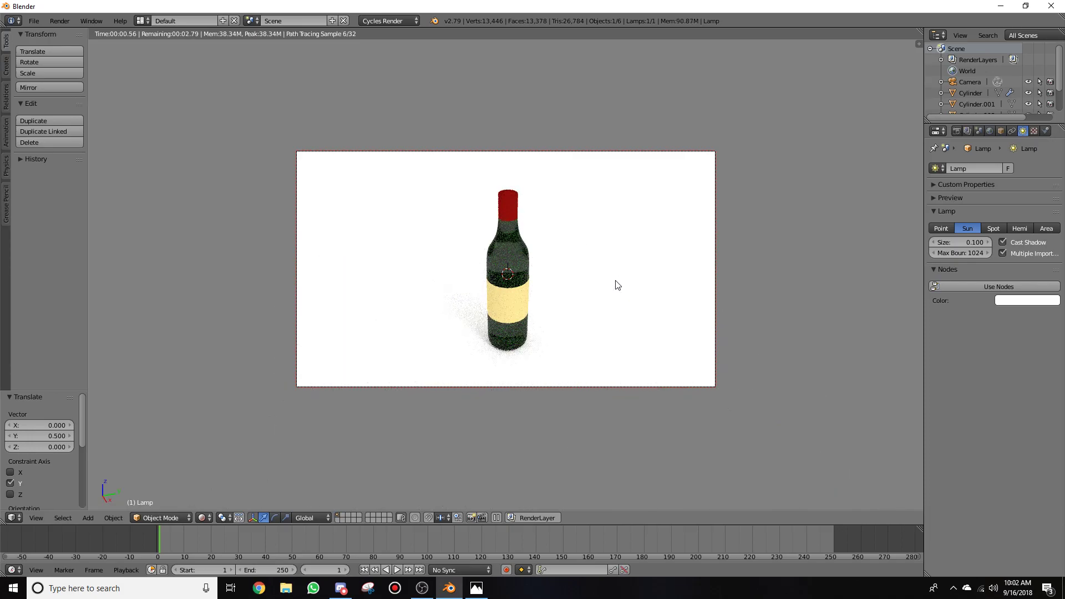
Step: Set the render device to GPU Compute and the render resolution scale to 100%
click(955, 131)
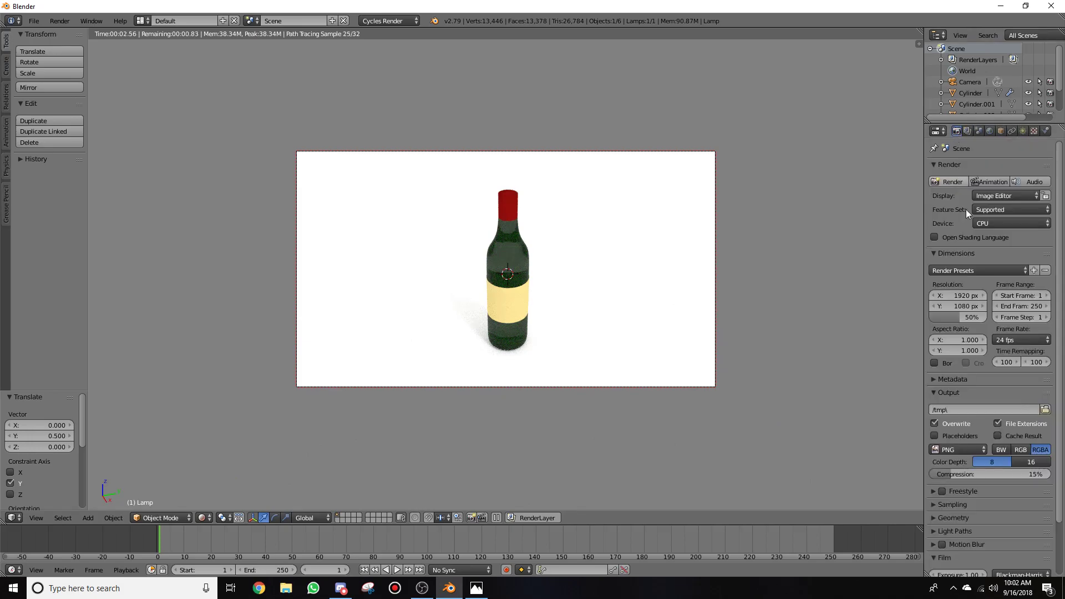
click(1012, 222)
click(1010, 198)
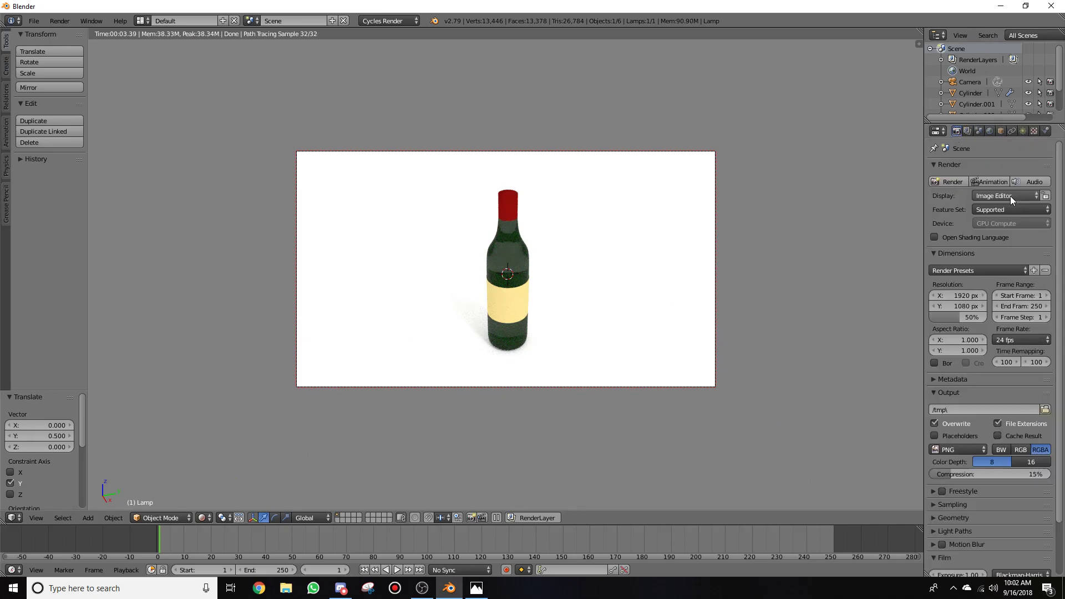
scroll(954, 248, down, 1)
drag(951, 298, 984, 296)
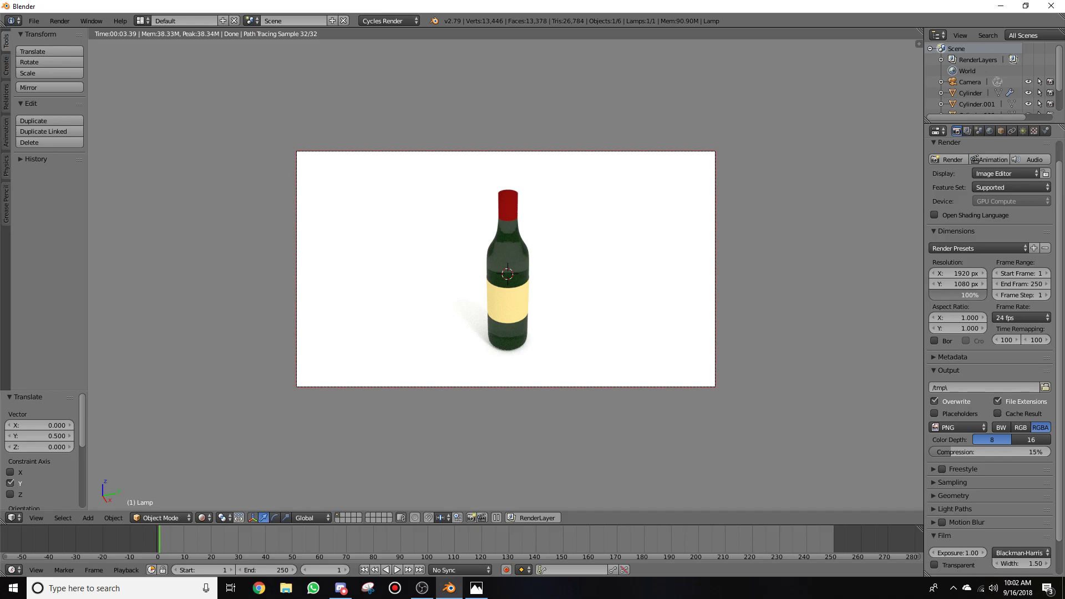
scroll(984, 234, up, 1)
scroll(983, 235, down, 1)
scroll(958, 342, down, 2)
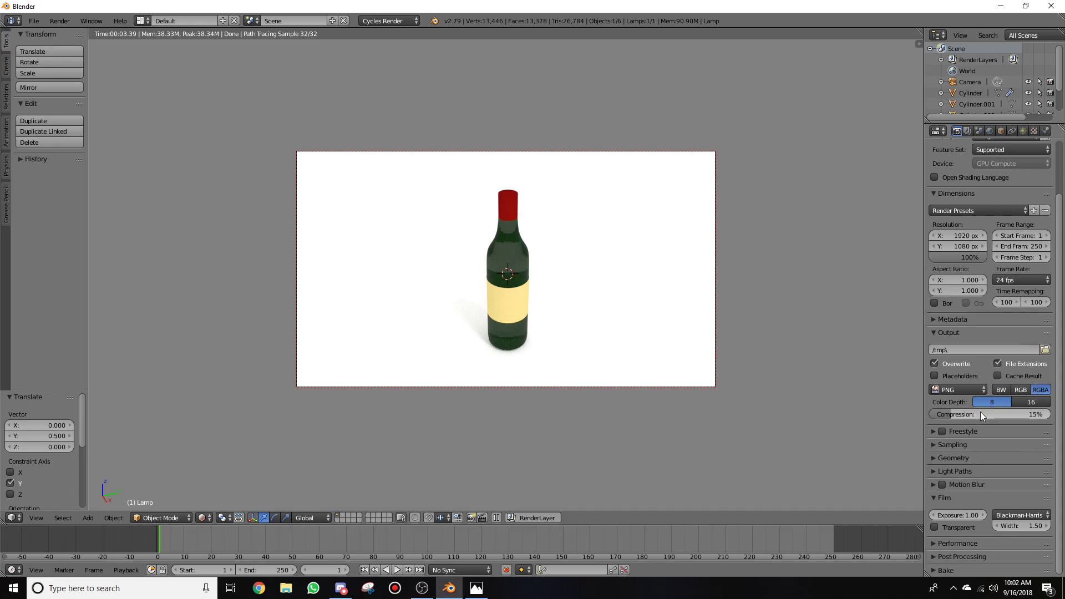
scroll(980, 411, up, 3)
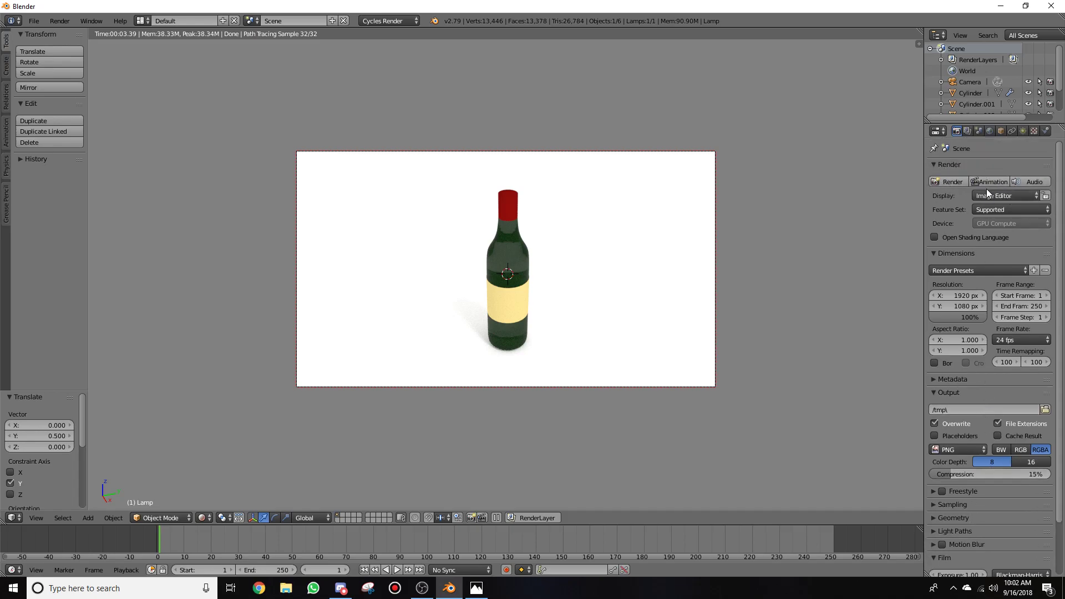
click(946, 181)
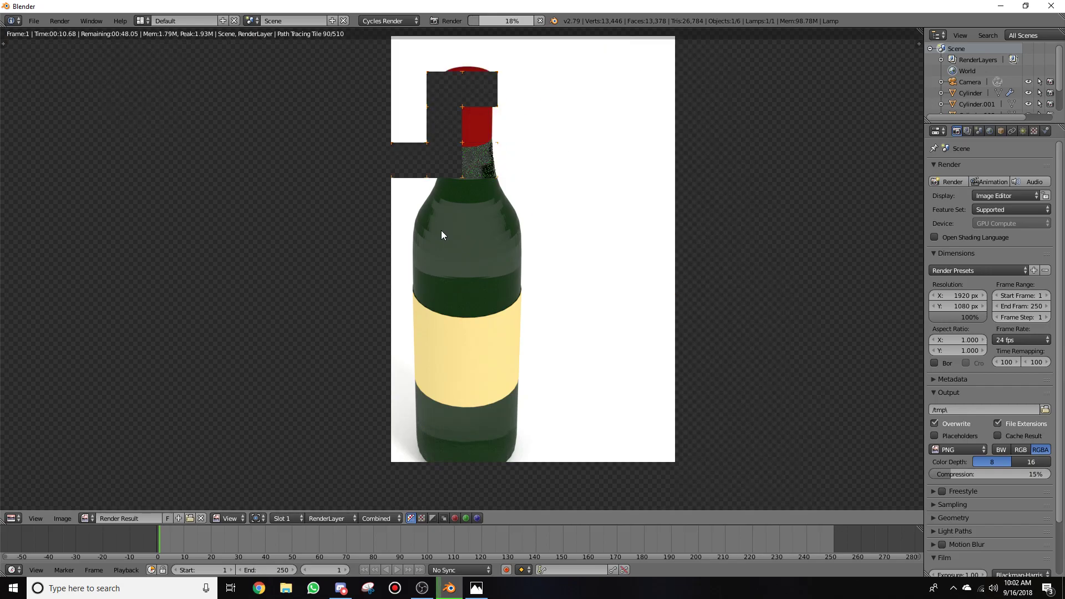
key(Escape)
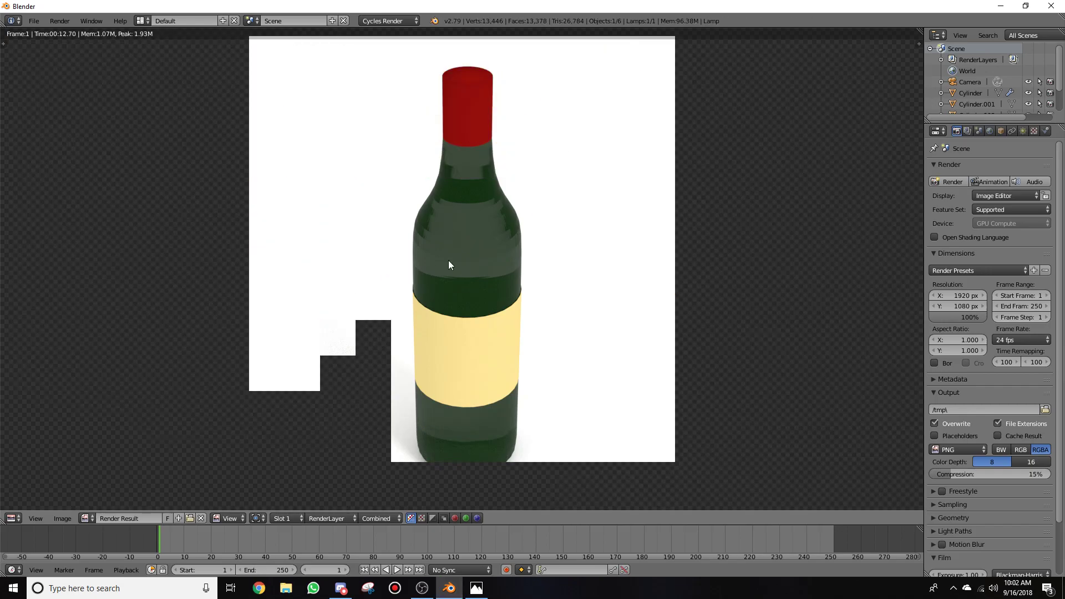
click(14, 518)
click(22, 506)
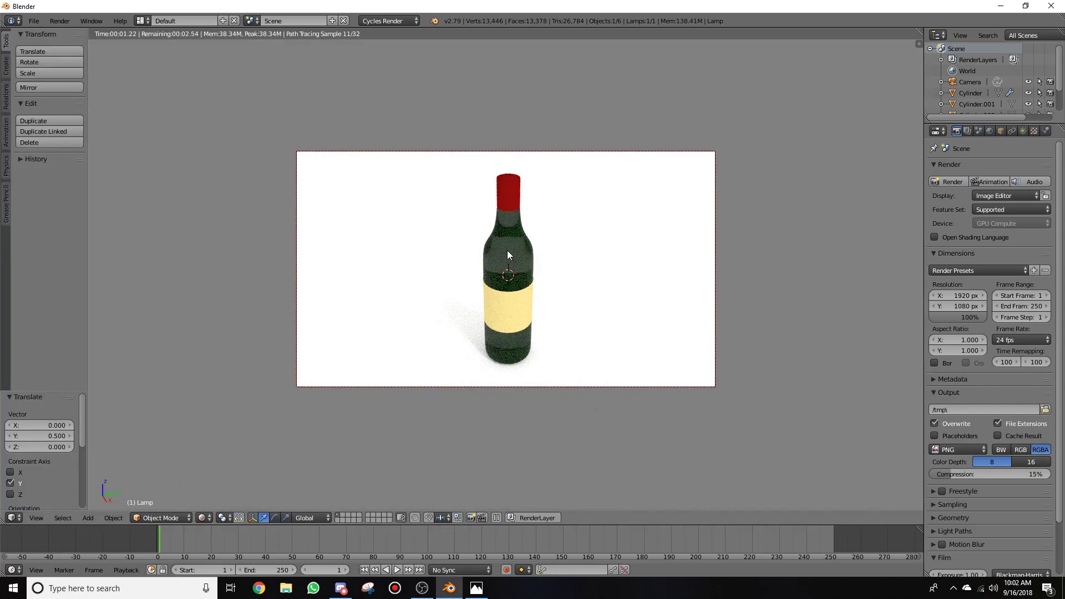
Step: Return to solid shading, leave the camera view, and apply smooth shading to the bottle body
key(shift+z)
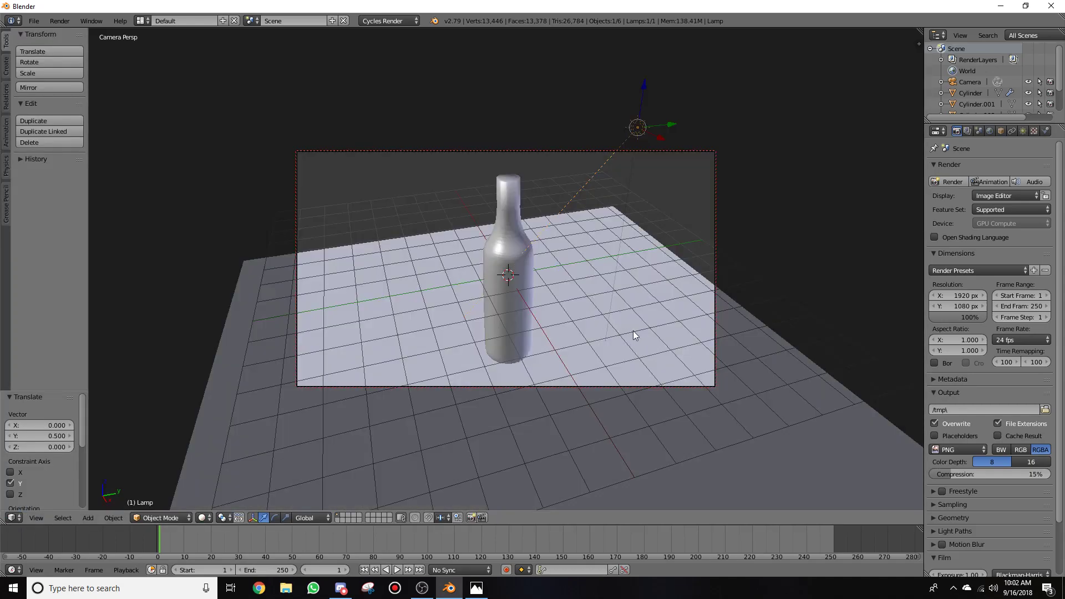
key(KP_0)
scroll(742, 332, down, 2)
scroll(742, 331, up, 6)
right_click(531, 210)
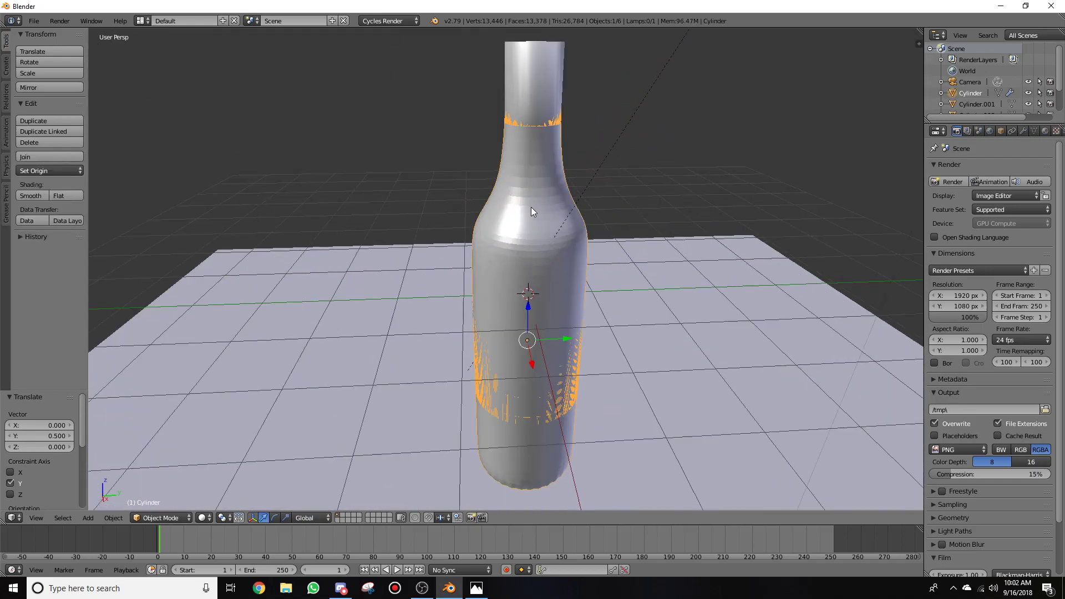
click(32, 196)
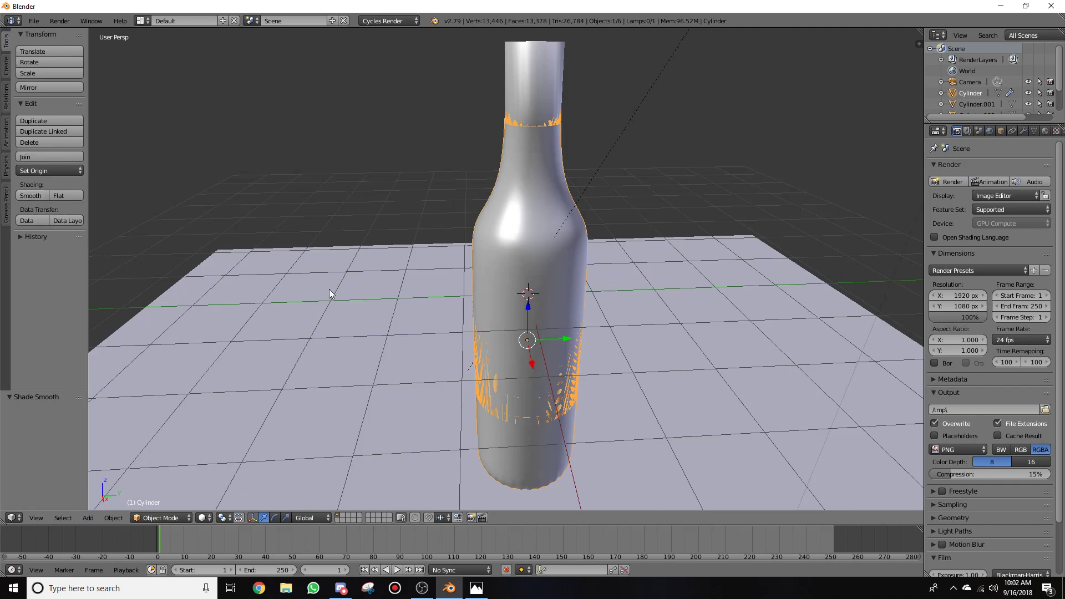
scroll(330, 294, down, 1)
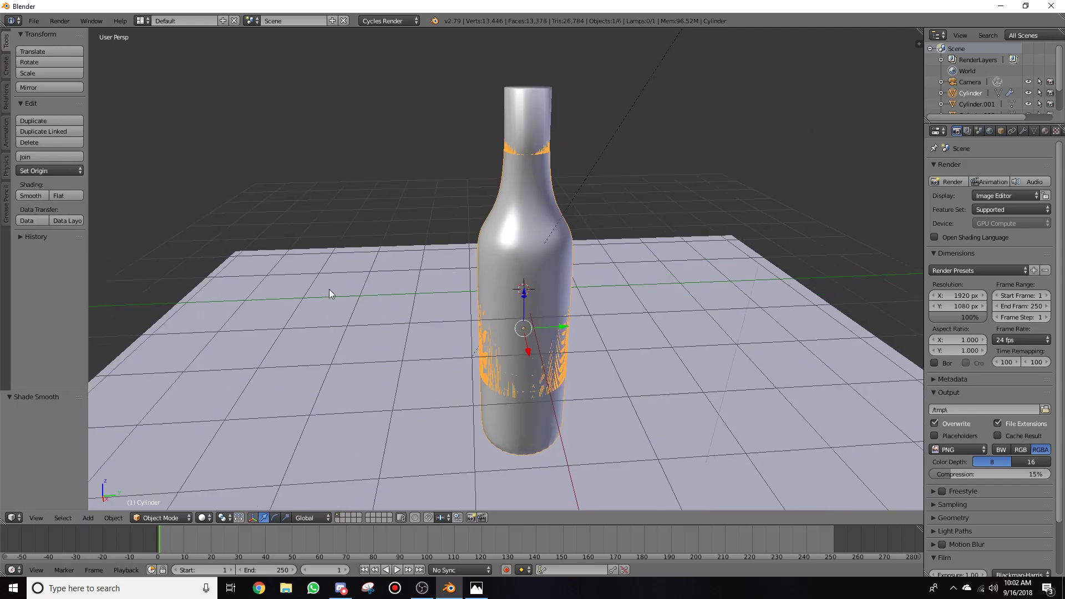
Step: Render the still image through the camera and save it in the Documents folder as wine bottle tutorial.png
key(KP_0)
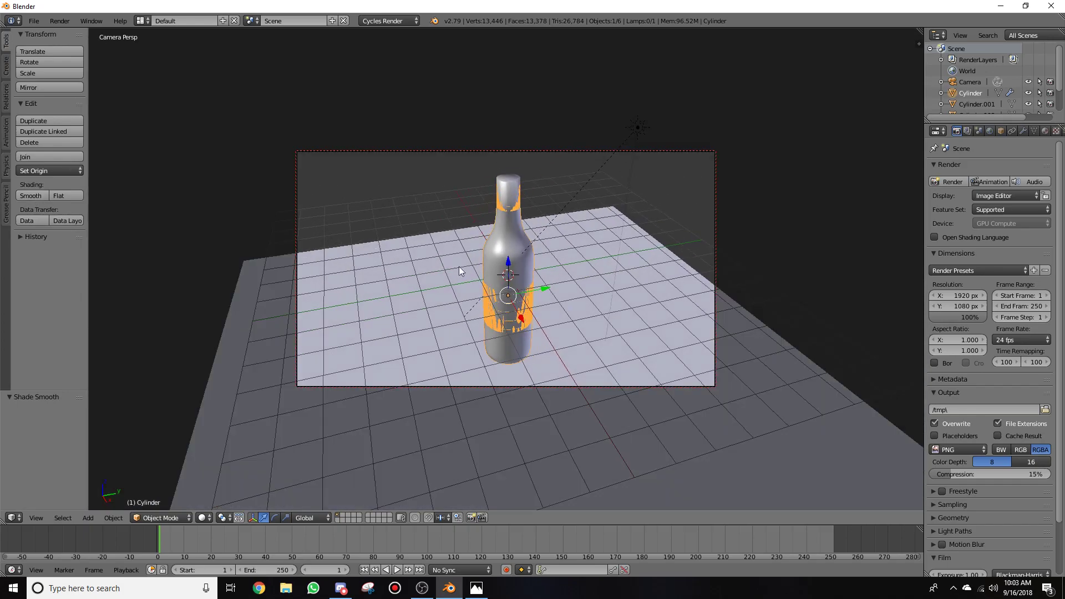
click(952, 182)
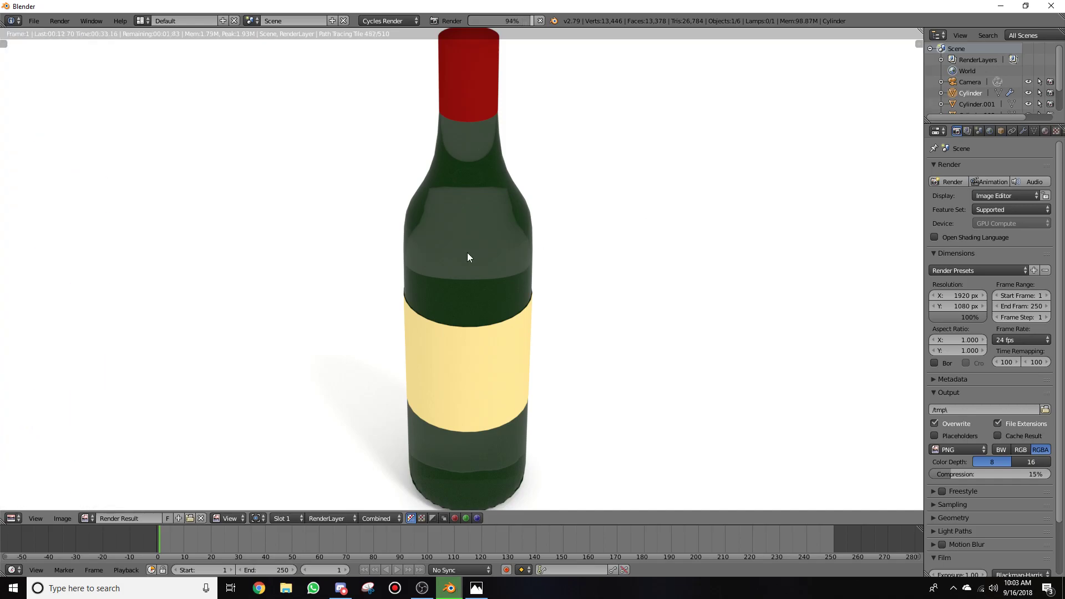
click(63, 518)
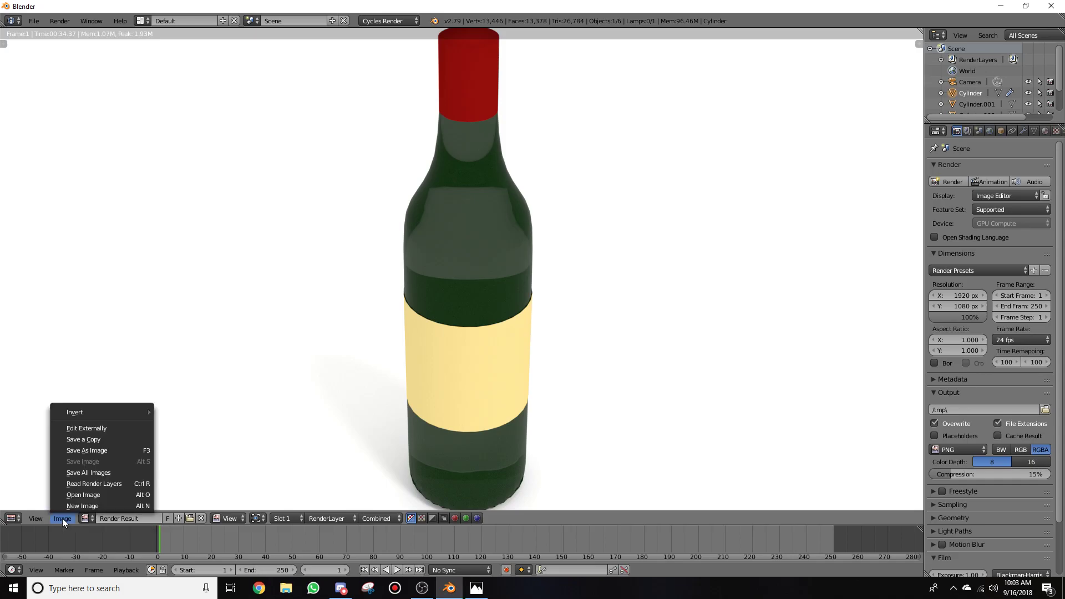
click(111, 451)
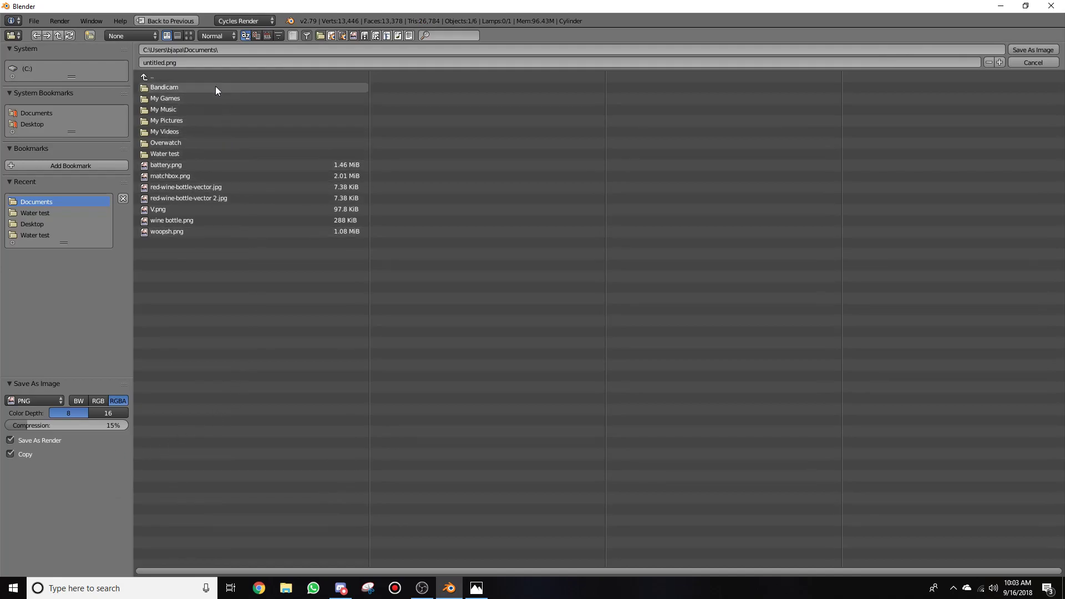
click(169, 62)
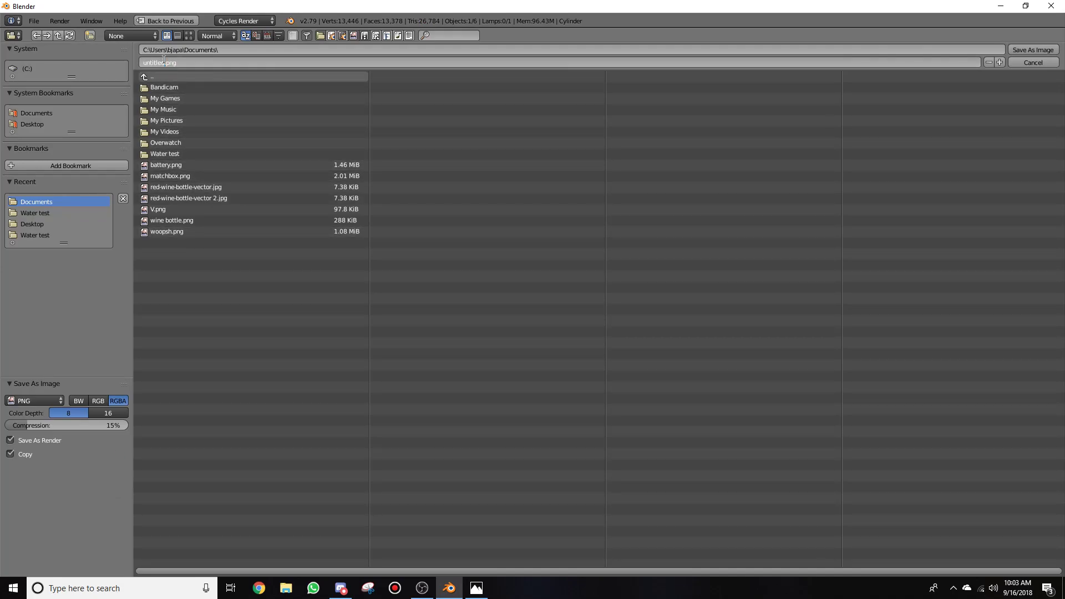
key(BackSpace)
key(BackSpace)
key(BackSpace)
key(BackSpace)
key(BackSpace)
key(BackSpace)
key(BackSpace)
key(BackSpace)
text(wine bottle tutorial)
click(498, 168)
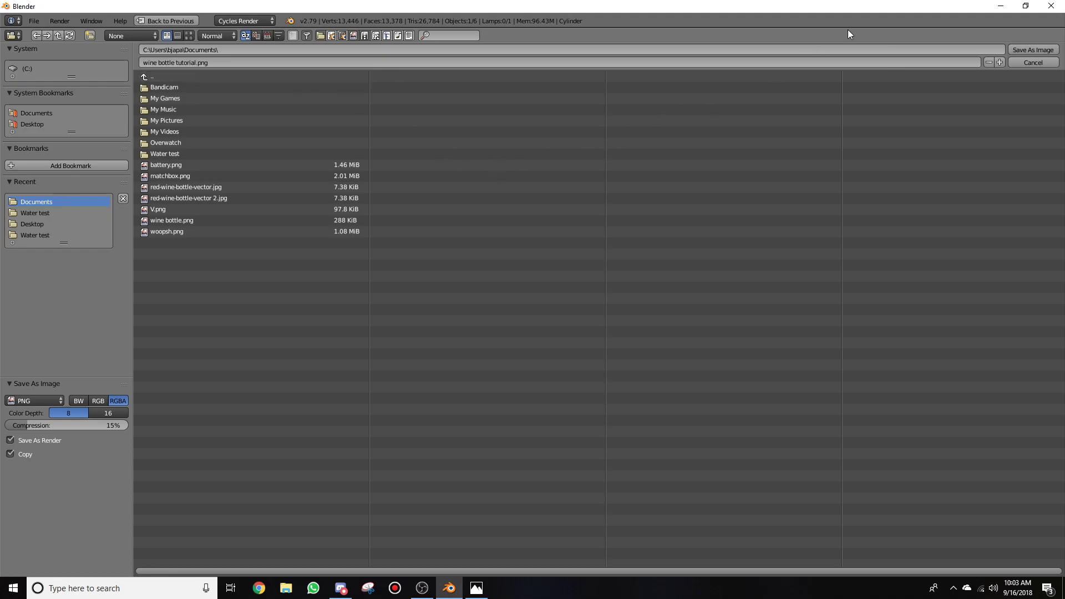
click(1033, 50)
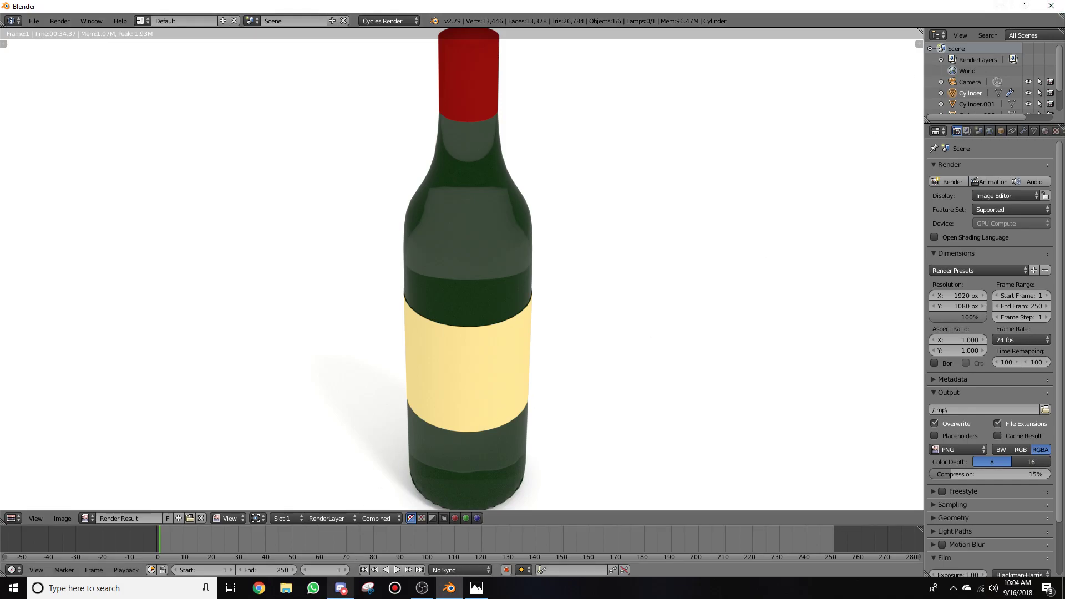
Step: Switch to File Explorer and open wine bottle tutorial.png from the Documents folder
click(284, 588)
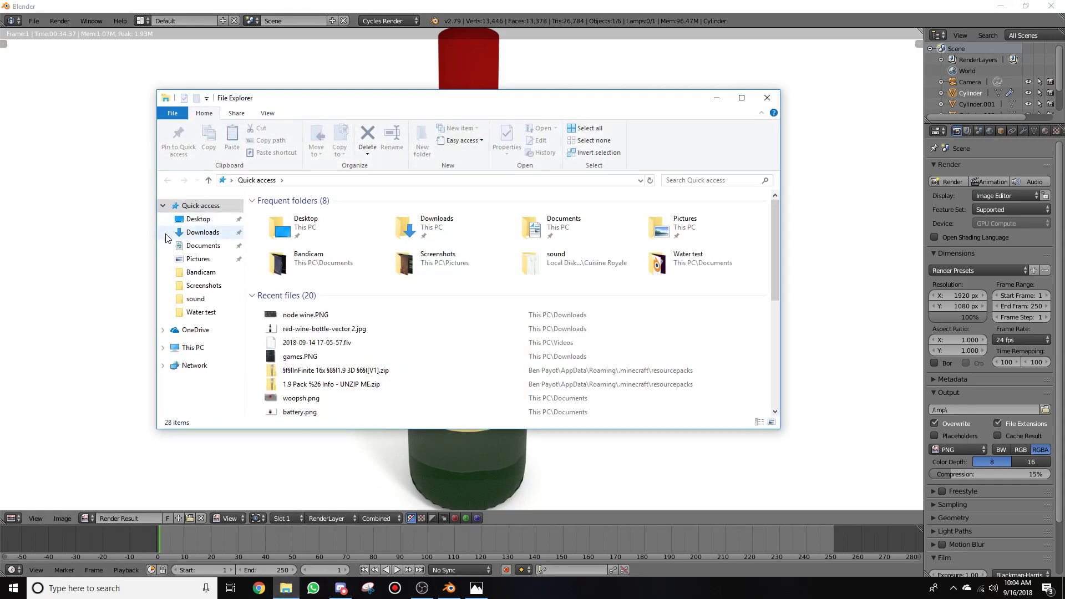
click(205, 251)
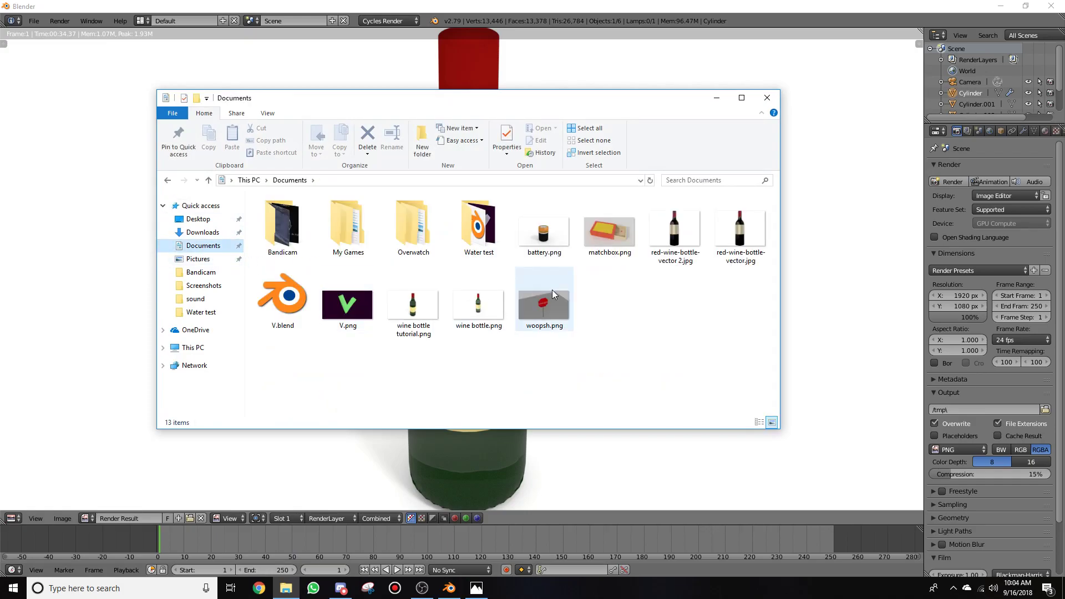
double_click(416, 306)
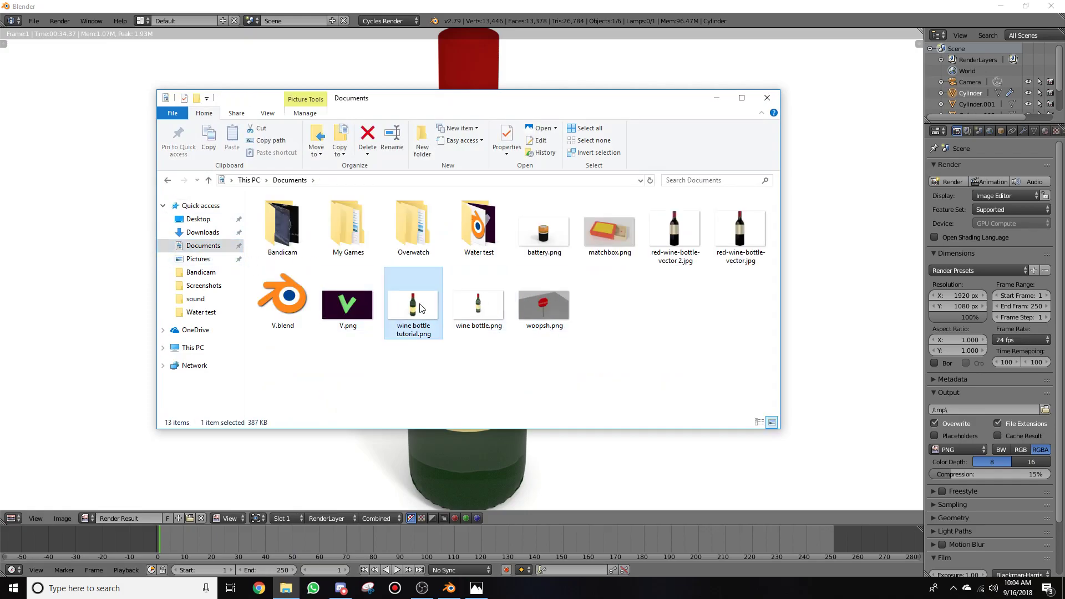